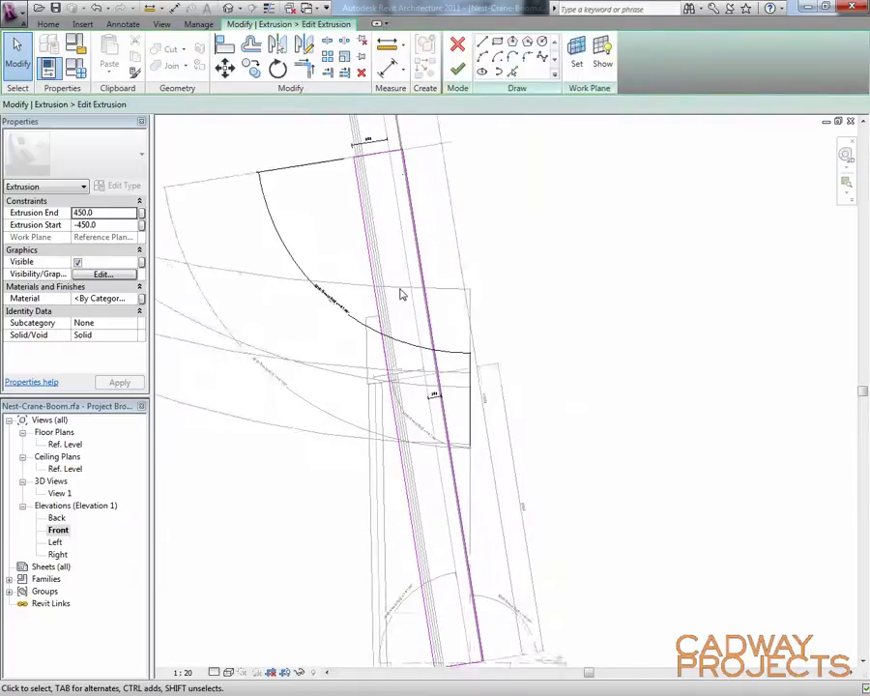
{"action": "scroll", "coordinate": [403, 295], "scroll_direction": "down", "scroll_amount": 2}
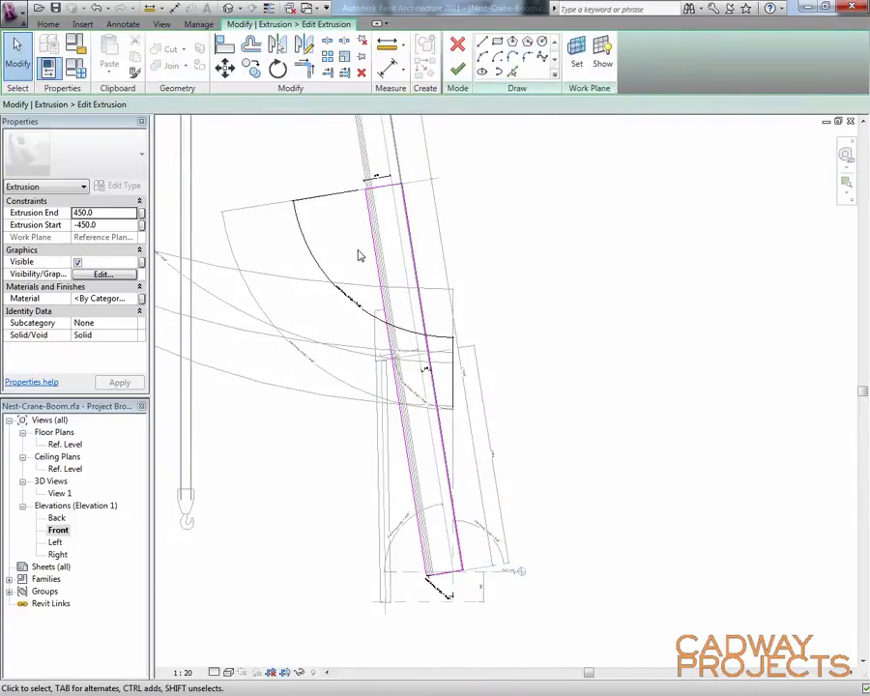
Look over the boom sketch, then leave sketch mode discarding any edits
{"action": "scroll", "coordinate": [357, 307], "scroll_direction": "up", "scroll_amount": 3}
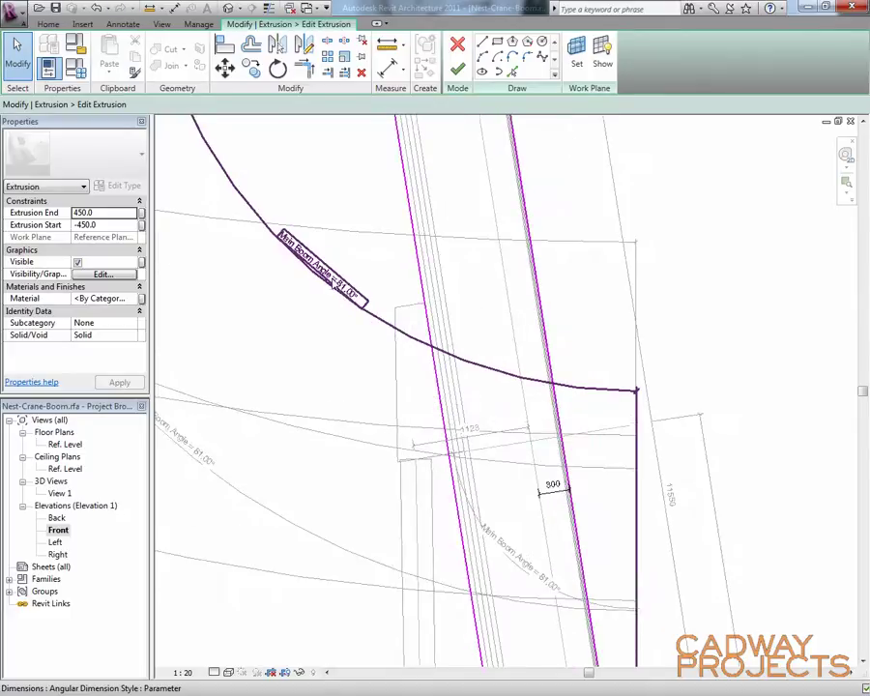
{"action": "middle_click_drag", "start_coordinate": [307, 280], "coordinate": [339, 323]}
{"action": "scroll", "coordinate": [398, 344], "scroll_direction": "down", "scroll_amount": 2}
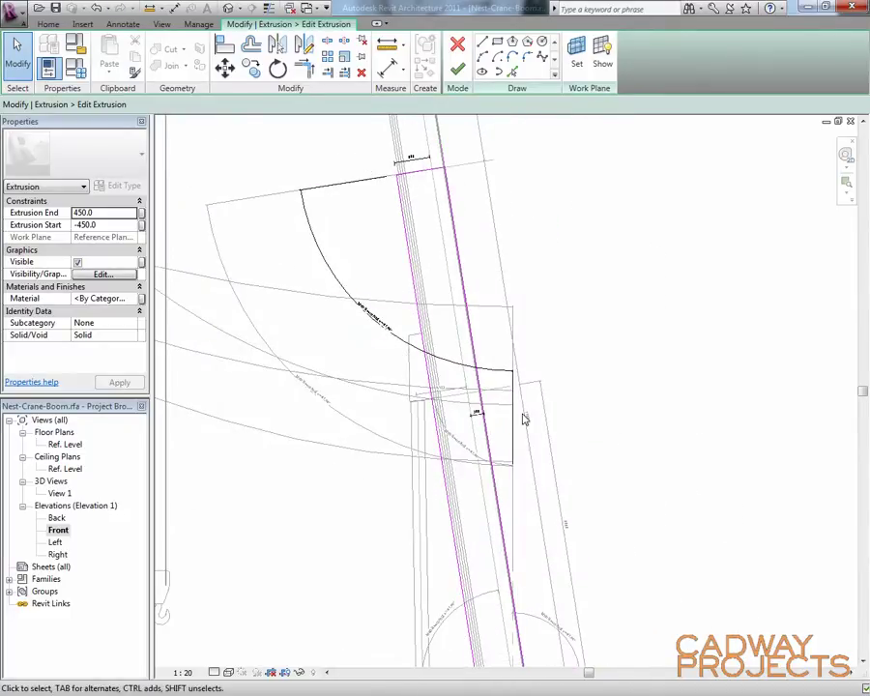
{"action": "middle_click_drag", "start_coordinate": [522, 438], "coordinate": [527, 429]}
{"action": "scroll", "coordinate": [527, 429], "scroll_direction": "up", "scroll_amount": 2}
{"action": "scroll", "coordinate": [481, 408], "scroll_direction": "down", "scroll_amount": 2}
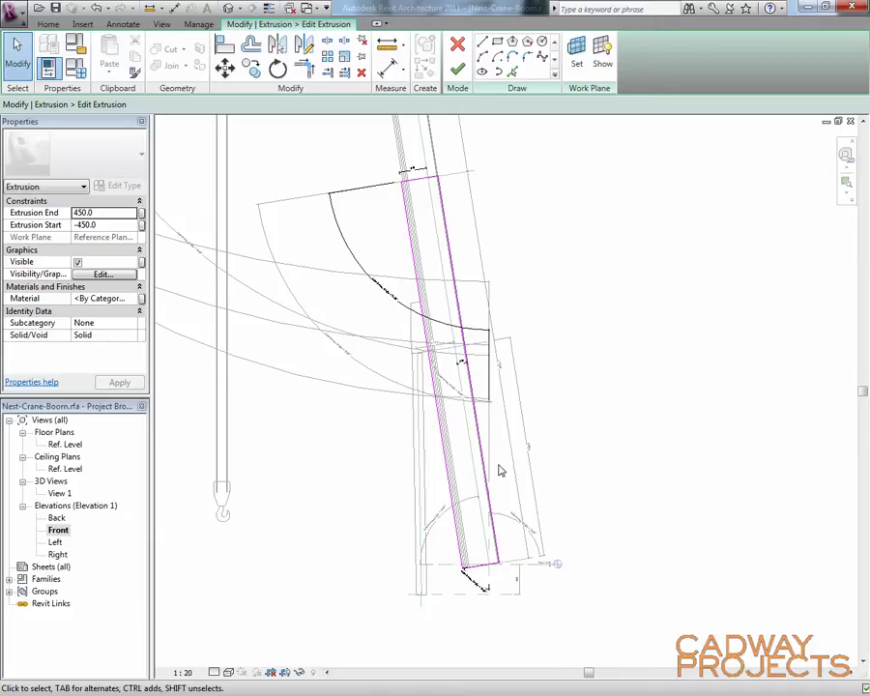
{"action": "scroll", "coordinate": [502, 464], "scroll_direction": "down", "scroll_amount": 4}
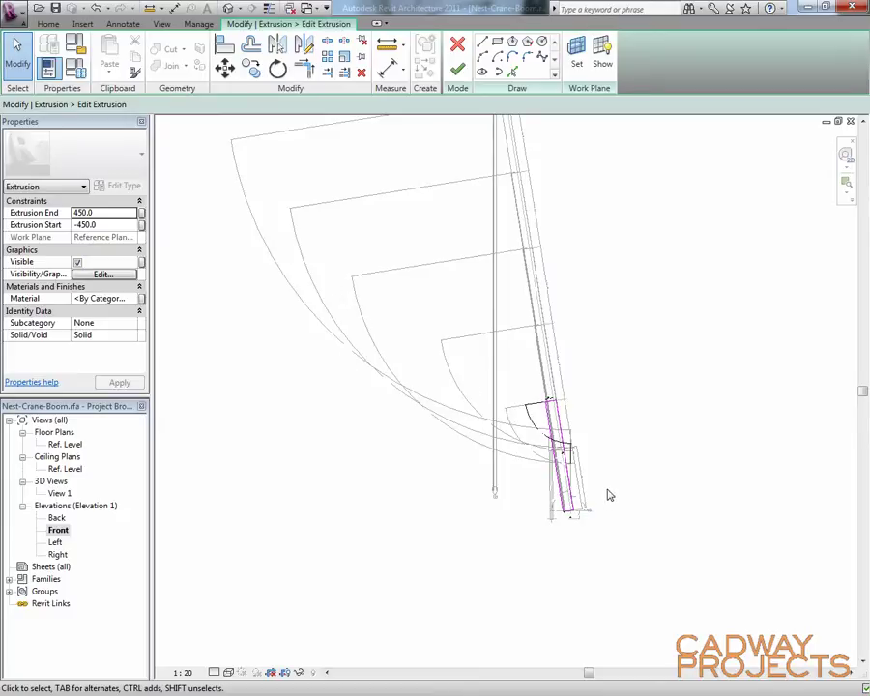
{"action": "scroll", "coordinate": [608, 499], "scroll_direction": "up", "scroll_amount": 6}
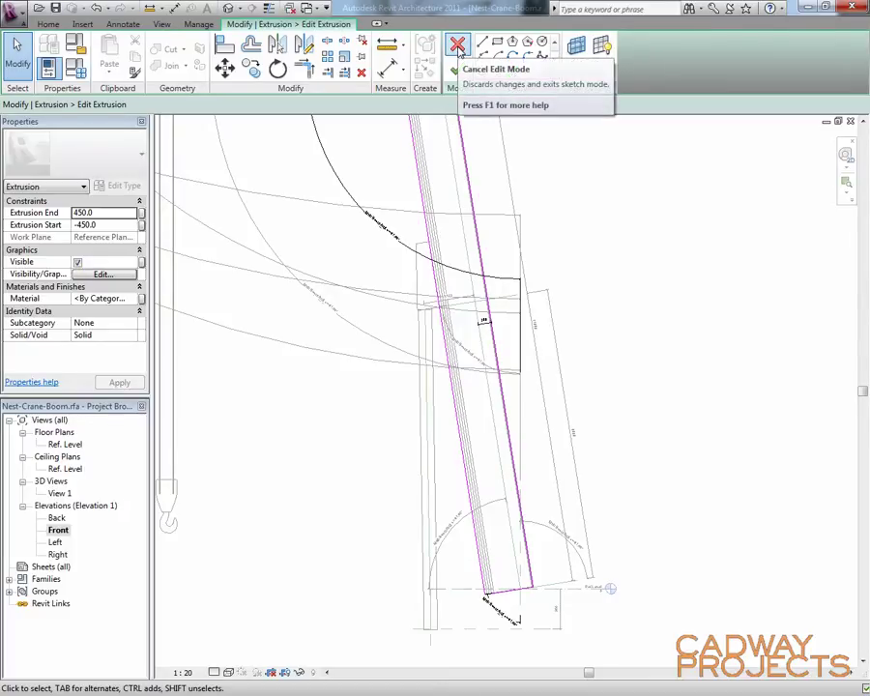
{"action": "left_click", "coordinate": [458, 46]}
{"action": "scroll", "coordinate": [547, 306], "scroll_direction": "up", "scroll_amount": 3}
{"action": "scroll", "coordinate": [549, 319], "scroll_direction": "down", "scroll_amount": 2}
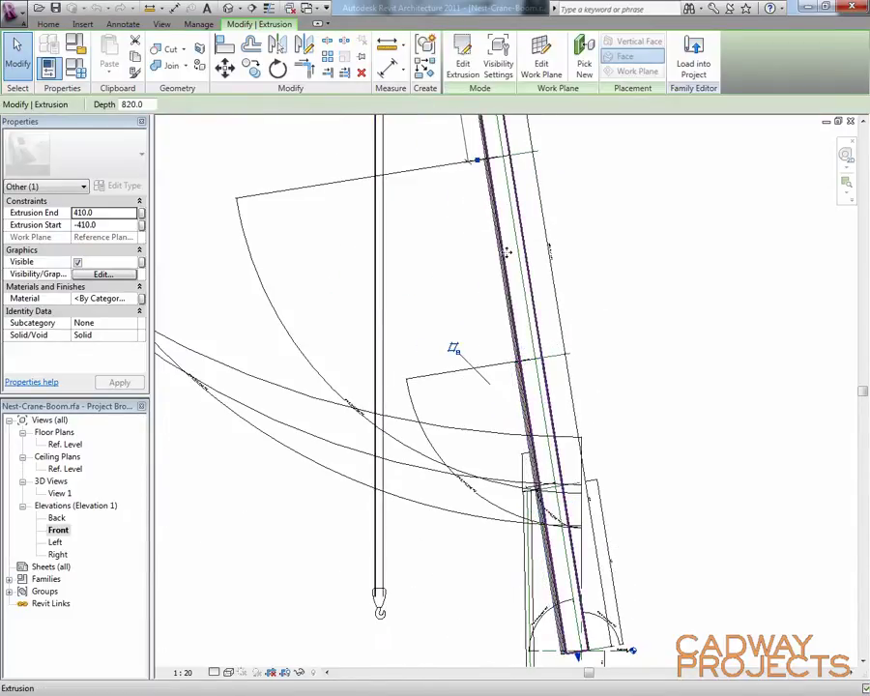
Reopen the boom extrusion's sketch and review its 600 and 260 dimensions near the boom top
{"action": "left_click", "coordinate": [463, 58]}
{"action": "scroll", "coordinate": [589, 446], "scroll_direction": "up", "scroll_amount": 2}
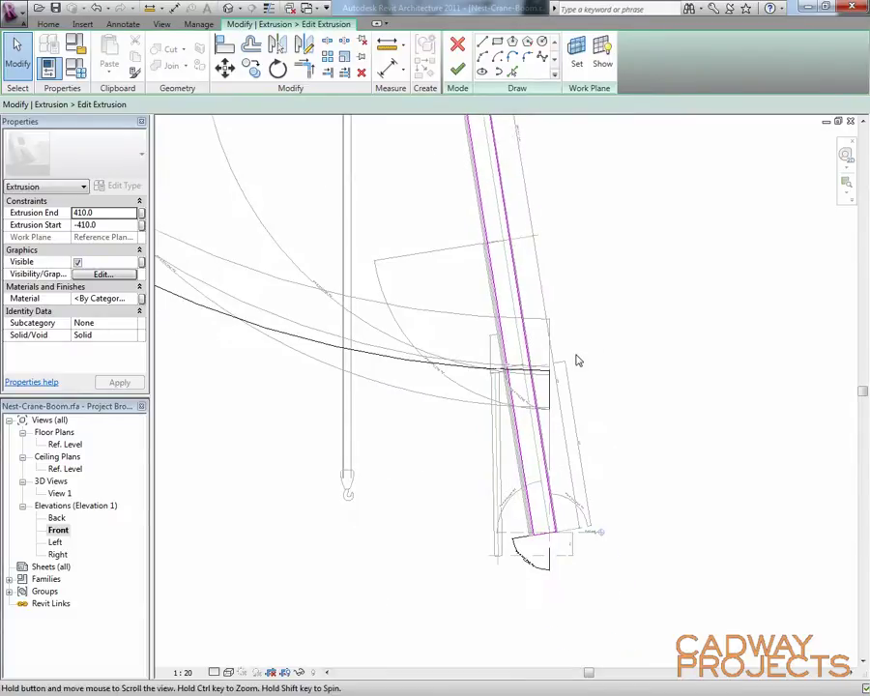
{"action": "scroll", "coordinate": [521, 605], "scroll_direction": "up", "scroll_amount": 3}
{"action": "scroll", "coordinate": [618, 645], "scroll_direction": "up", "scroll_amount": 2}
{"action": "scroll", "coordinate": [614, 481], "scroll_direction": "down", "scroll_amount": 4}
{"action": "middle_click_drag", "start_coordinate": [619, 358], "coordinate": [638, 579]}
{"action": "scroll", "coordinate": [557, 393], "scroll_direction": "up", "scroll_amount": 5}
{"action": "scroll", "coordinate": [505, 403], "scroll_direction": "up", "scroll_amount": 3}
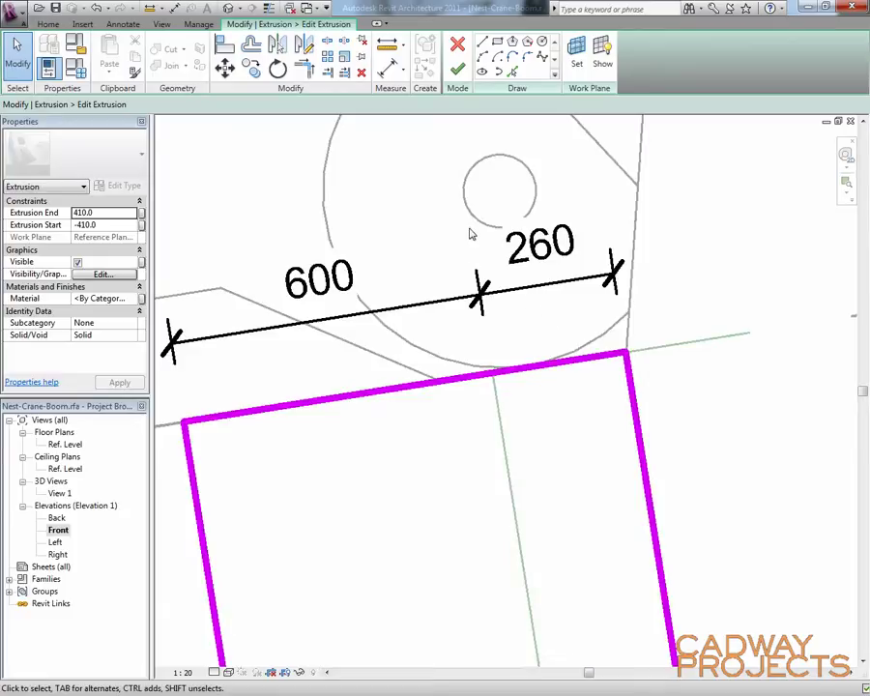
{"action": "scroll", "coordinate": [466, 207], "scroll_direction": "down", "scroll_amount": 8}
{"action": "scroll", "coordinate": [463, 200], "scroll_direction": "up", "scroll_amount": 5}
{"action": "scroll", "coordinate": [463, 200], "scroll_direction": "up", "scroll_amount": 3}
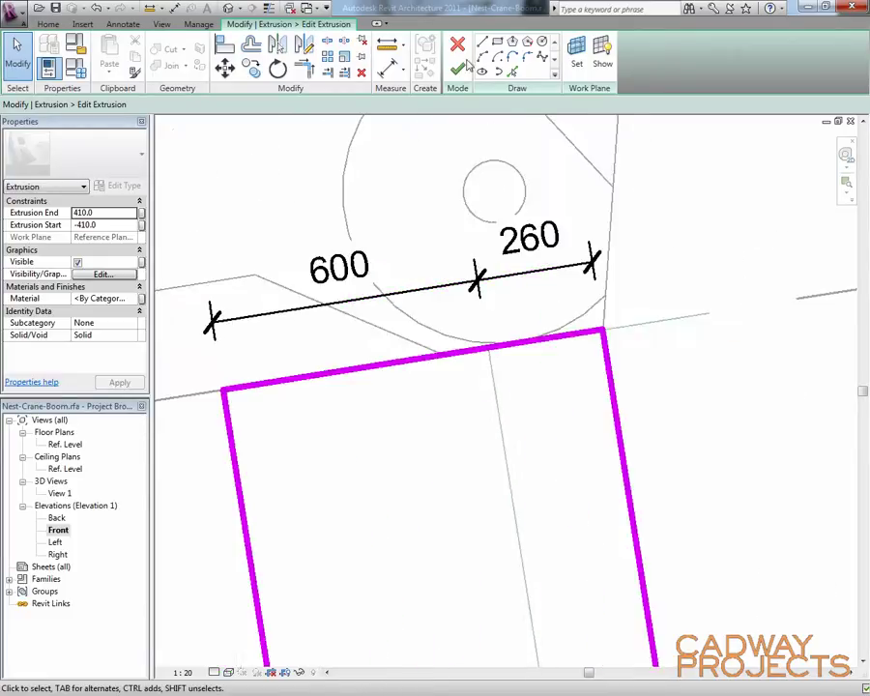
{"action": "scroll", "coordinate": [286, 443], "scroll_direction": "down", "scroll_amount": 5}
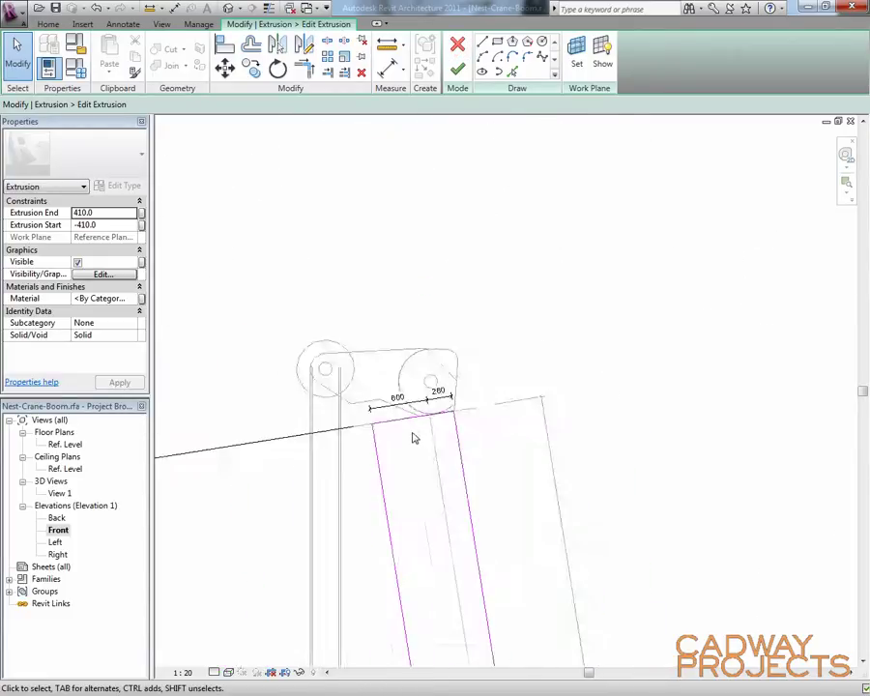
{"action": "scroll", "coordinate": [416, 316], "scroll_direction": "down", "scroll_amount": 3}
{"action": "scroll", "coordinate": [441, 462], "scroll_direction": "up", "scroll_amount": 4}
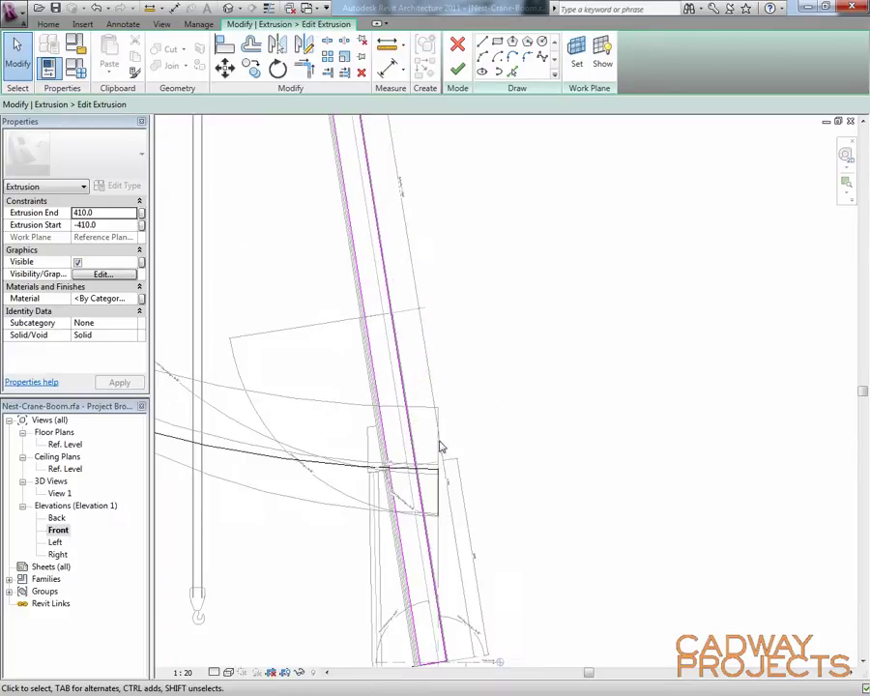
{"action": "scroll", "coordinate": [464, 628], "scroll_direction": "down", "scroll_amount": 3}
{"action": "mouse_move", "coordinate": [427, 450]}
{"action": "middle_mouse_down"}
{"action": "mouse_move", "coordinate": [443, 499]}
{"action": "mouse_move", "coordinate": [445, 470]}
{"action": "middle_mouse_up"}
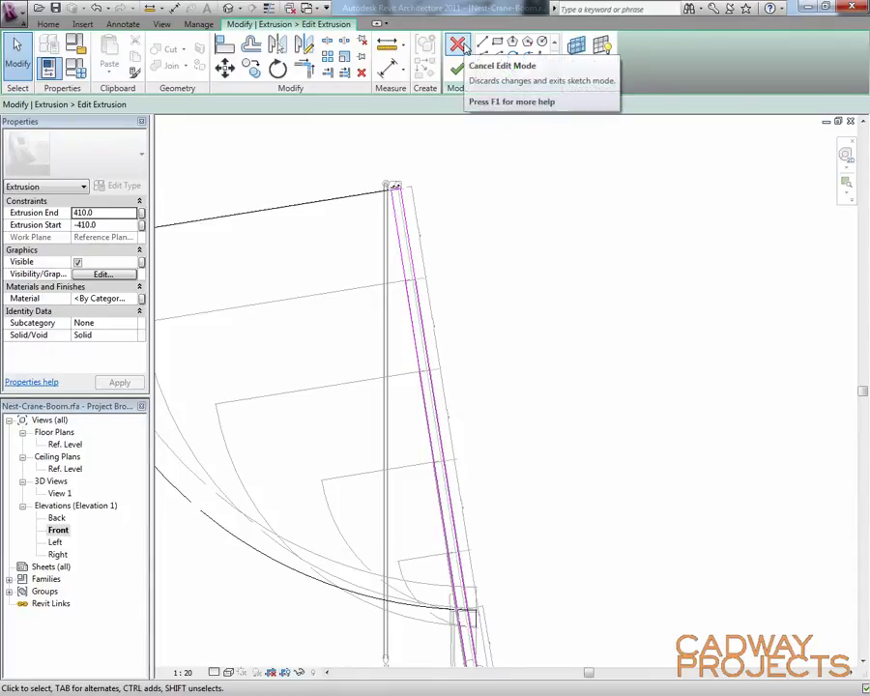
{"action": "middle_click_drag", "start_coordinate": [462, 109], "coordinate": [547, 153]}
{"action": "scroll", "coordinate": [500, 160], "scroll_direction": "up", "scroll_amount": 3}
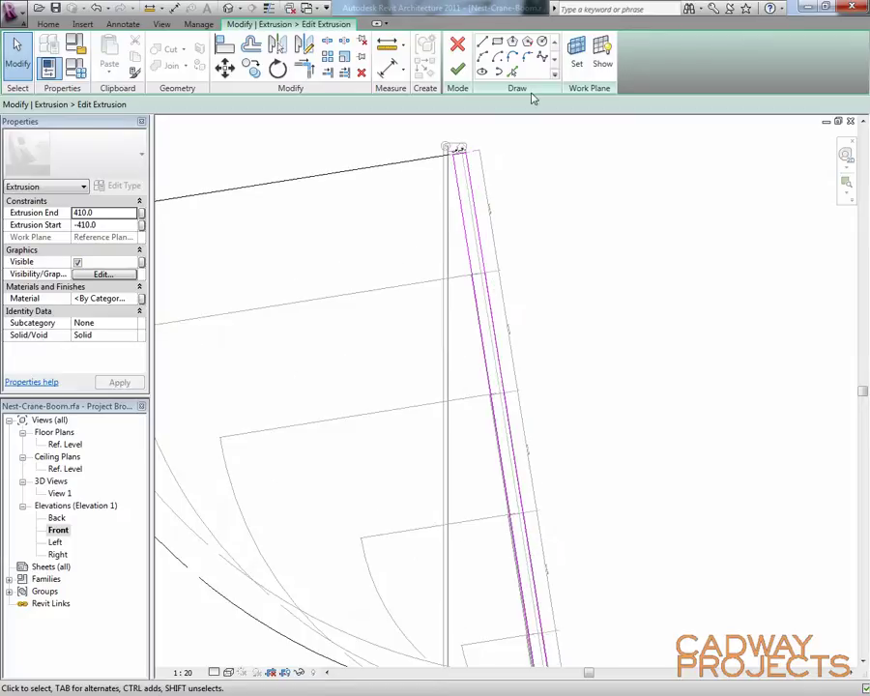
Close the extrusion sketch without changes and frame the boom's lower end and hook
{"action": "left_click", "coordinate": [458, 46]}
{"action": "scroll", "coordinate": [483, 243], "scroll_direction": "down", "scroll_amount": 3}
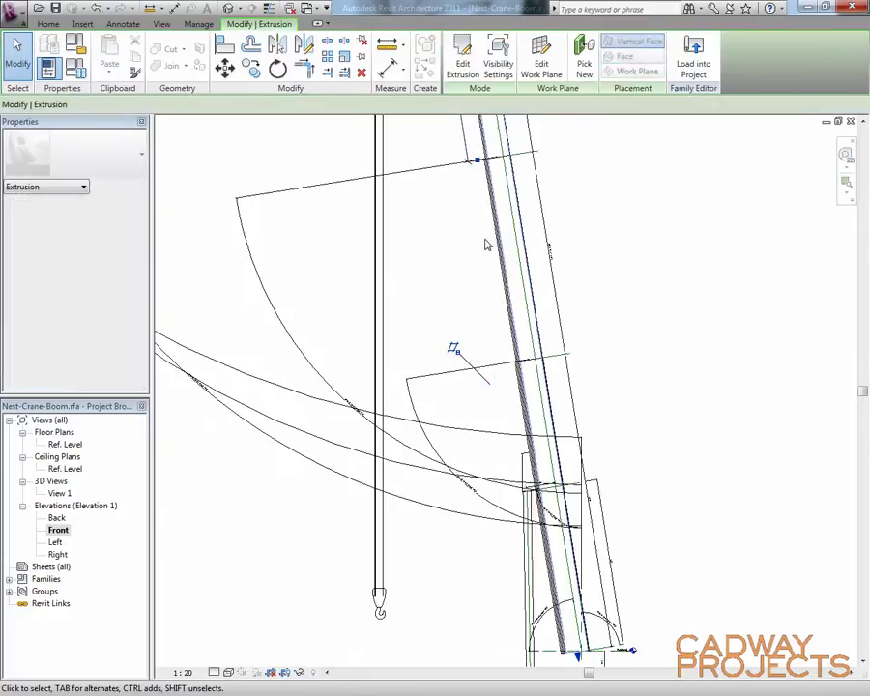
{"action": "left_click", "coordinate": [447, 273]}
{"action": "scroll", "coordinate": [440, 342], "scroll_direction": "up", "scroll_amount": 3}
{"action": "scroll", "coordinate": [441, 343], "scroll_direction": "down", "scroll_amount": 2}
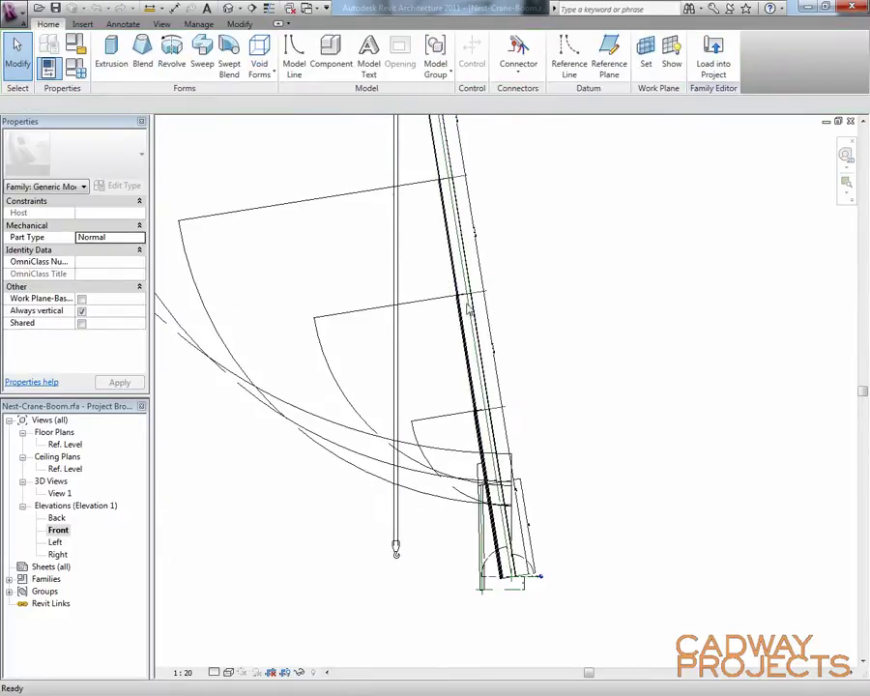
{"action": "middle_click_drag", "start_coordinate": [465, 157], "coordinate": [503, 350]}
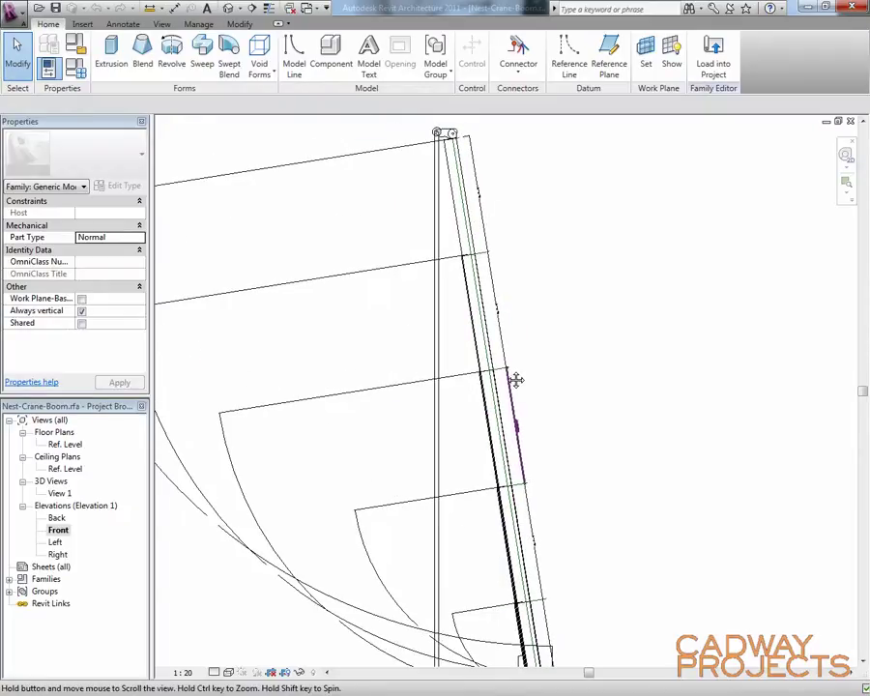
{"action": "middle_click_drag", "start_coordinate": [450, 131], "coordinate": [495, 530]}
{"action": "scroll", "coordinate": [495, 530], "scroll_direction": "up", "scroll_amount": 2}
{"action": "middle_click_drag", "start_coordinate": [482, 573], "coordinate": [493, 473]}
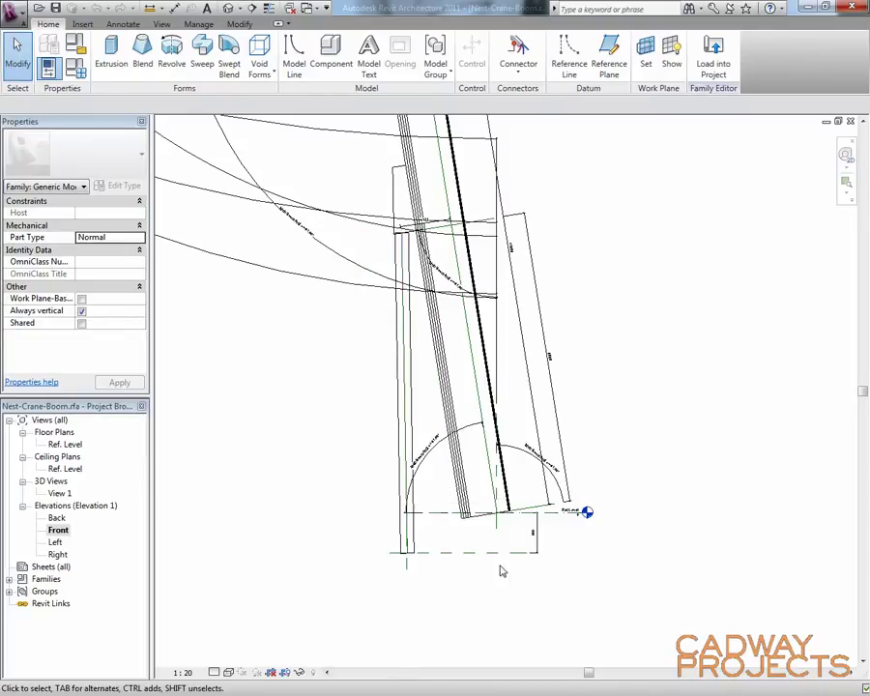
{"action": "scroll", "coordinate": [436, 566], "scroll_direction": "up", "scroll_amount": 3}
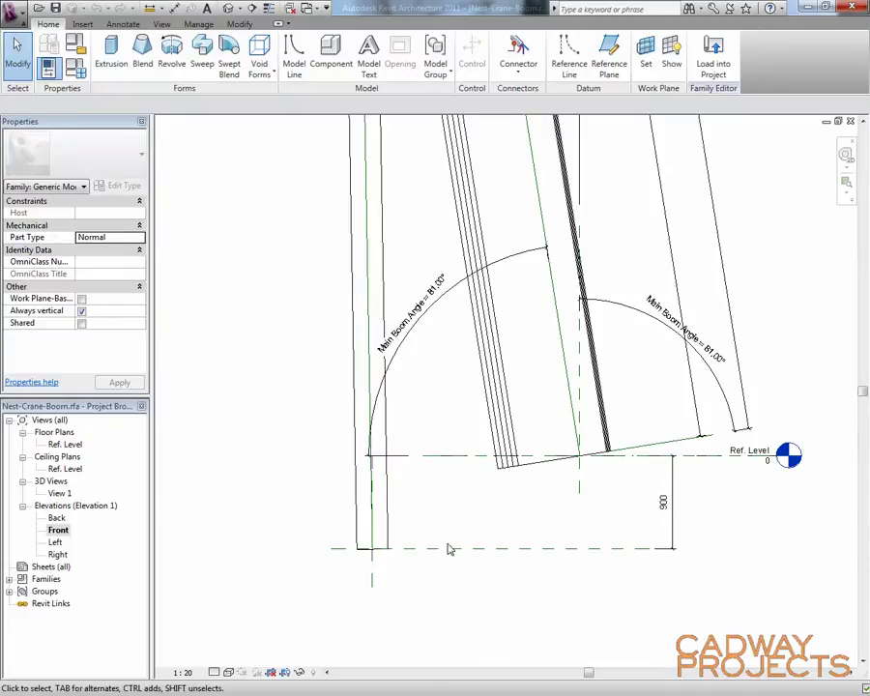
Lock the dimension constraint on the vertical reference line above the hook
{"action": "left_click", "coordinate": [376, 580]}
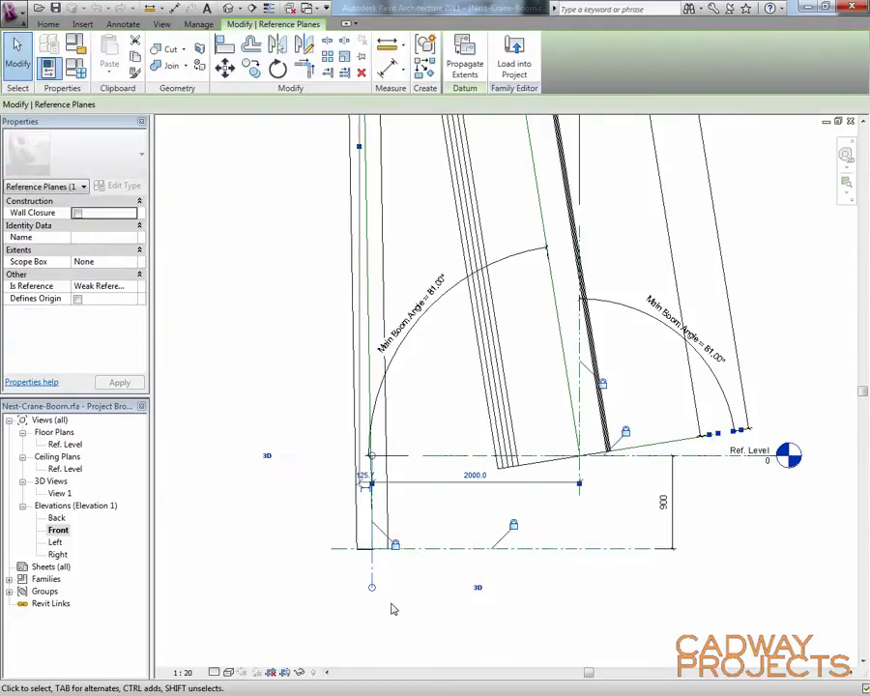
{"action": "left_click", "coordinate": [393, 610]}
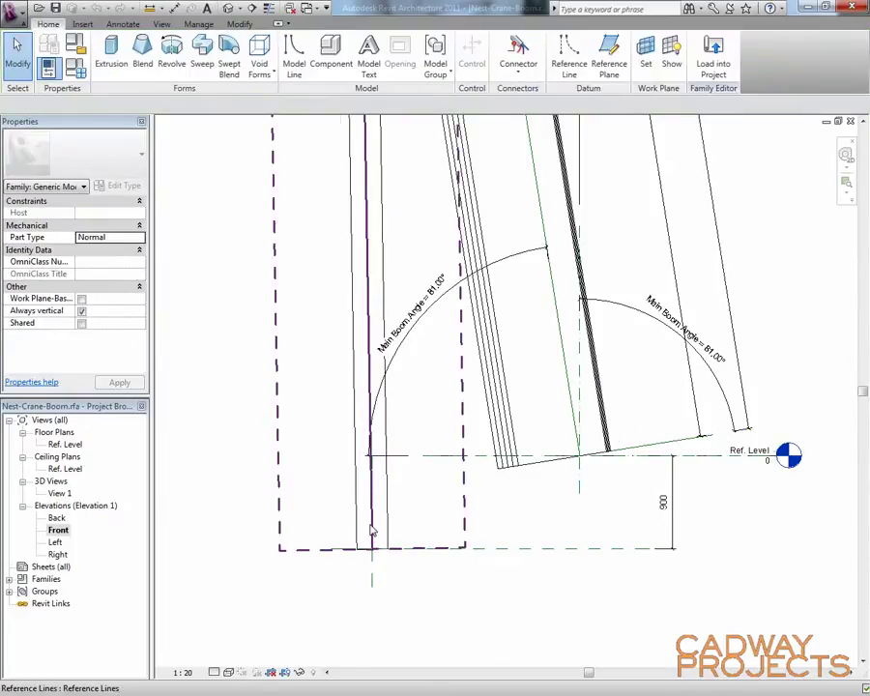
{"action": "left_click", "coordinate": [371, 530]}
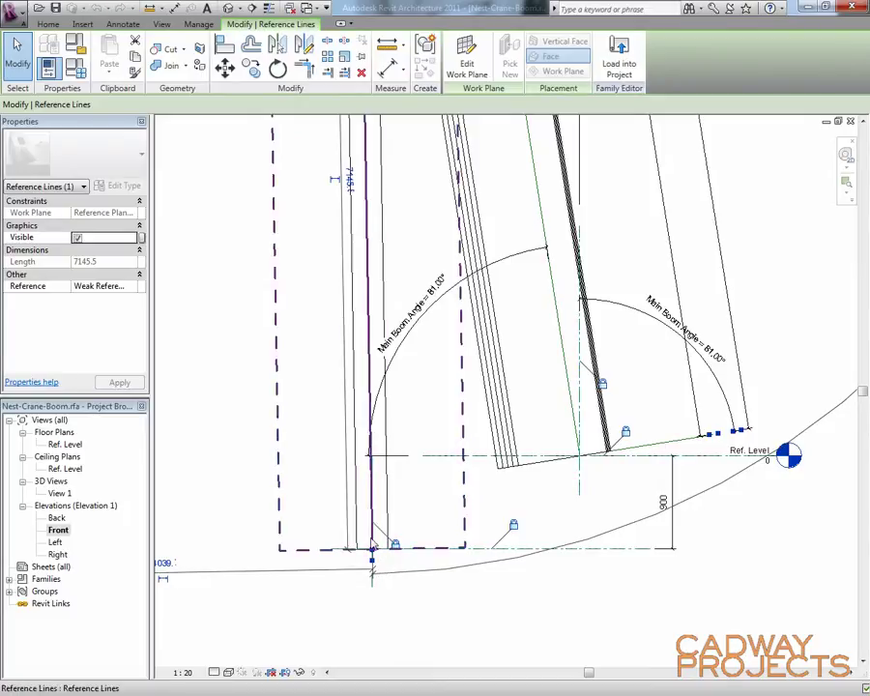
{"action": "left_click", "coordinate": [399, 549]}
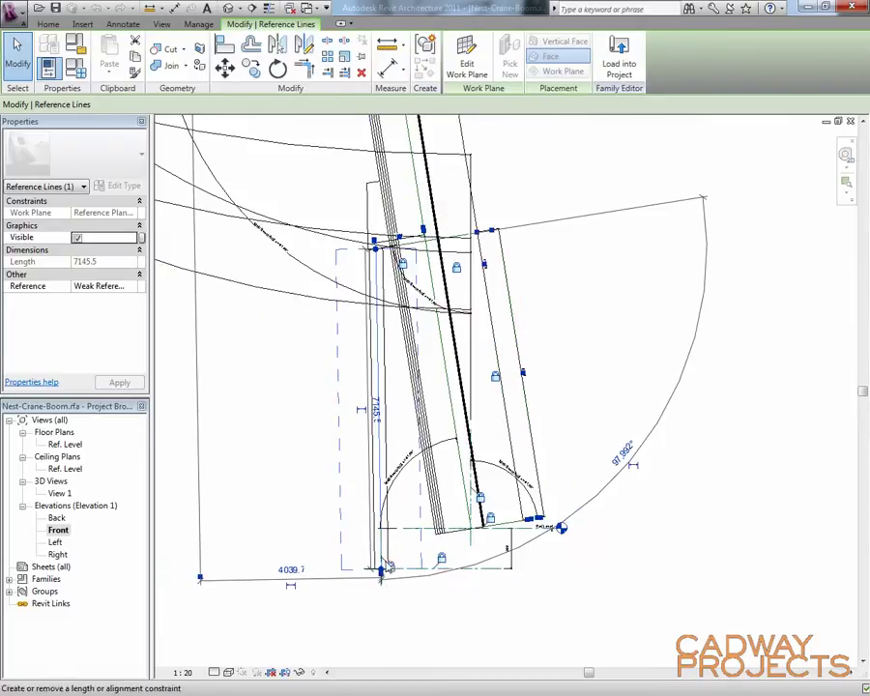
{"action": "scroll", "coordinate": [494, 293], "scroll_direction": "up", "scroll_amount": 5}
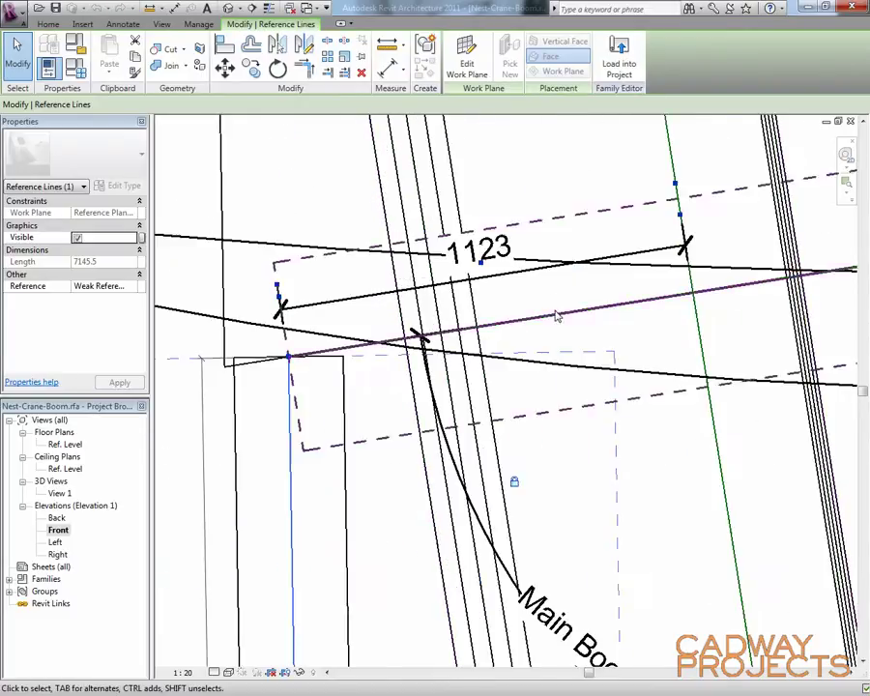
Inspect the sloped reference line at the boom top and its 1123 dimension
{"action": "left_click", "coordinate": [557, 323]}
{"action": "scroll", "coordinate": [557, 323], "scroll_direction": "down", "scroll_amount": 5}
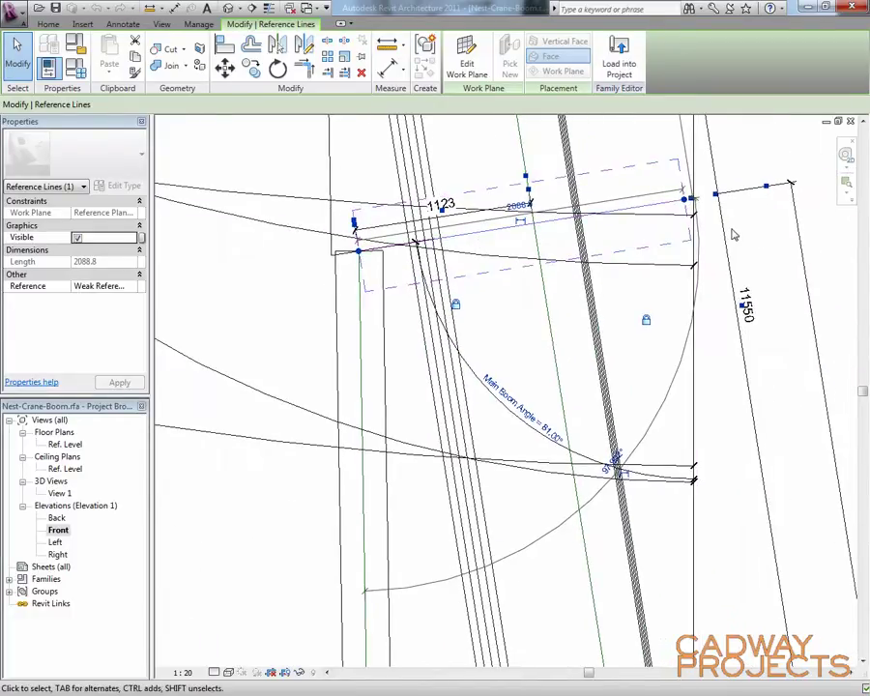
{"action": "key", "text": "Escape"}
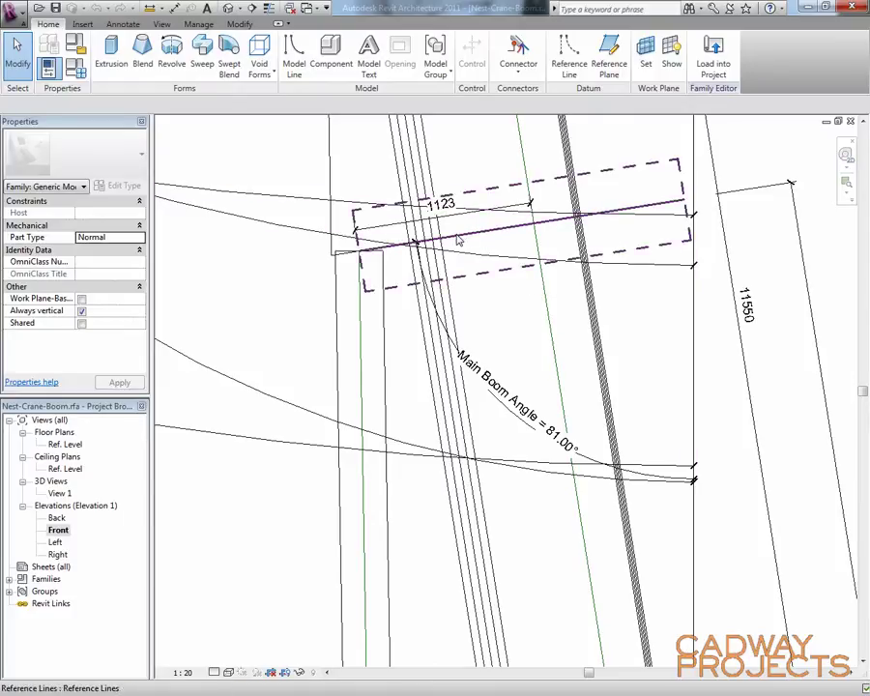
{"action": "left_click", "coordinate": [437, 211]}
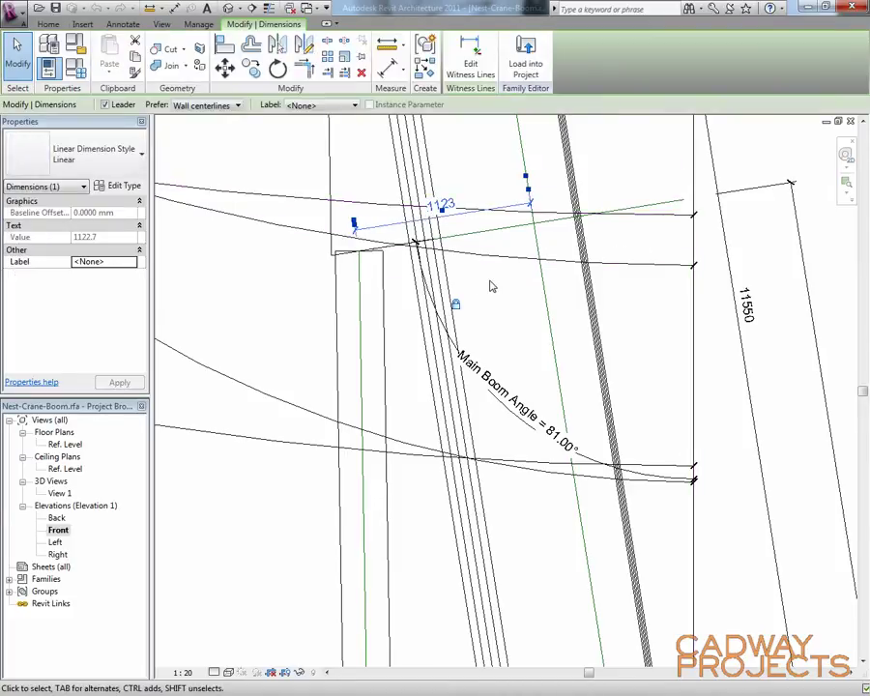
{"action": "key", "text": "Escape"}
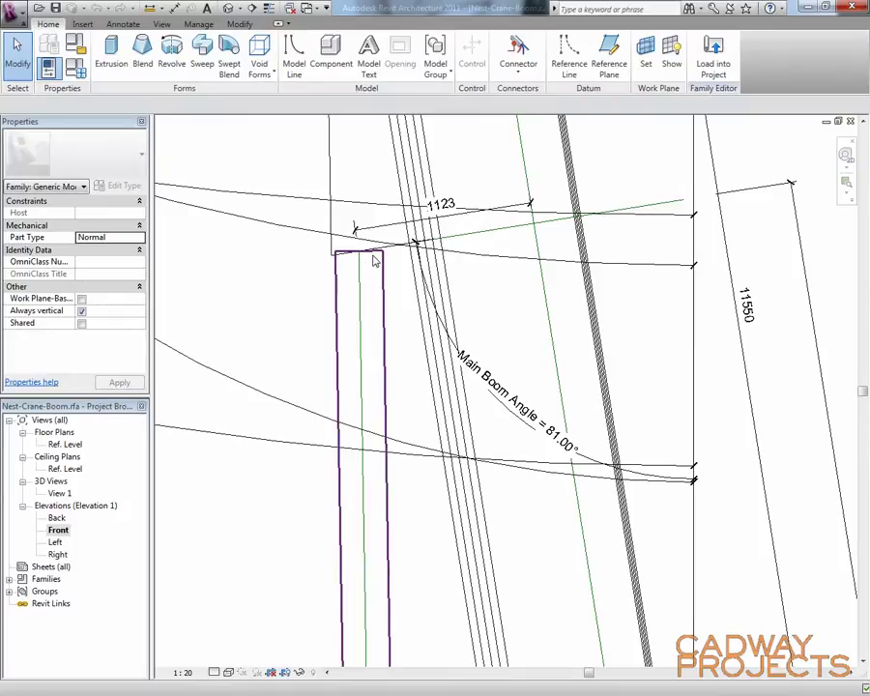
{"action": "scroll", "coordinate": [375, 259], "scroll_direction": "down", "scroll_amount": 3}
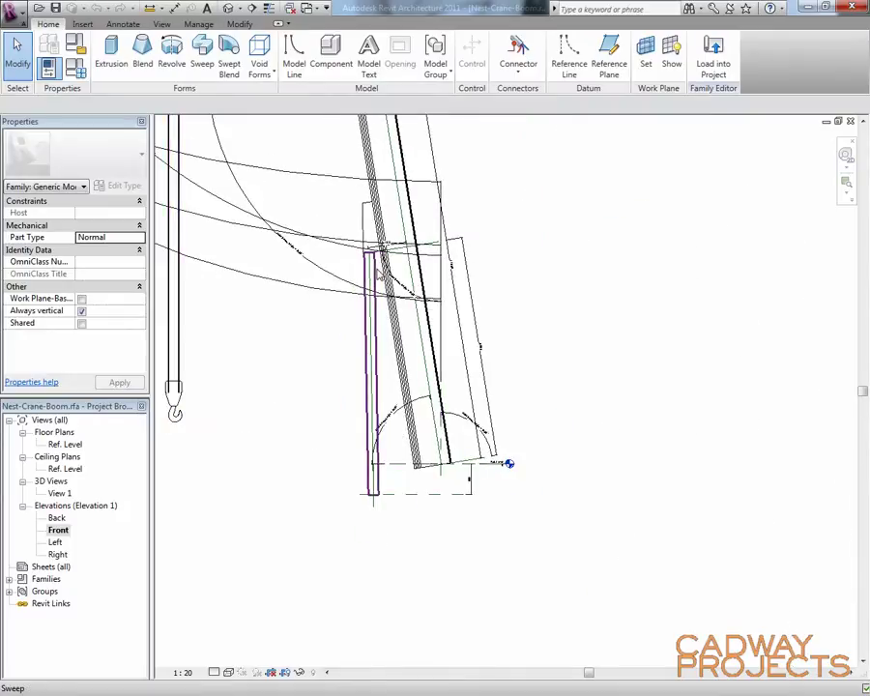
In 3D View 1, re-path the cable sweep along the cylinder's edge
{"action": "left_click", "coordinate": [381, 276]}
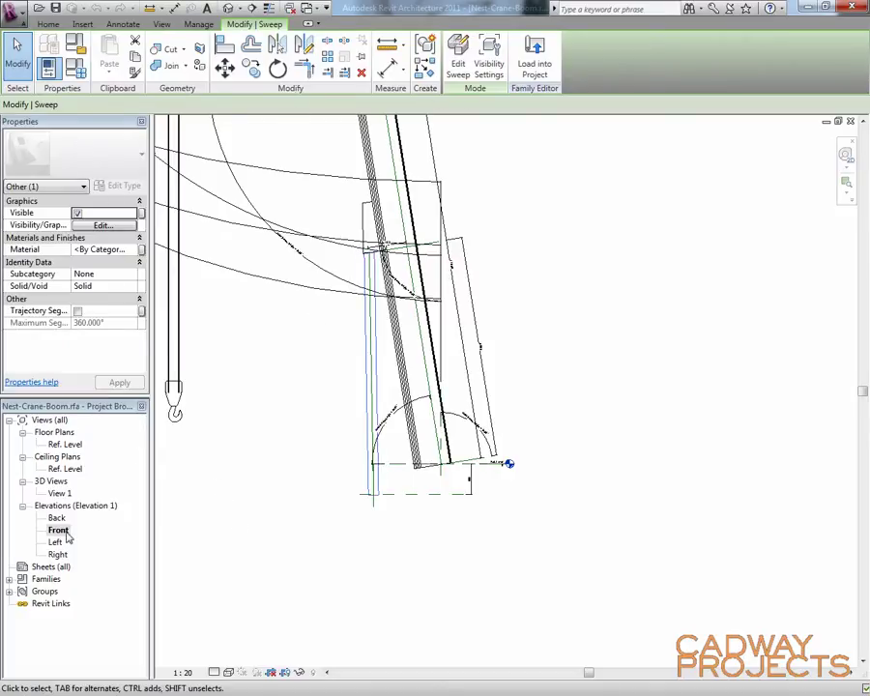
{"action": "double_click", "coordinate": [59, 493]}
{"action": "scroll", "coordinate": [399, 525], "scroll_direction": "up", "scroll_amount": 5}
{"action": "scroll", "coordinate": [392, 486], "scroll_direction": "up", "scroll_amount": 4}
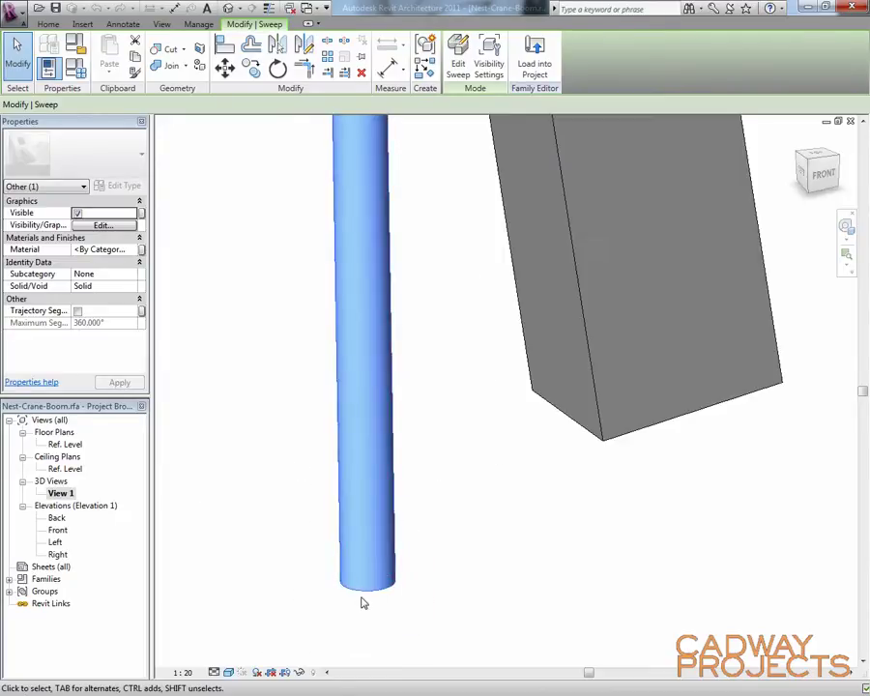
{"action": "scroll", "coordinate": [355, 604], "scroll_direction": "down", "scroll_amount": 3}
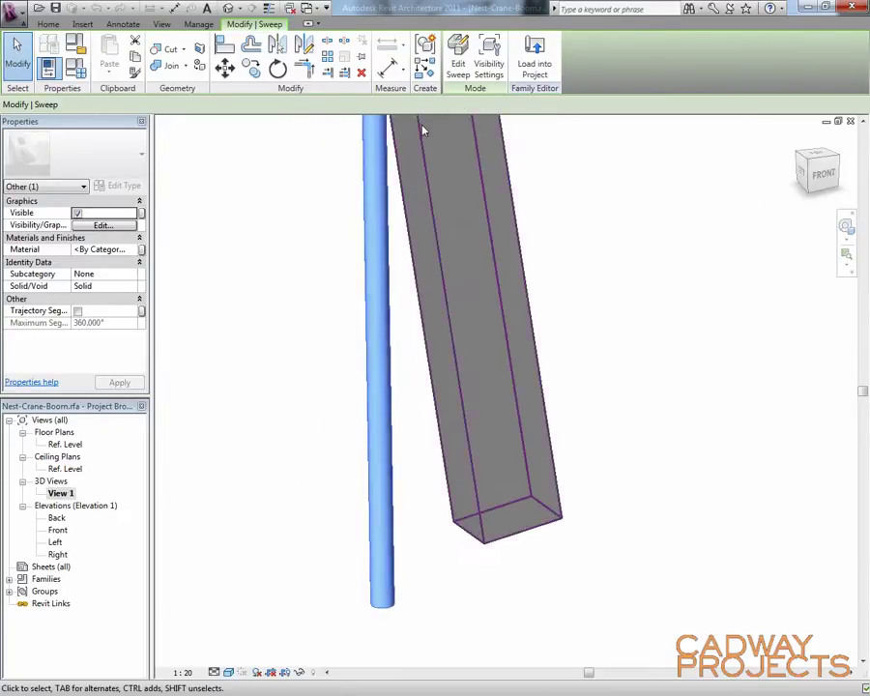
{"action": "left_click", "coordinate": [457, 68]}
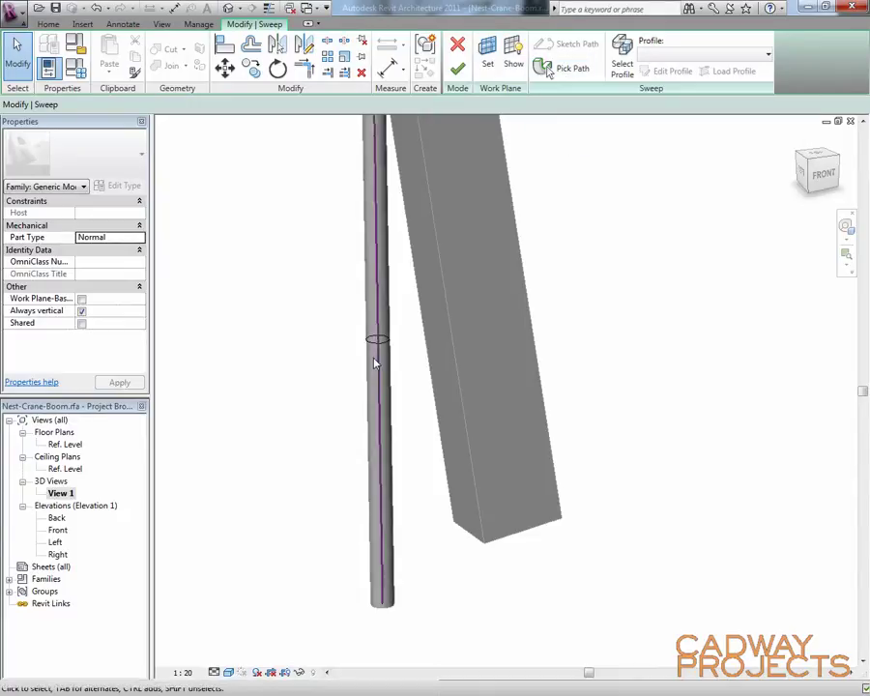
{"action": "left_click", "coordinate": [377, 305]}
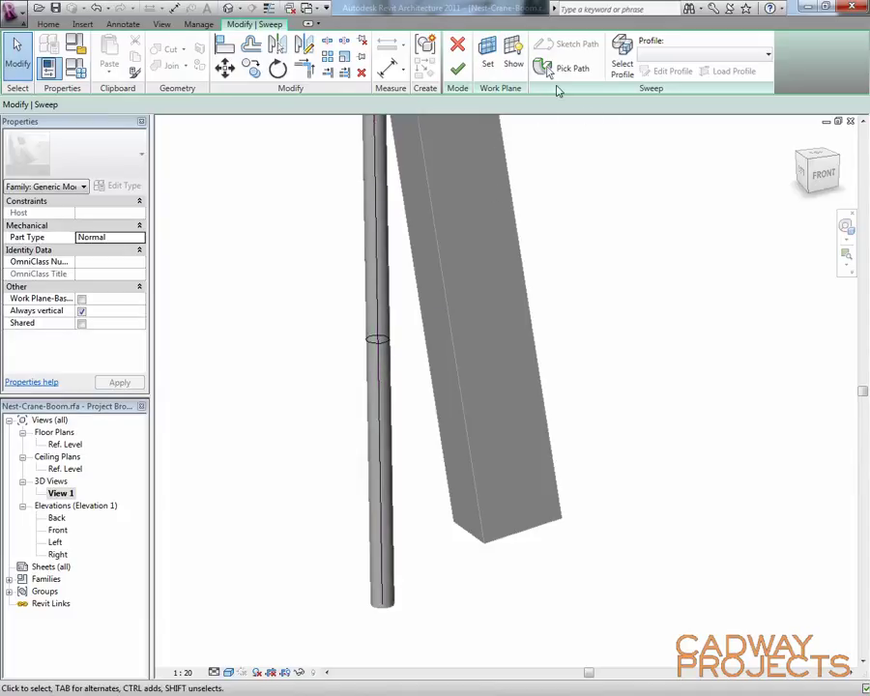
Give the sweep a small circular profile and finish it as a thin rod
{"action": "left_click", "coordinate": [624, 66]}
{"action": "left_click", "coordinate": [653, 74]}
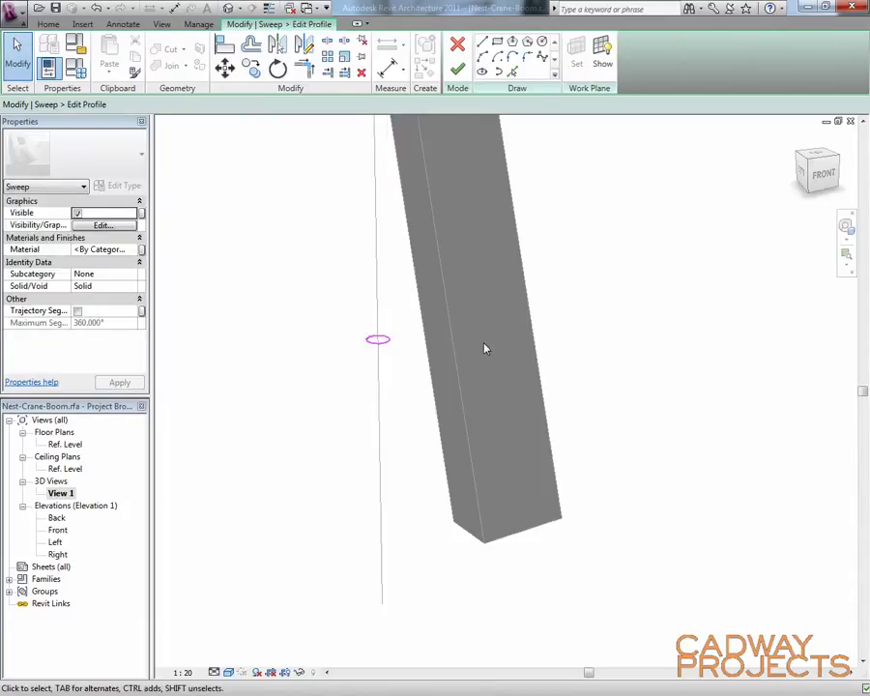
{"action": "left_click", "coordinate": [375, 339]}
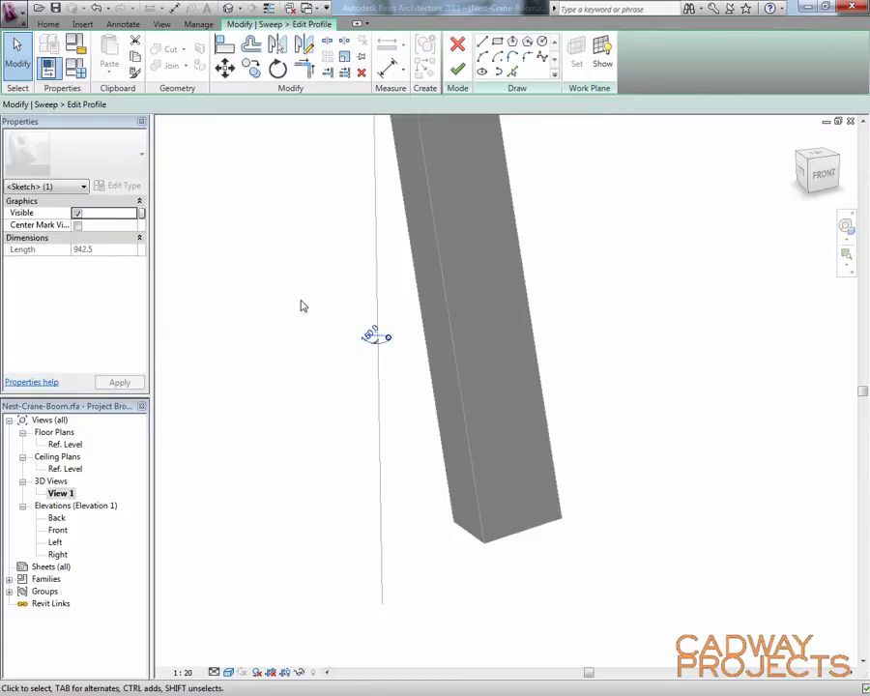
{"action": "left_click", "coordinate": [457, 70]}
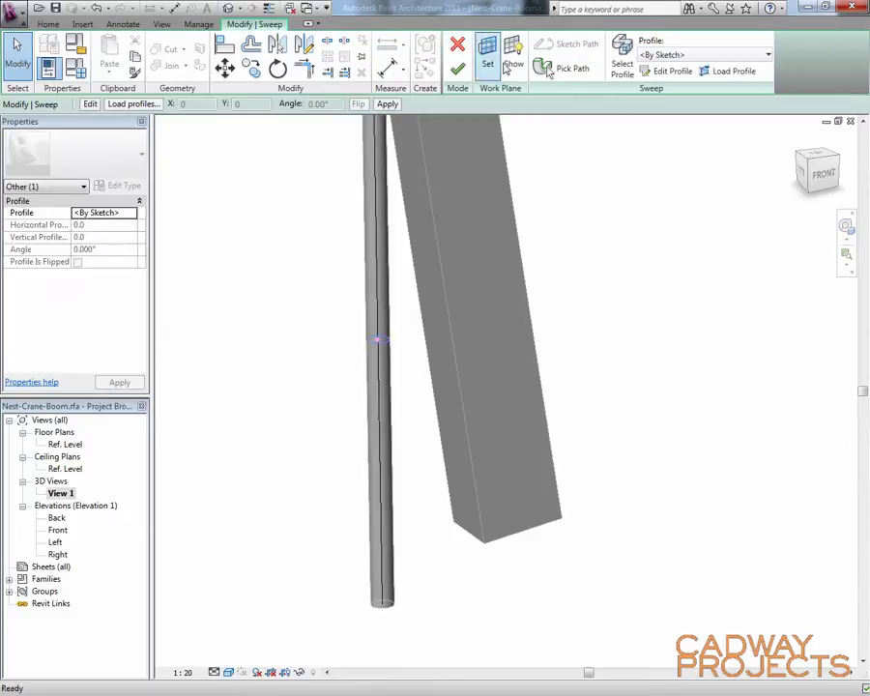
{"action": "left_click", "coordinate": [458, 70]}
{"action": "scroll", "coordinate": [583, 295], "scroll_direction": "down", "scroll_amount": 3}
{"action": "key", "text": "Escape"}
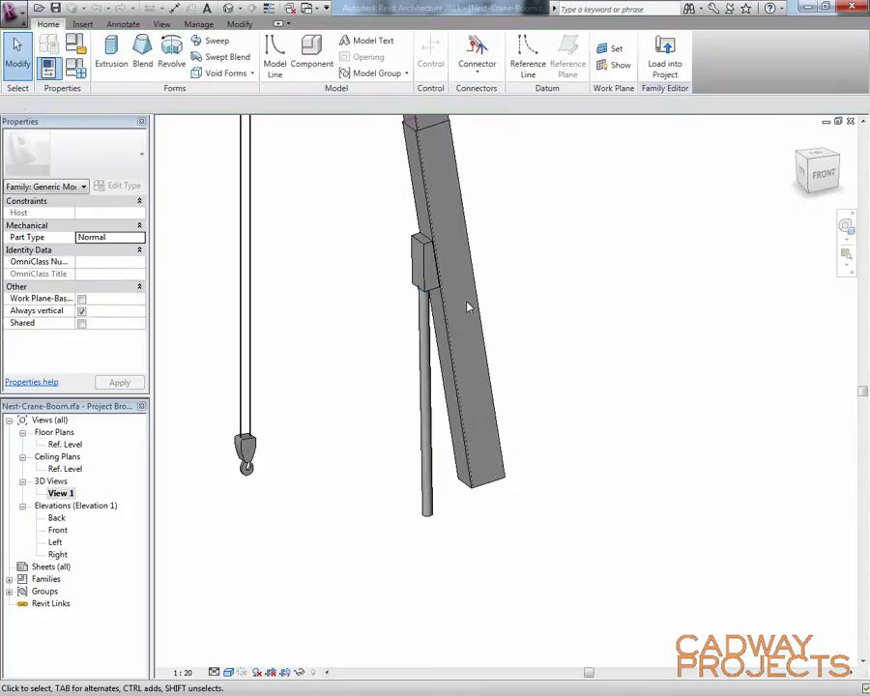
Open the Front elevation and select a reference line on the boom
{"action": "double_click", "coordinate": [55, 542]}
{"action": "double_click", "coordinate": [58, 530]}
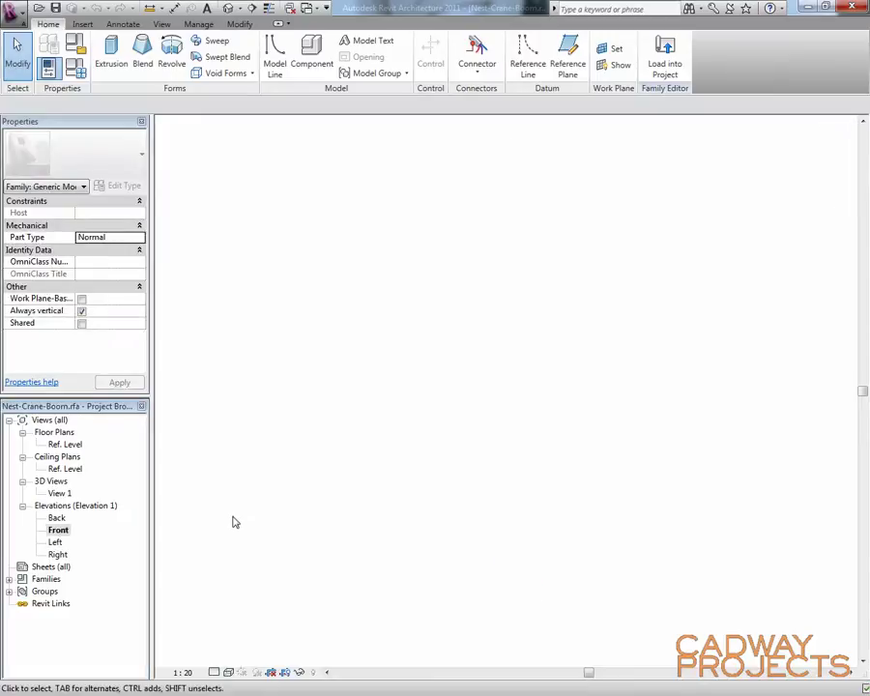
{"action": "middle_click_drag", "start_coordinate": [447, 382], "coordinate": [505, 532]}
{"action": "scroll", "coordinate": [460, 447], "scroll_direction": "up", "scroll_amount": 4}
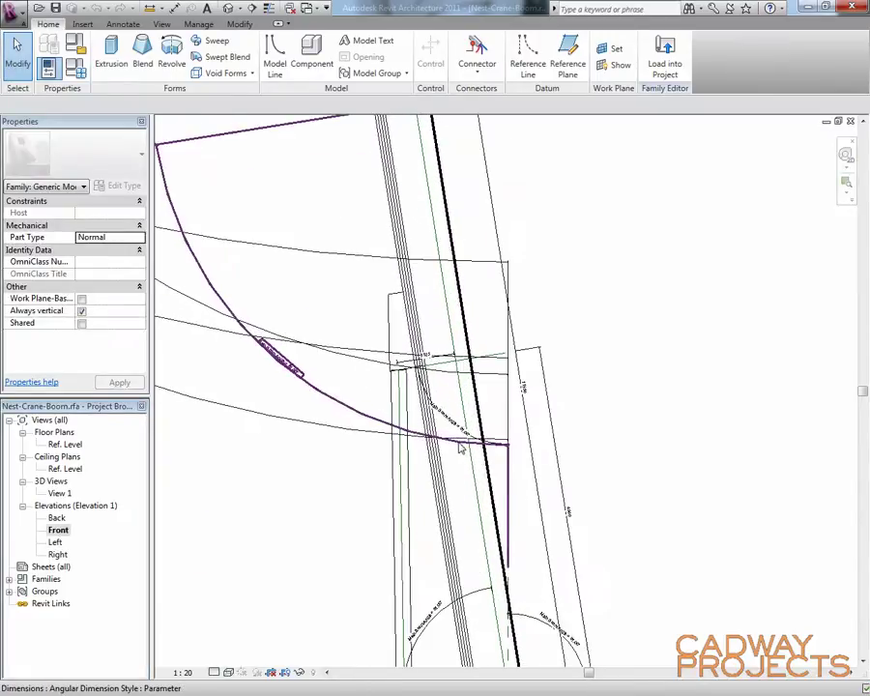
{"action": "scroll", "coordinate": [460, 446], "scroll_direction": "down", "scroll_amount": 3}
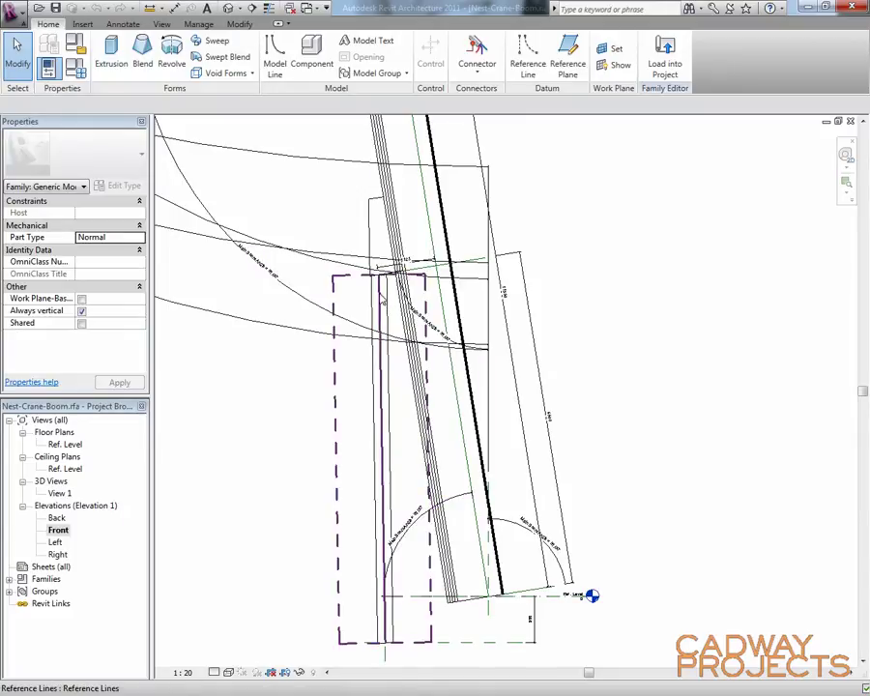
{"action": "left_click", "coordinate": [382, 301]}
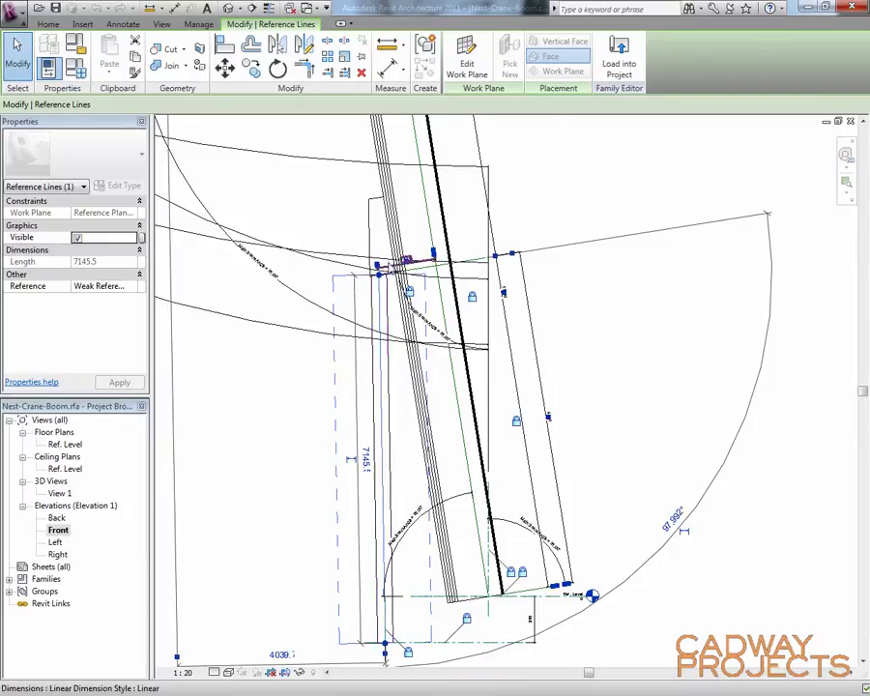
Inspect the right-hand reference line on the upper boom
{"action": "scroll", "coordinate": [387, 272], "scroll_direction": "up", "scroll_amount": 4}
{"action": "scroll", "coordinate": [398, 298], "scroll_direction": "down", "scroll_amount": 4}
{"action": "middle_click_drag", "start_coordinate": [545, 330], "coordinate": [445, 258]}
{"action": "middle_click_drag", "start_coordinate": [651, 309], "coordinate": [629, 266]}
{"action": "key", "text": "Escape"}
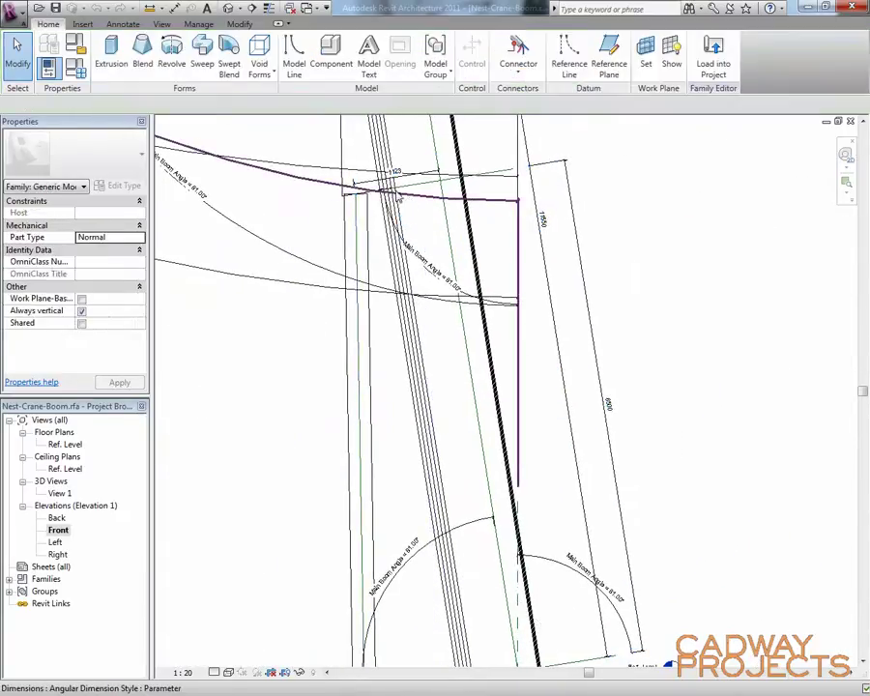
{"action": "left_click", "coordinate": [582, 236]}
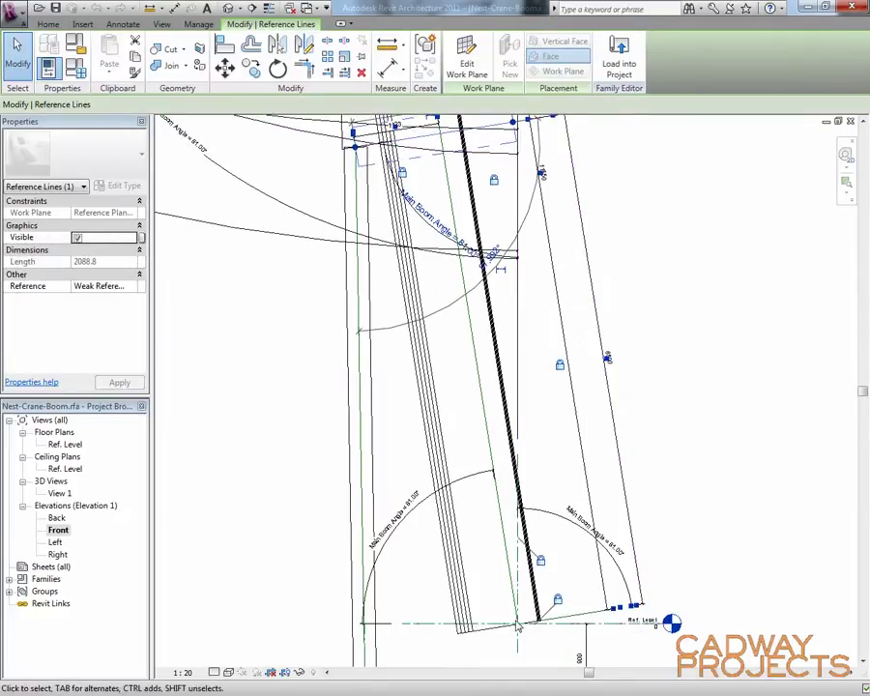
{"action": "scroll", "coordinate": [609, 365], "scroll_direction": "up", "scroll_amount": 4}
{"action": "scroll", "coordinate": [613, 362], "scroll_direction": "up", "scroll_amount": 3}
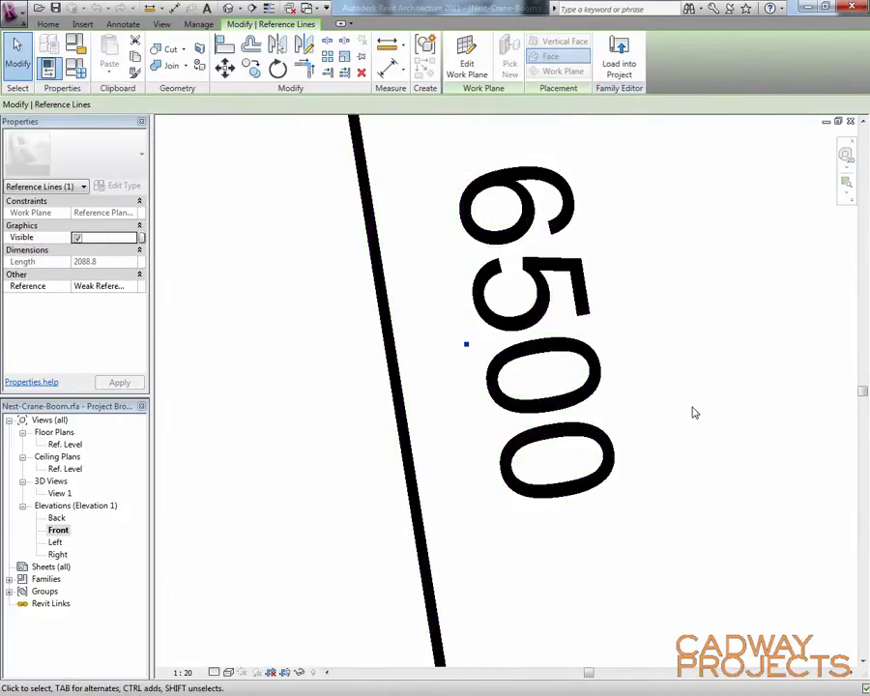
{"action": "scroll", "coordinate": [693, 411], "scroll_direction": "down", "scroll_amount": 4}
{"action": "key", "text": "Escape"}
Check the 6500 dimension, then frame the boom top and head block area
{"action": "left_click", "coordinate": [682, 401]}
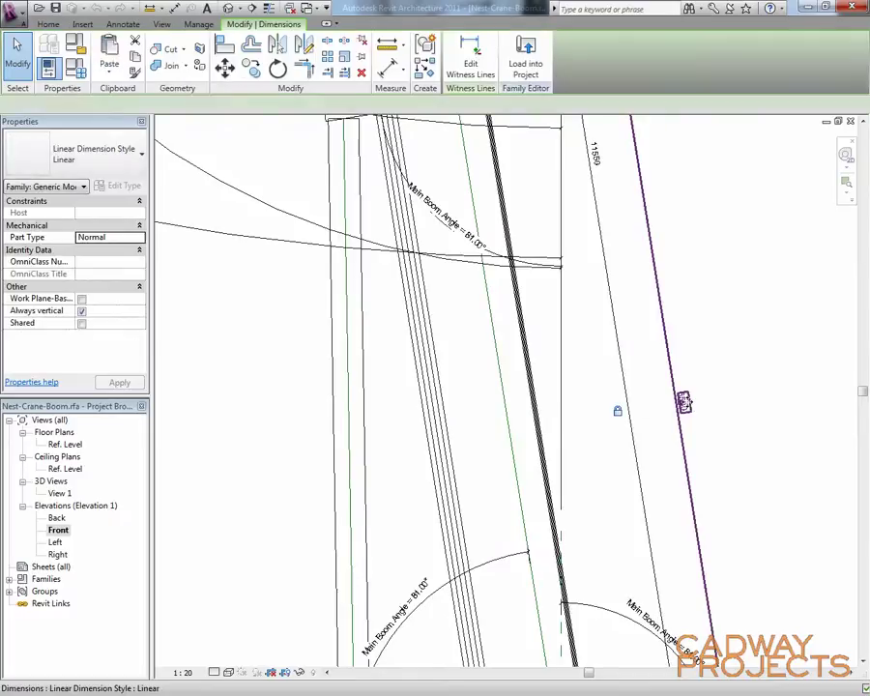
{"action": "left_click", "coordinate": [686, 298]}
{"action": "middle_click_drag", "start_coordinate": [635, 287], "coordinate": [653, 422]}
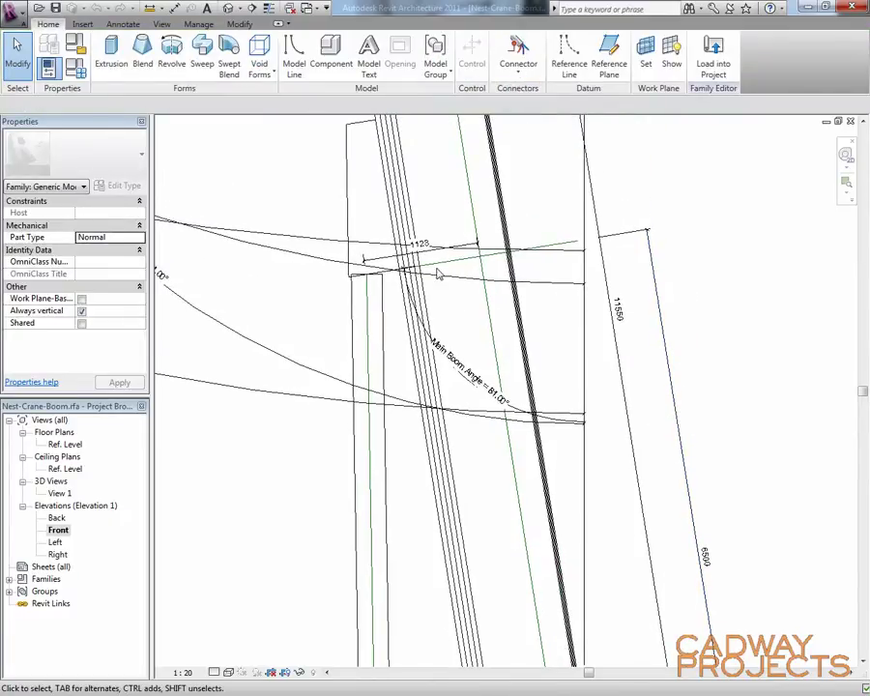
{"action": "scroll", "coordinate": [426, 290], "scroll_direction": "down", "scroll_amount": 2}
{"action": "scroll", "coordinate": [390, 385], "scroll_direction": "up", "scroll_amount": 4}
{"action": "middle_click_drag", "start_coordinate": [387, 183], "coordinate": [356, 333]}
Open the boom-top extrusion's sketch and inspect its edge lines
{"action": "left_click", "coordinate": [386, 326]}
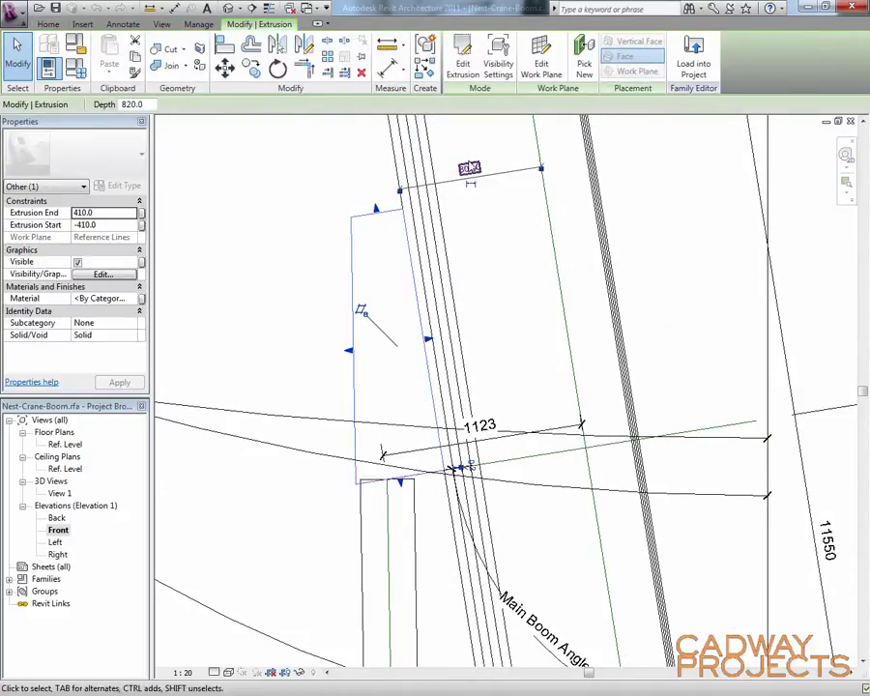
{"action": "left_click", "coordinate": [464, 64]}
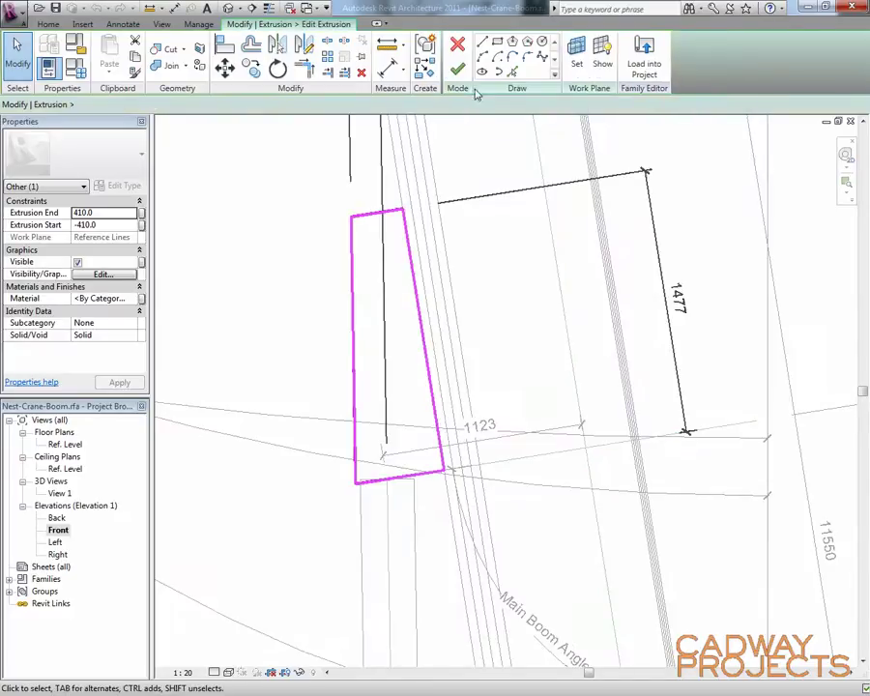
{"action": "scroll", "coordinate": [515, 327], "scroll_direction": "down", "scroll_amount": 2}
{"action": "scroll", "coordinate": [554, 385], "scroll_direction": "down", "scroll_amount": 2}
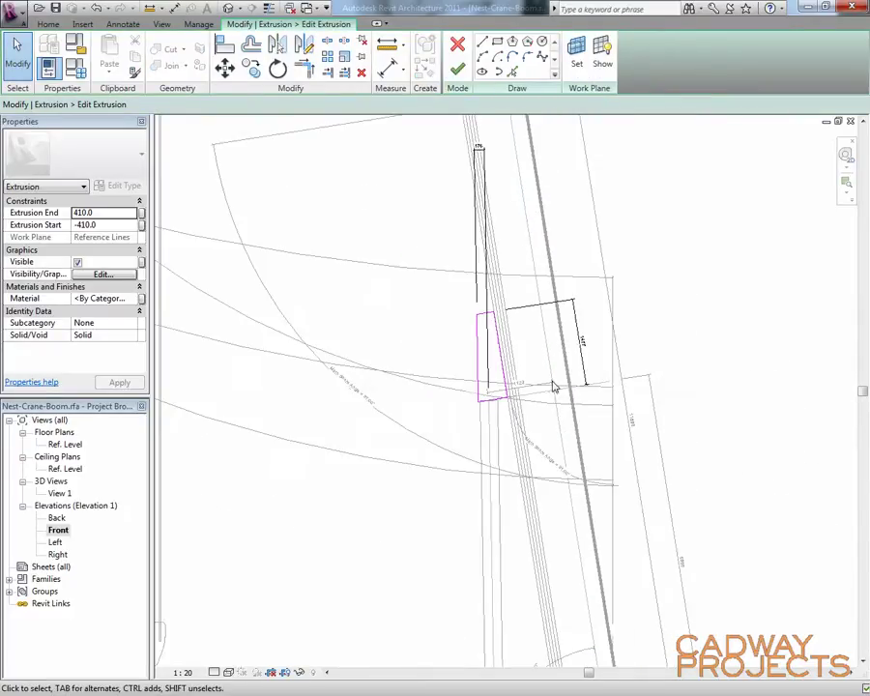
{"action": "scroll", "coordinate": [544, 322], "scroll_direction": "up", "scroll_amount": 2}
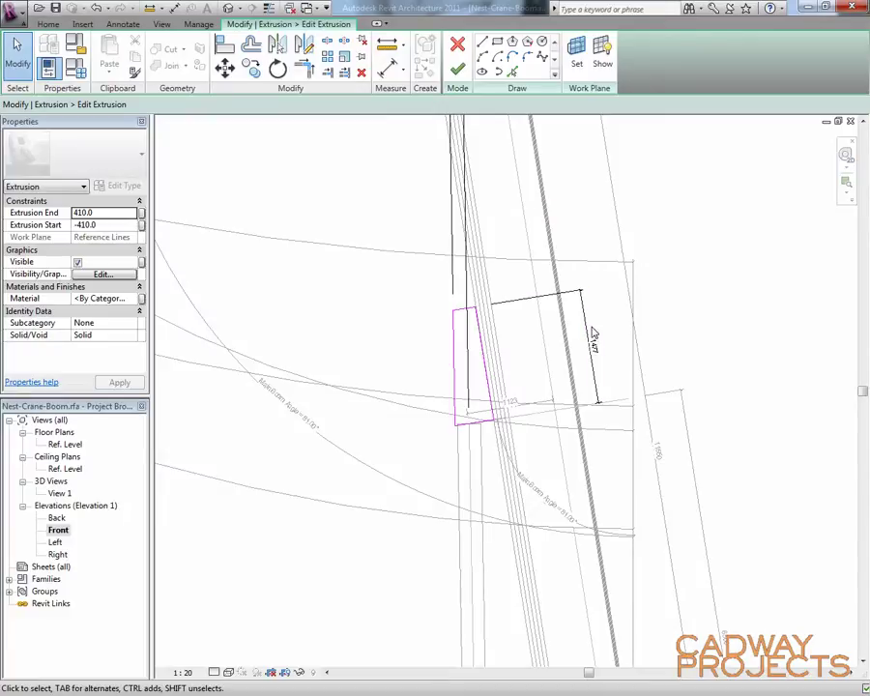
{"action": "scroll", "coordinate": [500, 331], "scroll_direction": "up", "scroll_amount": 2}
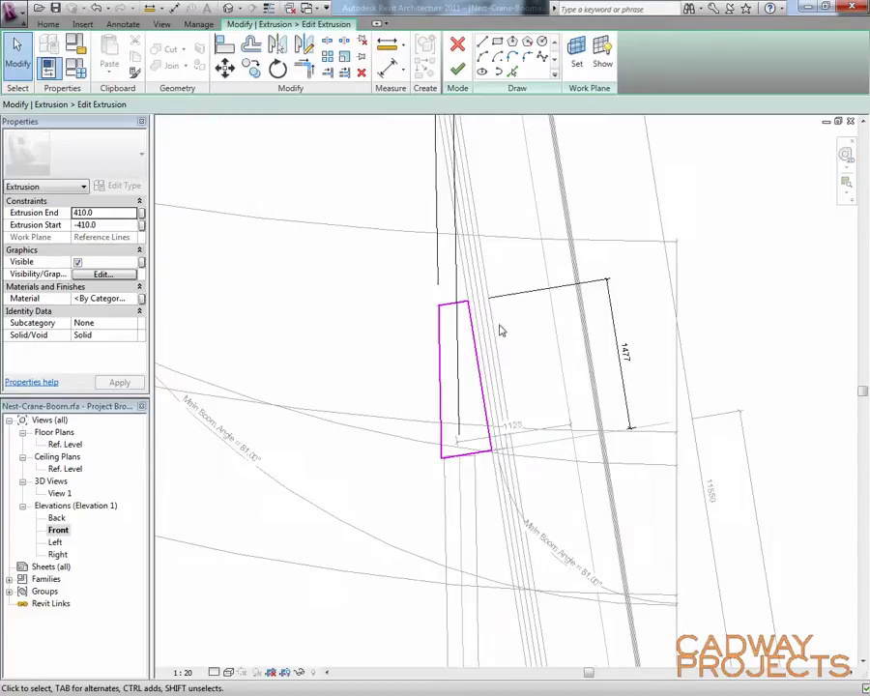
{"action": "left_click", "coordinate": [491, 424]}
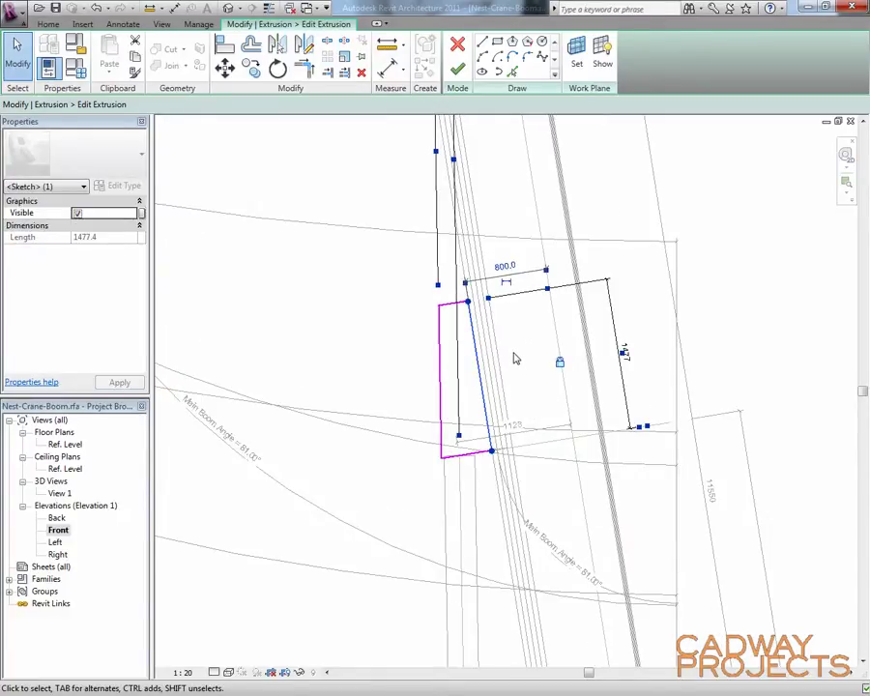
{"action": "scroll", "coordinate": [515, 357], "scroll_direction": "down", "scroll_amount": 5}
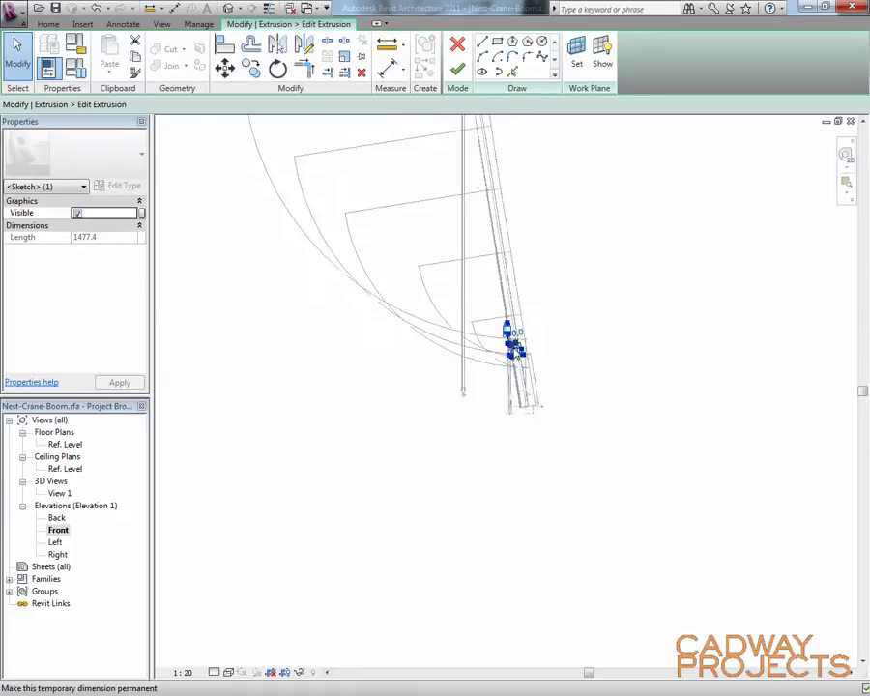
{"action": "scroll", "coordinate": [515, 352], "scroll_direction": "up", "scroll_amount": 5}
{"action": "left_click", "coordinate": [516, 391]}
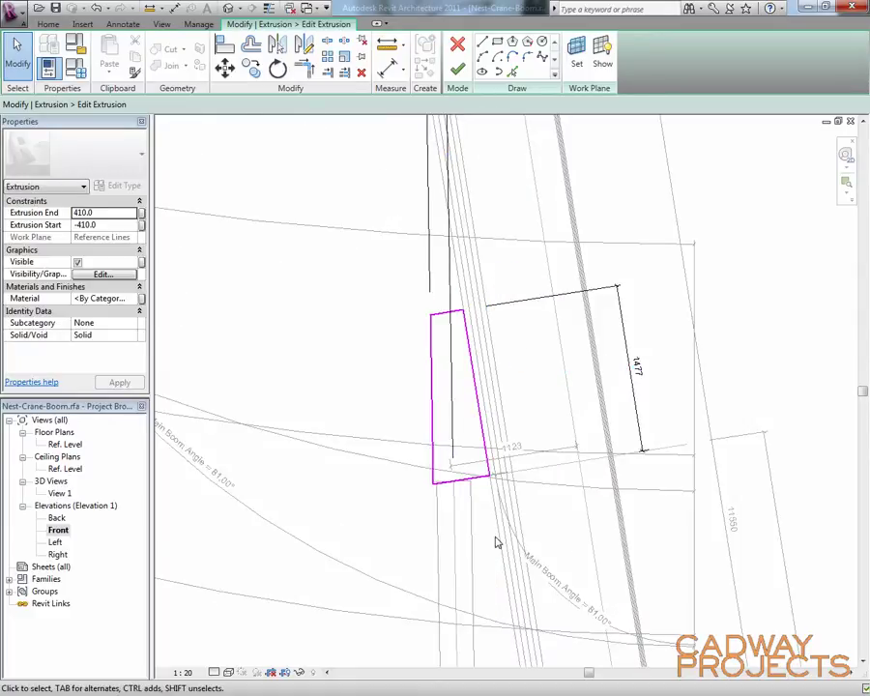
Finish the extrusion as an 820-deep solid from −410 to 410 and deselect it
{"action": "scroll", "coordinate": [532, 517], "scroll_direction": "down", "scroll_amount": 1}
{"action": "scroll", "coordinate": [526, 526], "scroll_direction": "up", "scroll_amount": 2}
{"action": "mouse_move", "coordinate": [526, 526]}
{"action": "middle_mouse_down"}
{"action": "mouse_move", "coordinate": [547, 538]}
{"action": "mouse_move", "coordinate": [501, 492]}
{"action": "middle_mouse_up"}
{"action": "scroll", "coordinate": [432, 396], "scroll_direction": "down", "scroll_amount": 2}
{"action": "middle_click_drag", "start_coordinate": [455, 305], "coordinate": [497, 470]}
{"action": "scroll", "coordinate": [495, 471], "scroll_direction": "down", "scroll_amount": 2}
{"action": "scroll", "coordinate": [494, 524], "scroll_direction": "up", "scroll_amount": 1}
{"action": "middle_click_drag", "start_coordinate": [493, 524], "coordinate": [474, 413]}
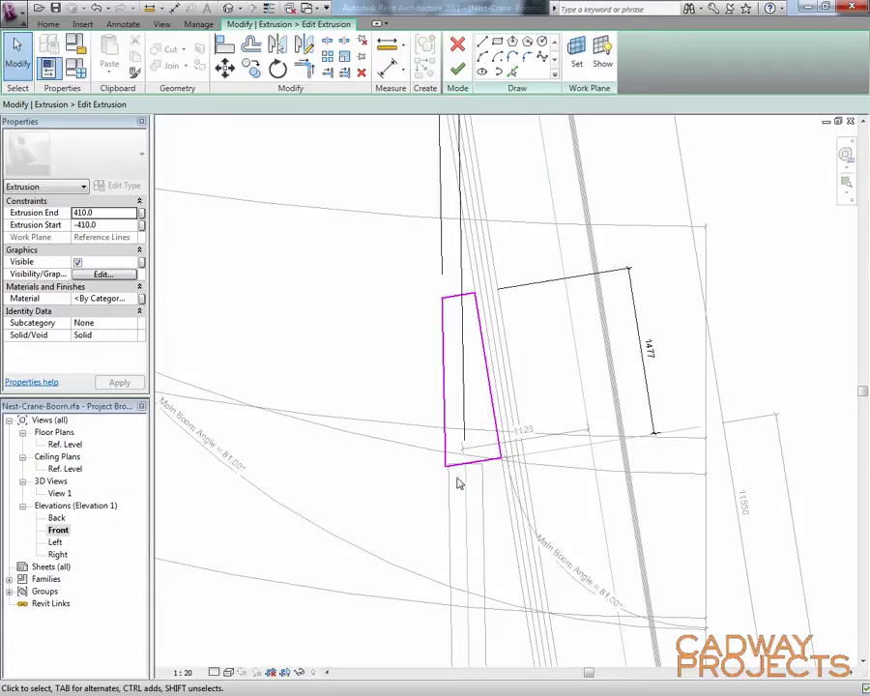
{"action": "left_click", "coordinate": [445, 364]}
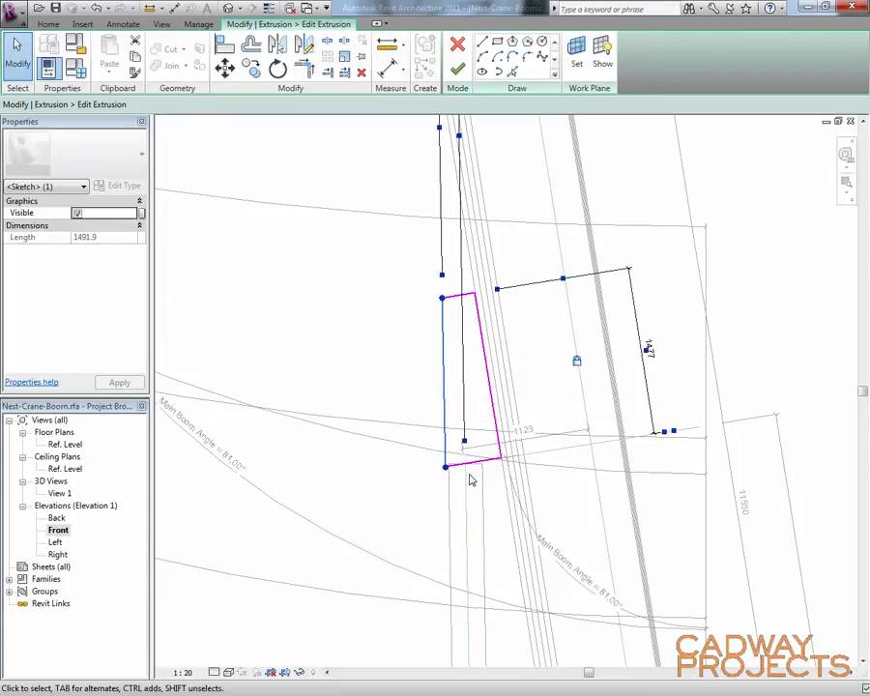
{"action": "left_click", "coordinate": [458, 45]}
{"action": "scroll", "coordinate": [580, 416], "scroll_direction": "up", "scroll_amount": 2}
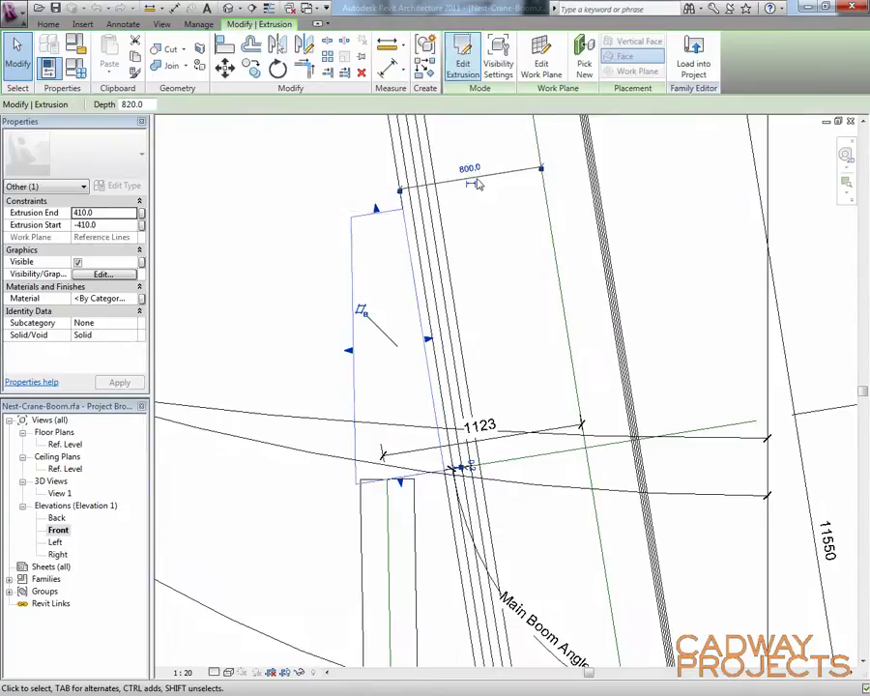
{"action": "left_click", "coordinate": [326, 174]}
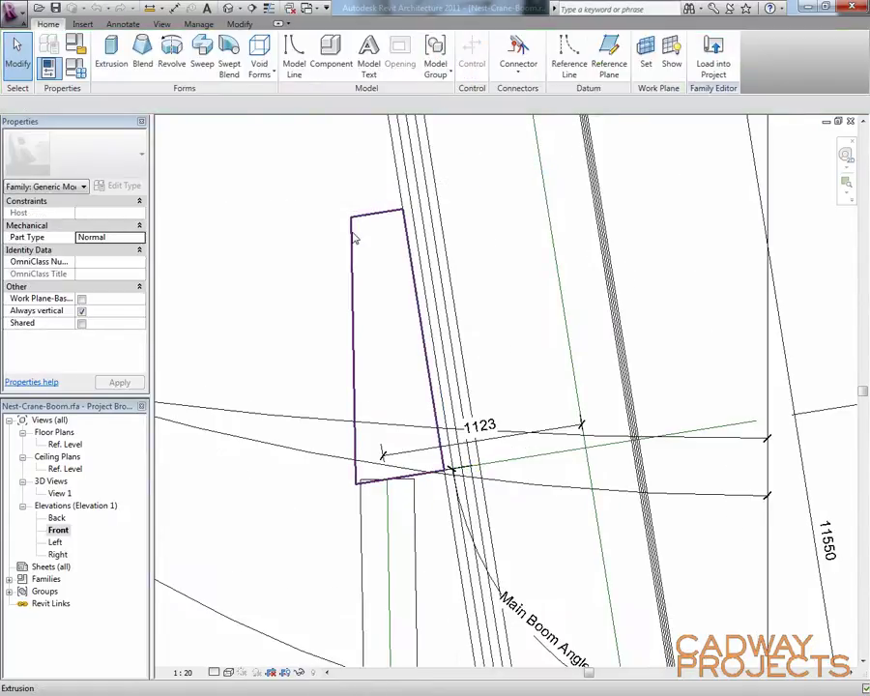
Switch to 3D View 1 and frame the whole crane
{"action": "scroll", "coordinate": [340, 377], "scroll_direction": "down", "scroll_amount": 4}
{"action": "middle_click_drag", "start_coordinate": [479, 387], "coordinate": [527, 363]}
{"action": "scroll", "coordinate": [638, 417], "scroll_direction": "down", "scroll_amount": 2}
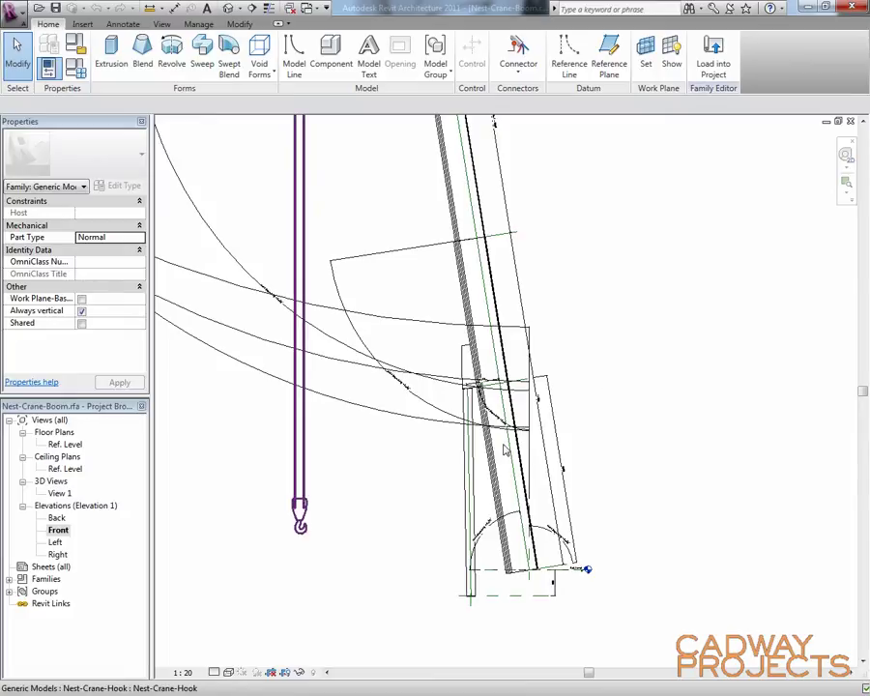
{"action": "scroll", "coordinate": [501, 450], "scroll_direction": "up", "scroll_amount": 5}
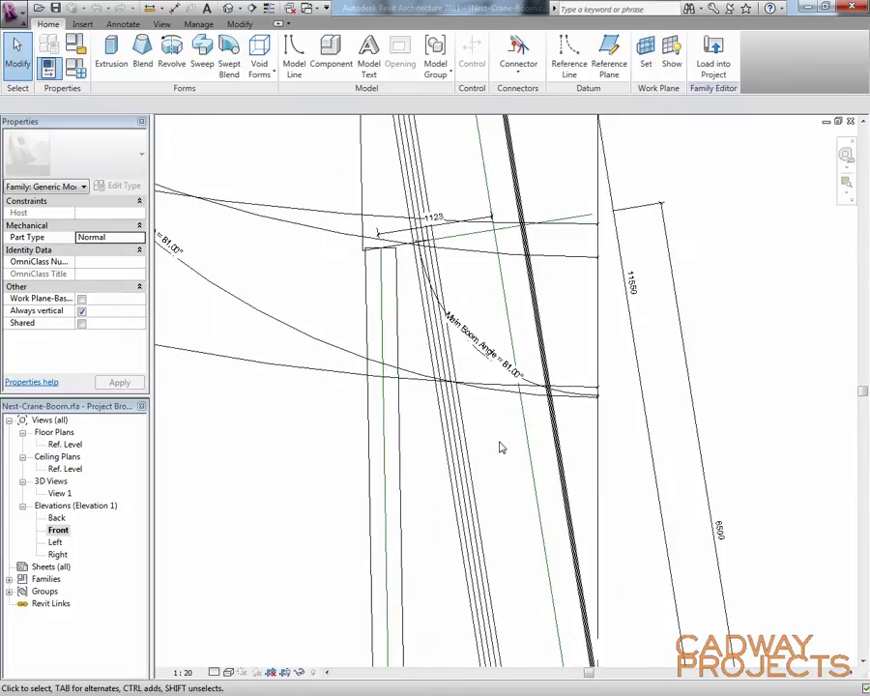
{"action": "scroll", "coordinate": [443, 432], "scroll_direction": "down", "scroll_amount": 4}
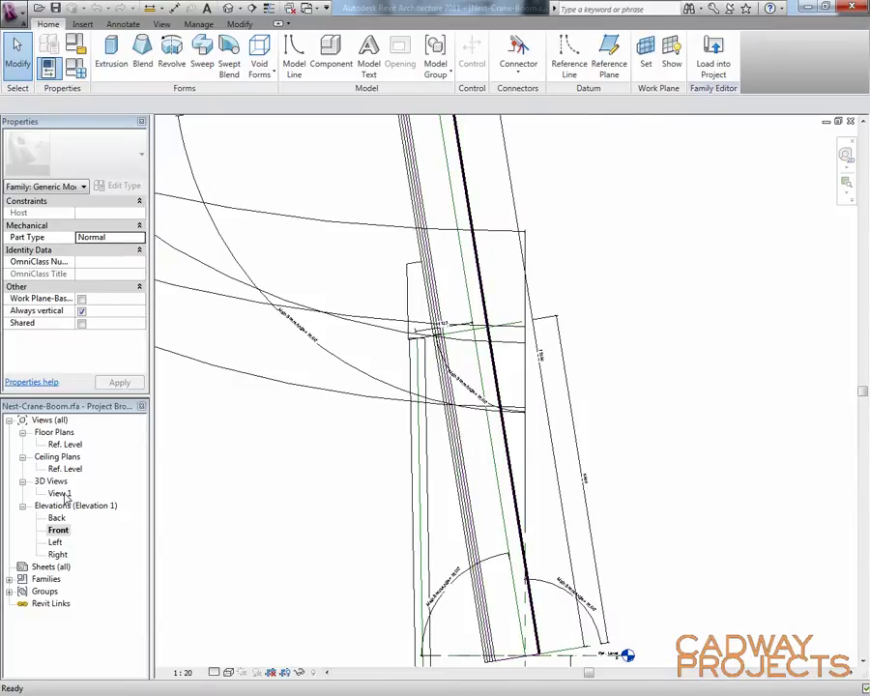
{"action": "double_click", "coordinate": [60, 493]}
{"action": "middle_click_drag", "start_coordinate": [472, 344], "coordinate": [606, 438], "text": "shift"}
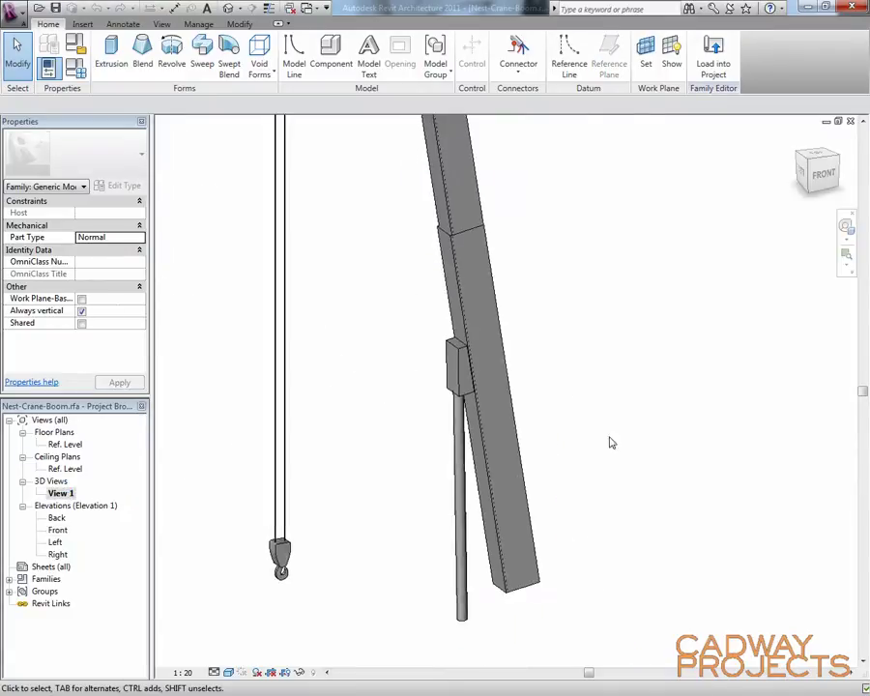
{"action": "scroll", "coordinate": [599, 425], "scroll_direction": "down", "scroll_amount": 3}
{"action": "middle_click_drag", "start_coordinate": [592, 396], "coordinate": [528, 372]}
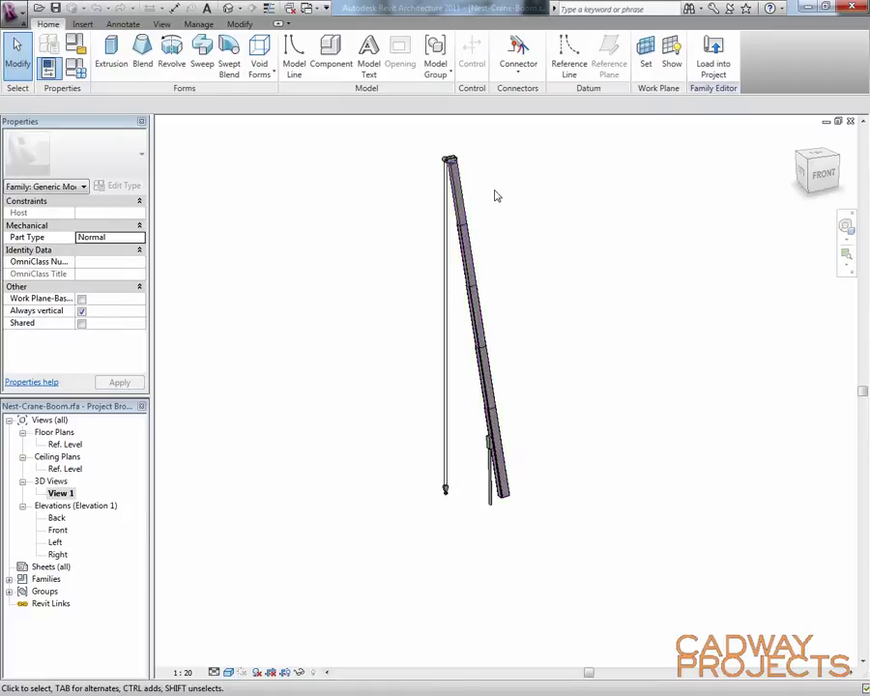
Select the Nest-Crane-Hook hanging at the top of the boom
{"action": "left_click", "coordinate": [450, 162]}
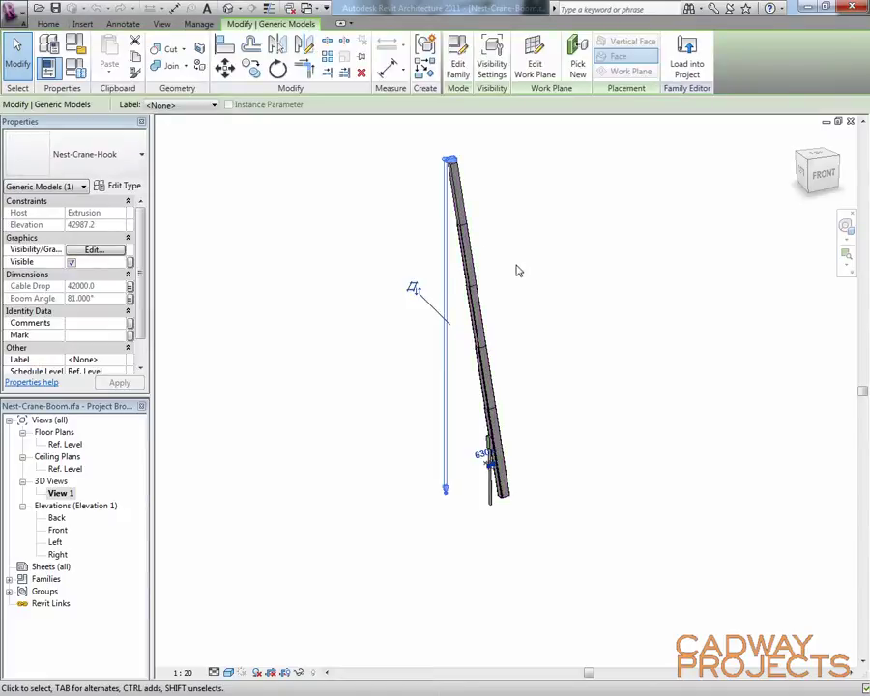
{"action": "middle_click_drag", "start_coordinate": [522, 285], "coordinate": [531, 309], "text": "shift"}
{"action": "left_click", "coordinate": [558, 406]}
{"action": "scroll", "coordinate": [531, 477], "scroll_direction": "up", "scroll_amount": 3}
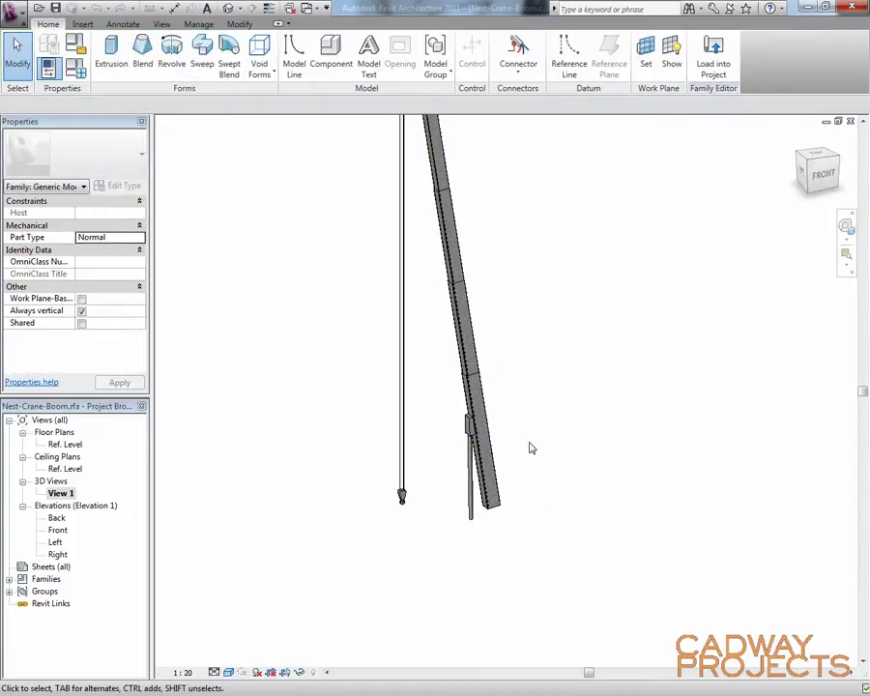
{"action": "middle_click_drag", "start_coordinate": [502, 197], "coordinate": [560, 370]}
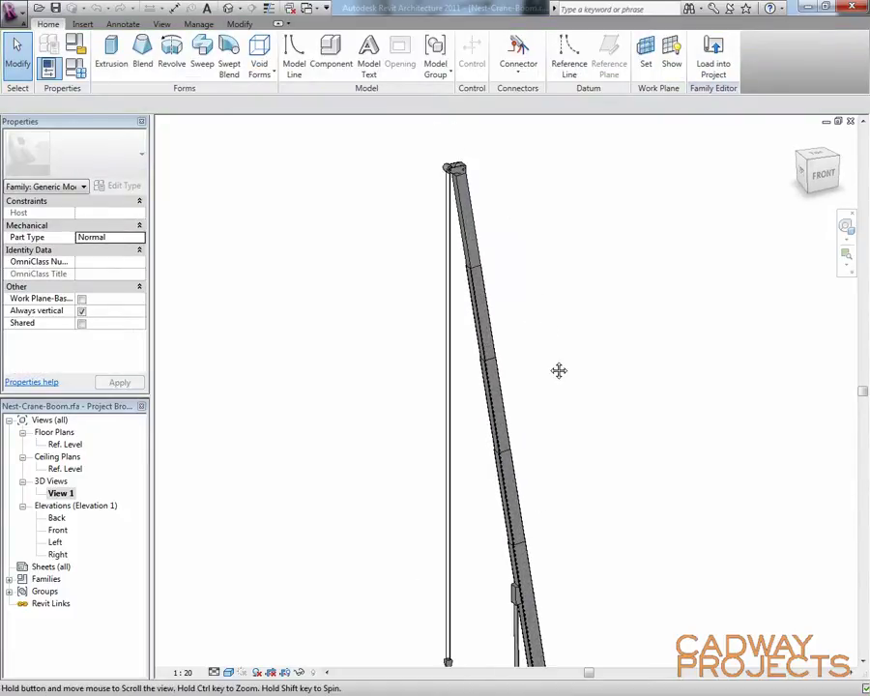
{"action": "left_click", "coordinate": [452, 167]}
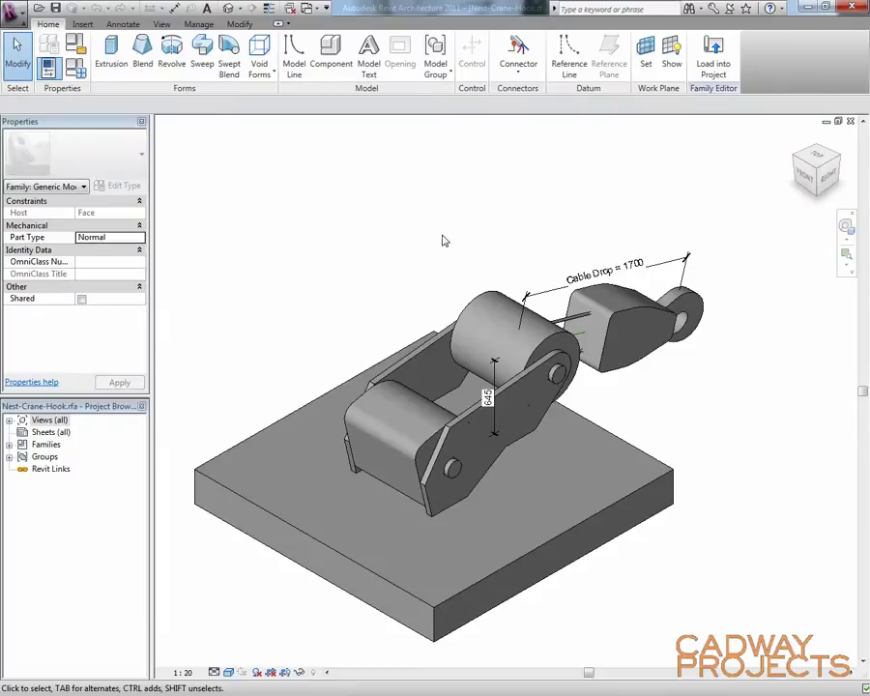
Orbit the hook family, select its base slab, and bring up the Ref. Level floor plan
{"action": "middle_click_drag", "start_coordinate": [295, 245], "coordinate": [550, 328], "text": "shift"}
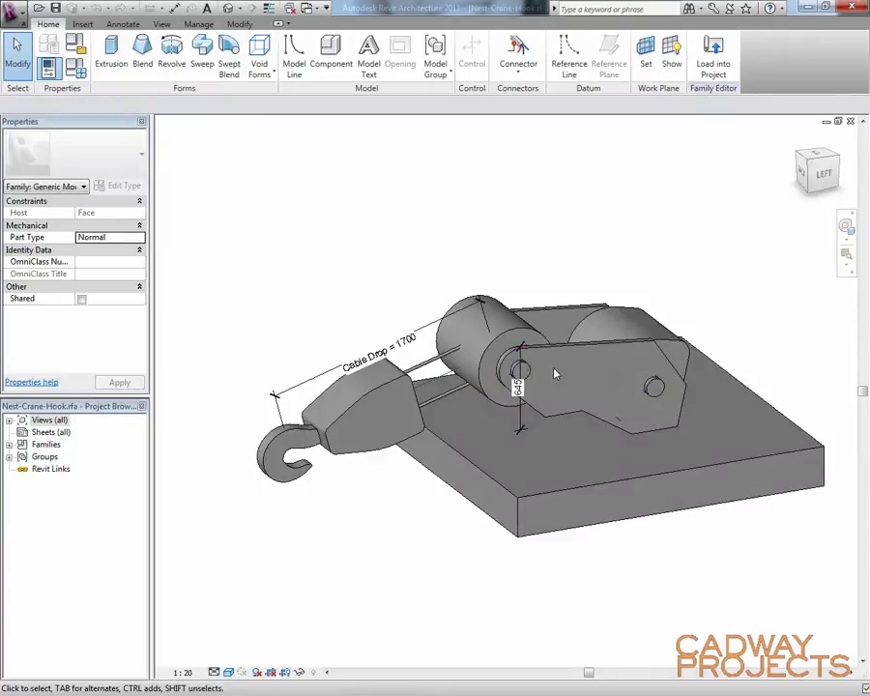
{"action": "left_click", "coordinate": [512, 498]}
{"action": "middle_click_drag", "start_coordinate": [574, 550], "coordinate": [418, 559]}
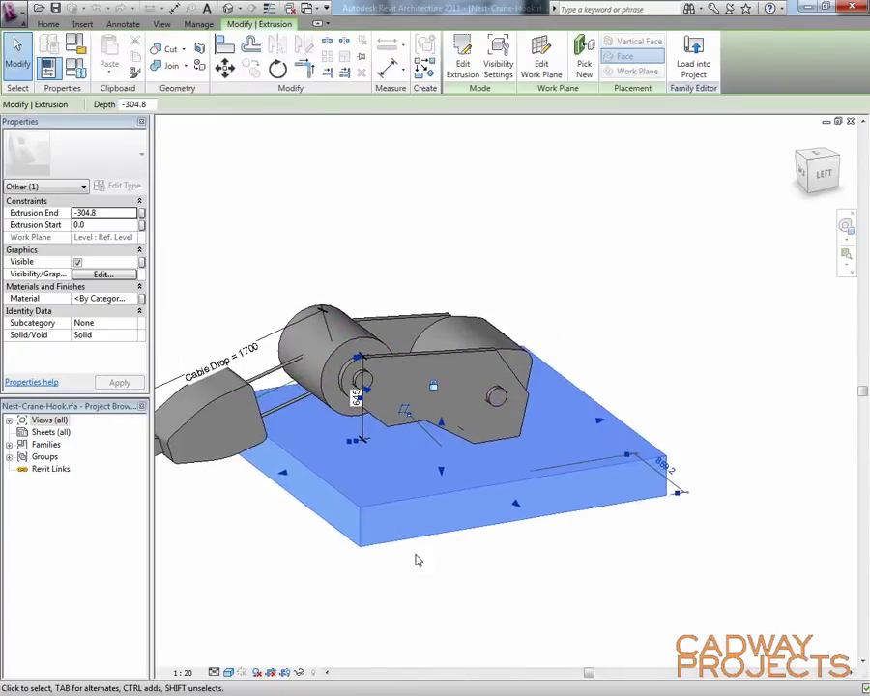
{"action": "double_click", "coordinate": [49, 421]}
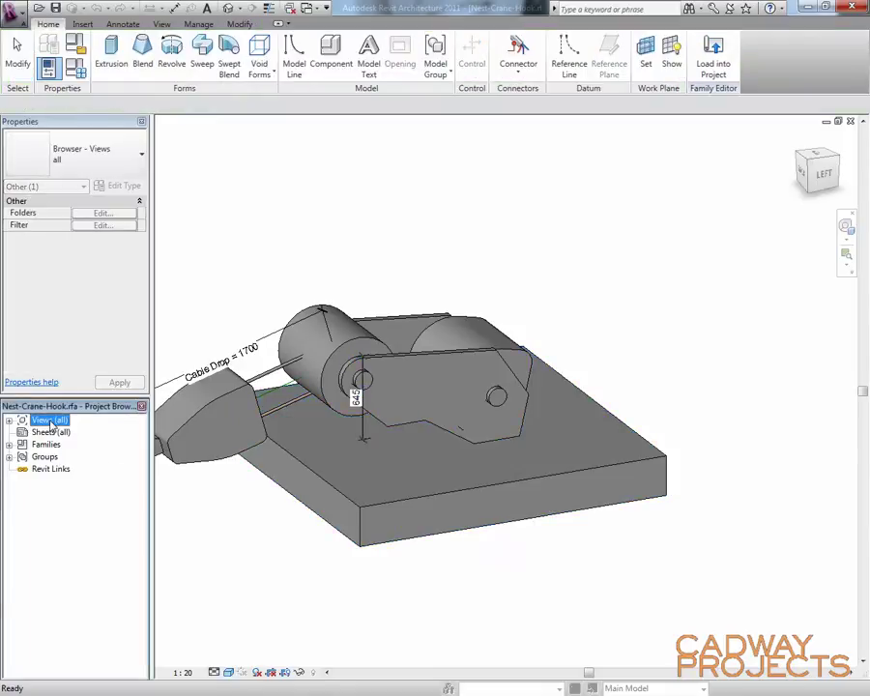
{"action": "double_click", "coordinate": [65, 444]}
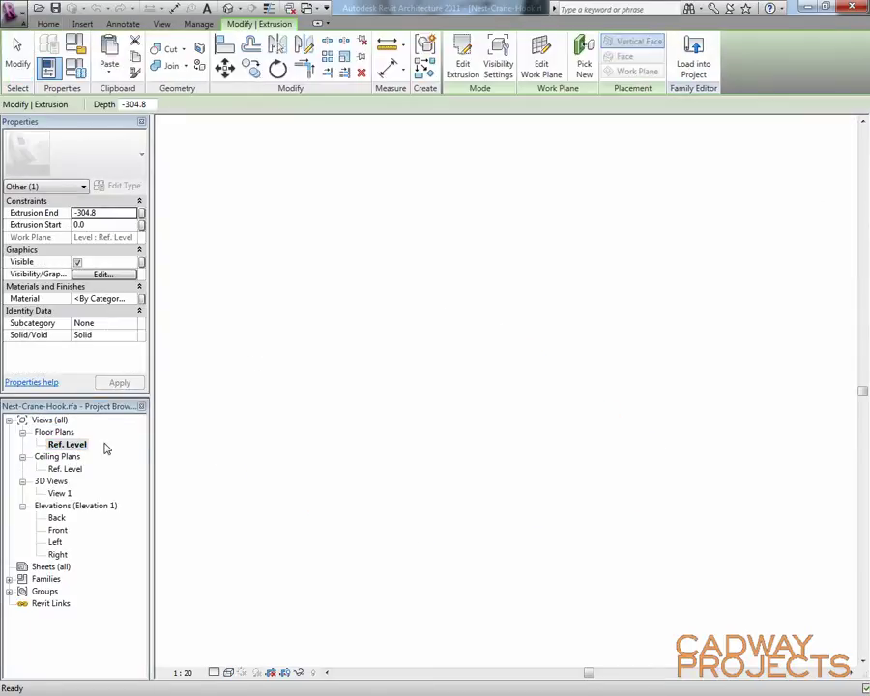
{"action": "middle_click_drag", "start_coordinate": [518, 469], "coordinate": [477, 447]}
Inspect the reference plane beneath the extrusion in the Ref. Level plan, then deselect it
{"action": "left_click", "coordinate": [525, 363]}
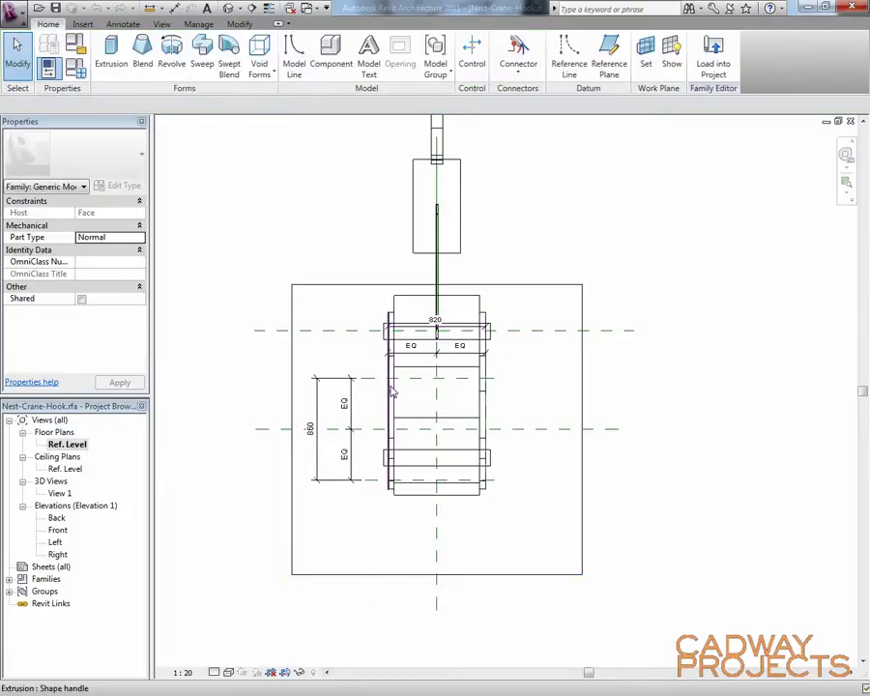
{"action": "key", "text": "Tab"}
{"action": "key", "text": "Tab"}
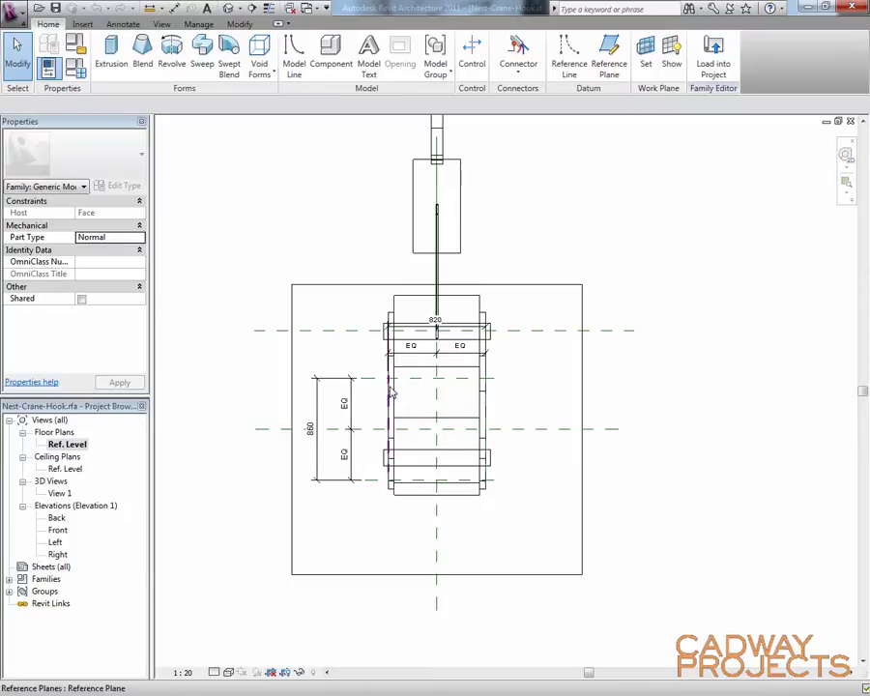
{"action": "left_click", "coordinate": [392, 390]}
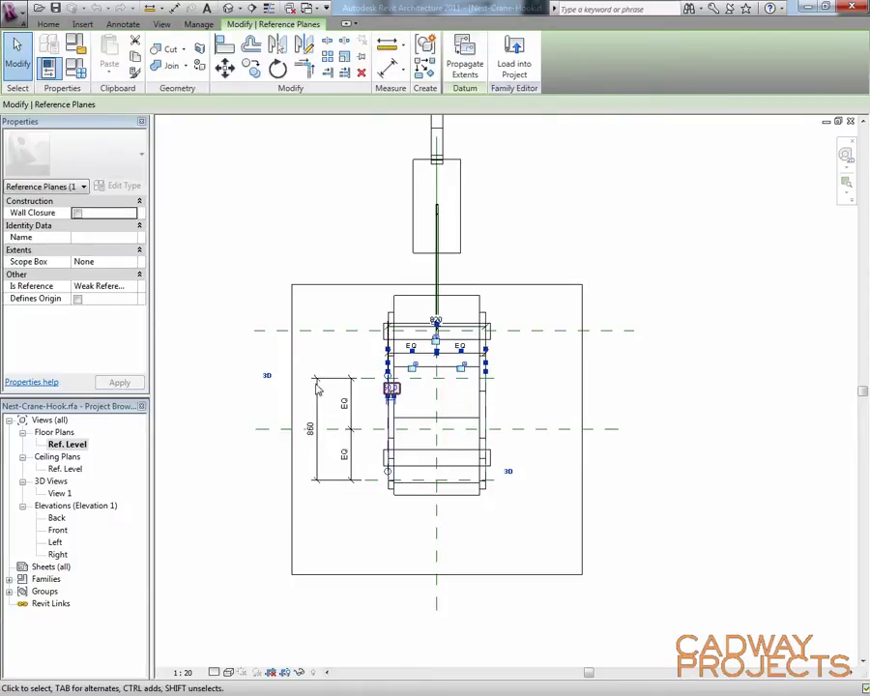
{"action": "left_click", "coordinate": [505, 390]}
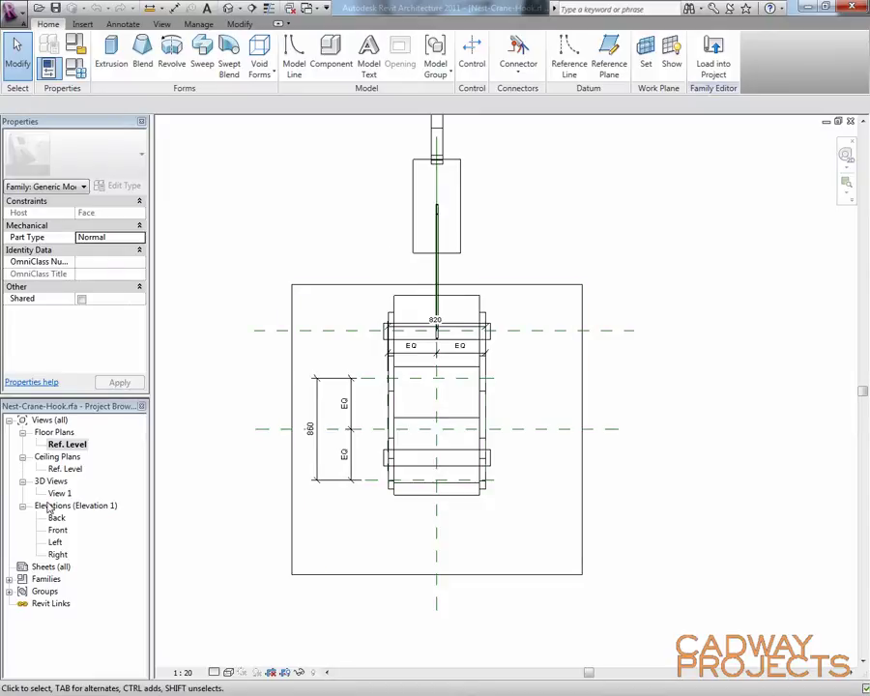
In the Left elevation, reopen and finish the hook's side plate extrusion sketch
{"action": "double_click", "coordinate": [55, 542]}
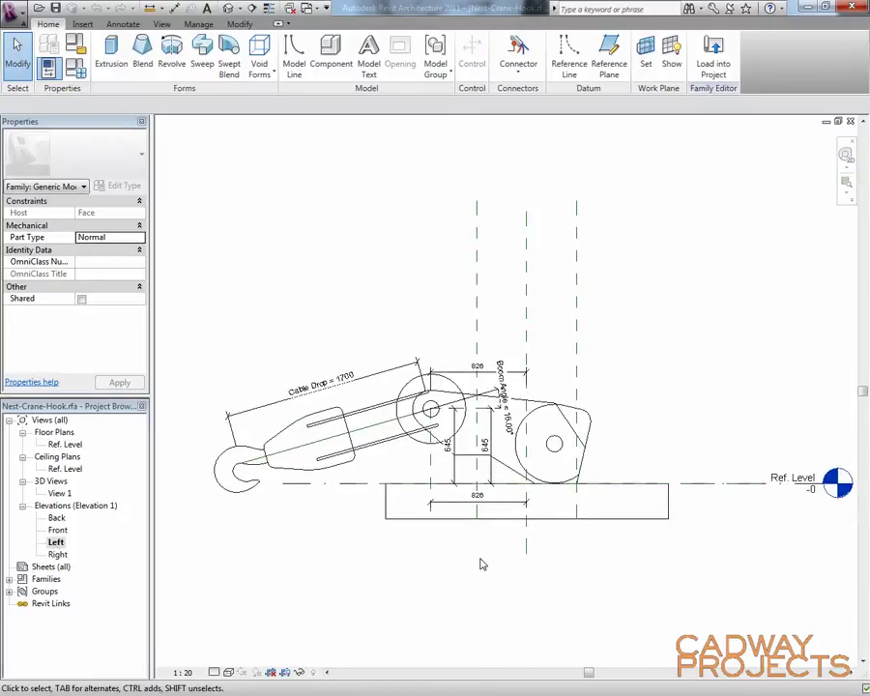
{"action": "scroll", "coordinate": [539, 520], "scroll_direction": "up", "scroll_amount": 2}
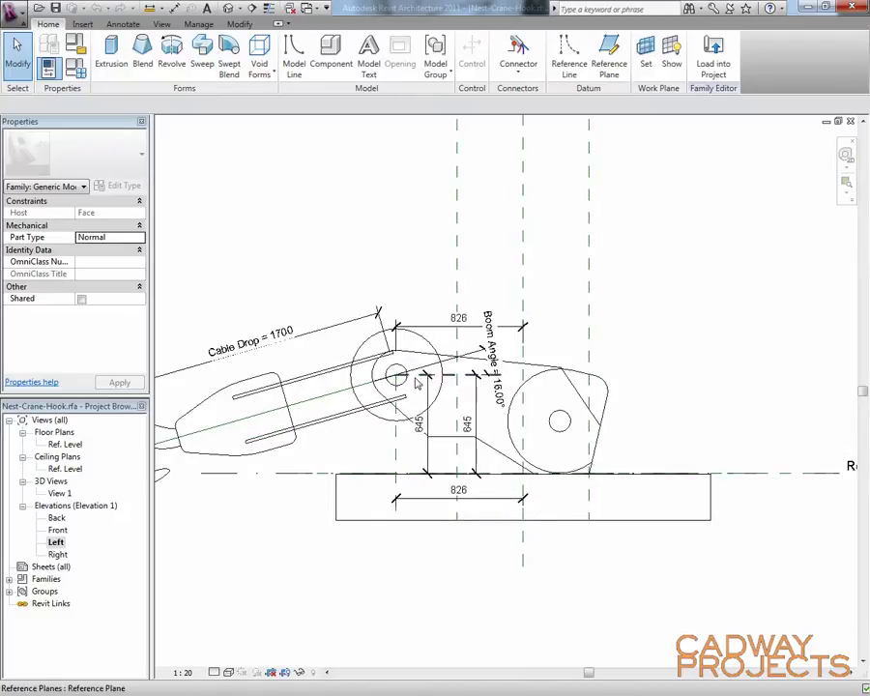
{"action": "middle_click_drag", "start_coordinate": [408, 415], "coordinate": [489, 397]}
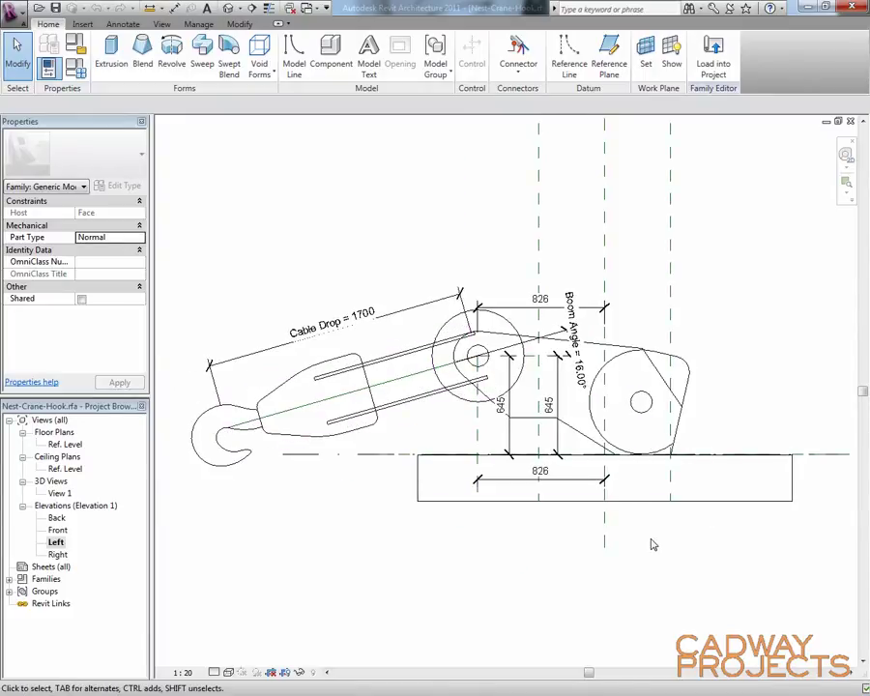
{"action": "middle_click_drag", "start_coordinate": [653, 544], "coordinate": [585, 539]}
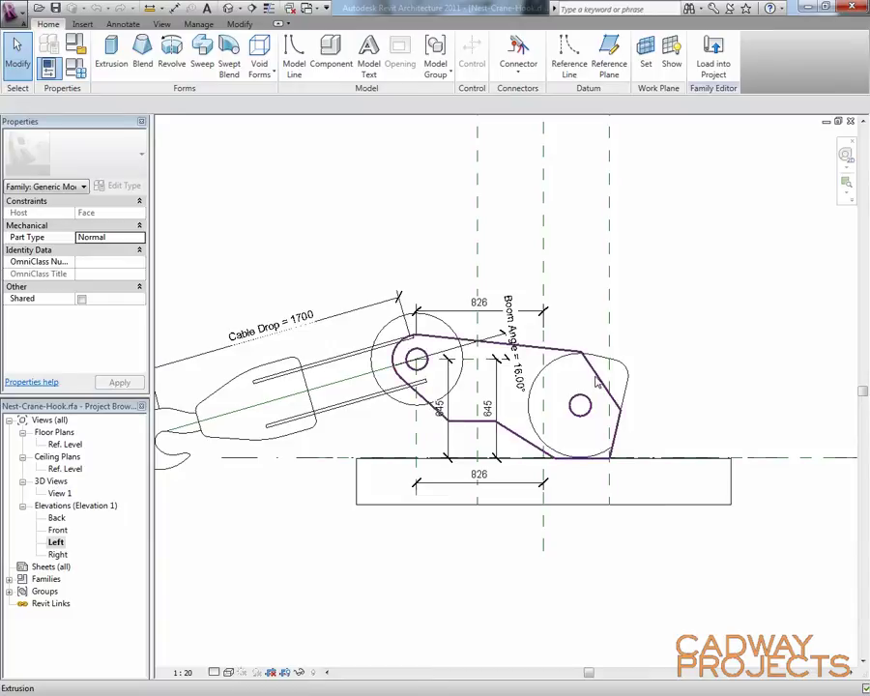
{"action": "left_click", "coordinate": [570, 431]}
{"action": "left_click", "coordinate": [471, 79]}
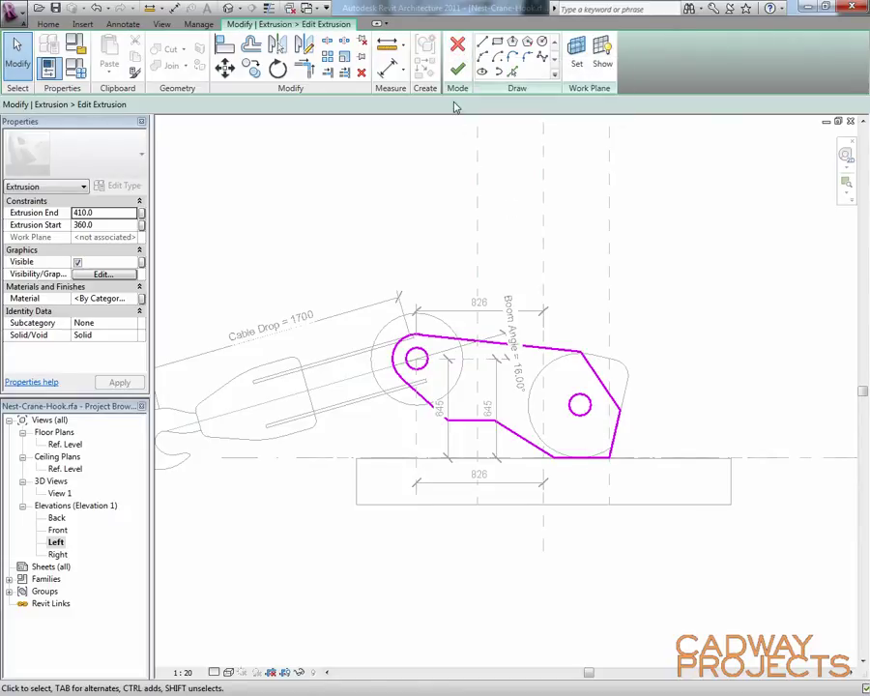
{"action": "left_click", "coordinate": [458, 70]}
{"action": "left_click", "coordinate": [684, 263]}
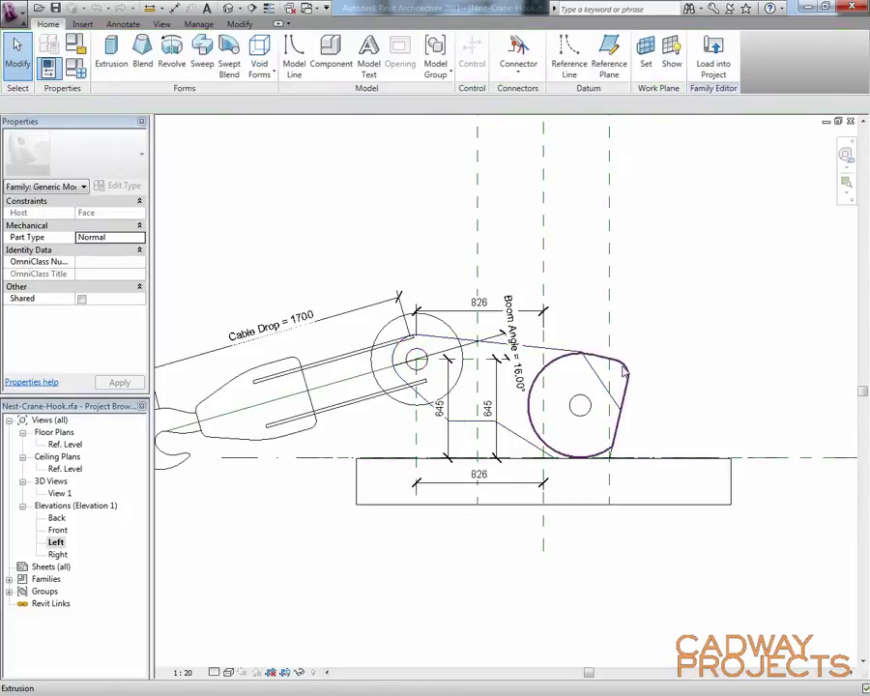
Reopen and finish the round pulley extrusion's sketch
{"action": "left_click", "coordinate": [623, 371]}
{"action": "left_click", "coordinate": [468, 56]}
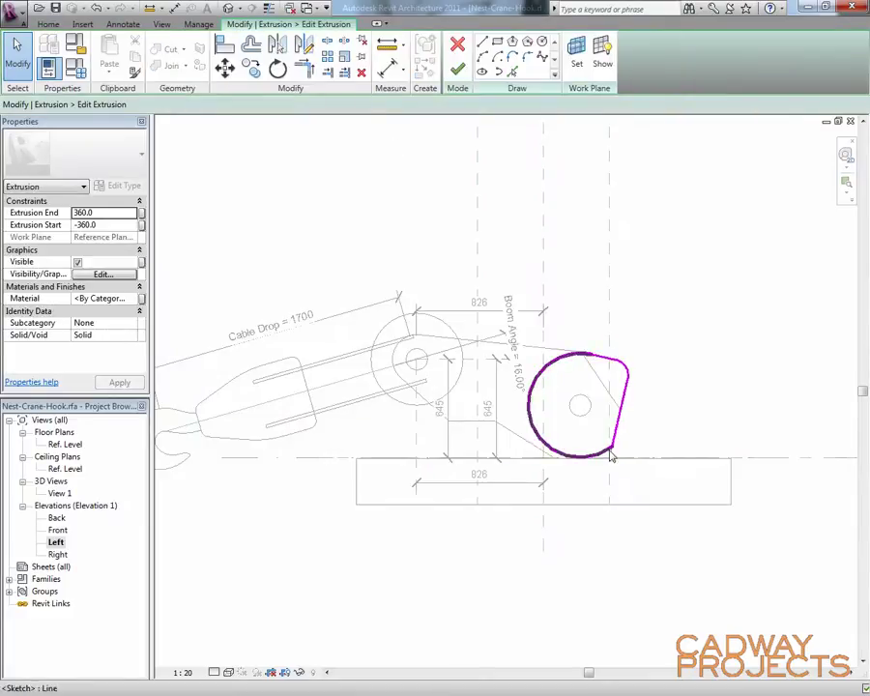
{"action": "left_click", "coordinate": [467, 50]}
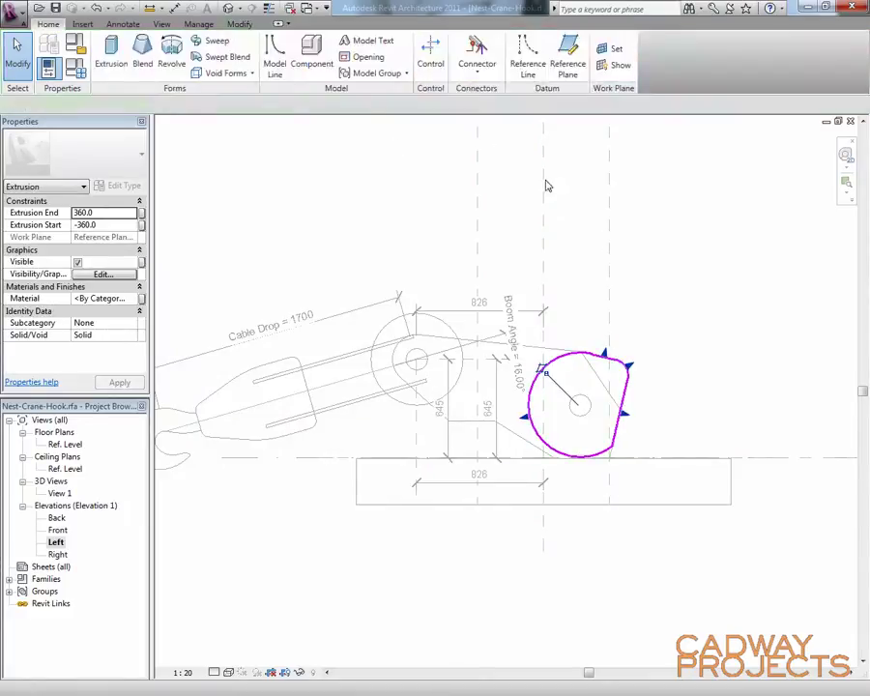
{"action": "left_click", "coordinate": [603, 241]}
After glancing at Ref. Level, re-edit the circle extrusion sketch in Left elevation, then reframe
{"action": "double_click", "coordinate": [66, 443]}
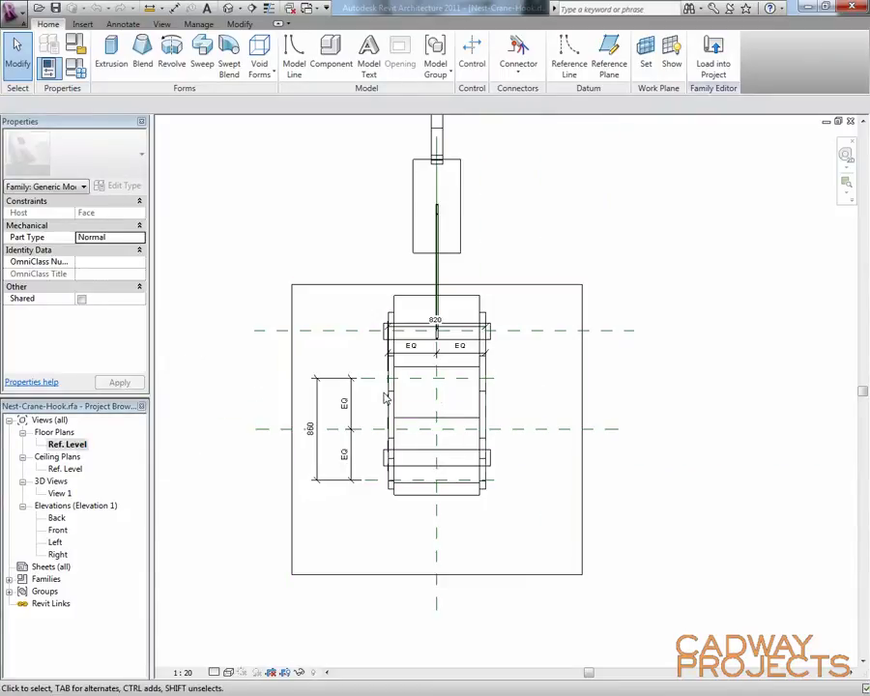
{"action": "double_click", "coordinate": [57, 542]}
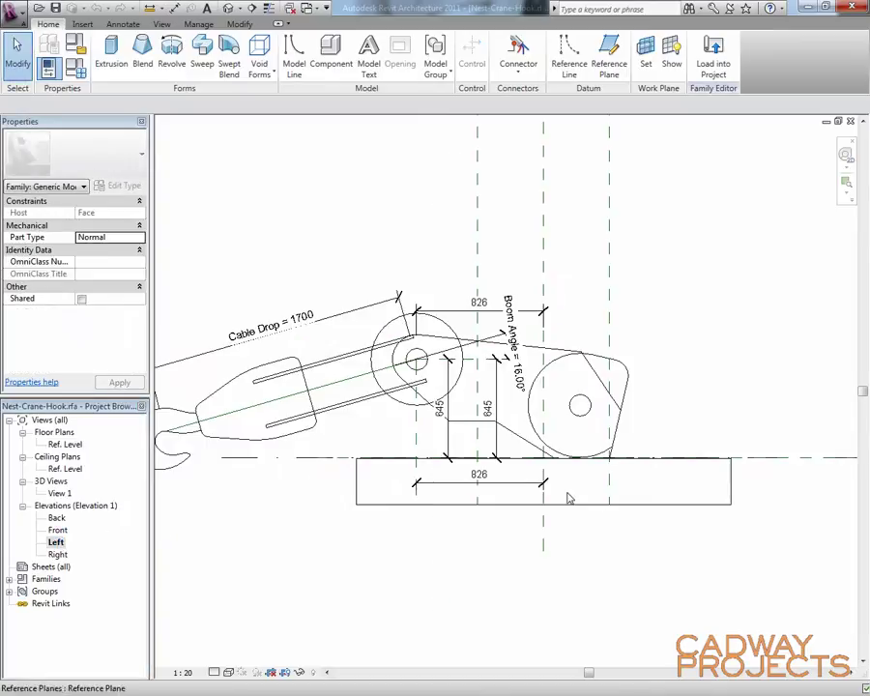
{"action": "left_click", "coordinate": [422, 410]}
{"action": "left_click", "coordinate": [466, 64]}
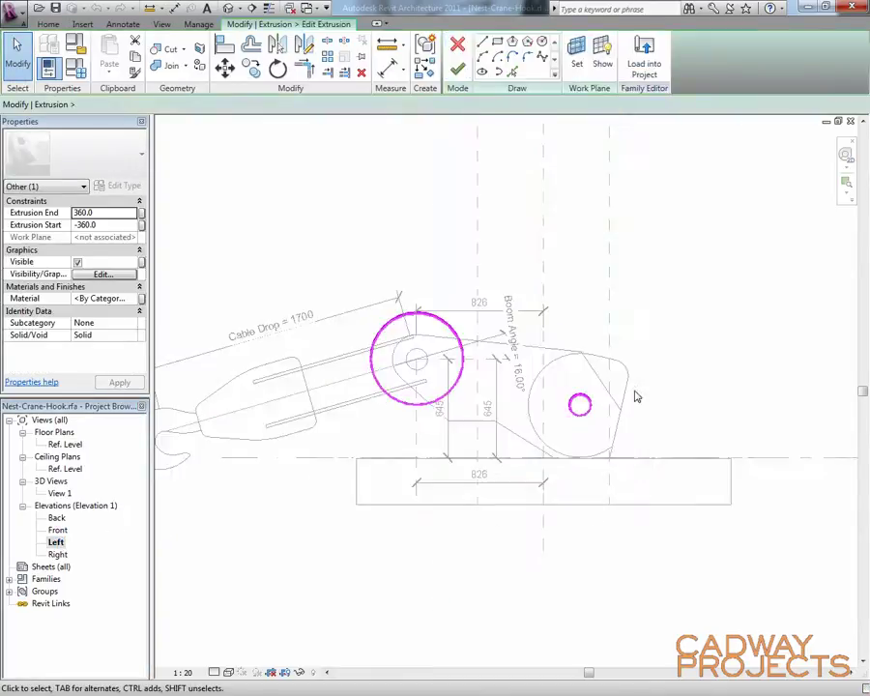
{"action": "left_click", "coordinate": [459, 66]}
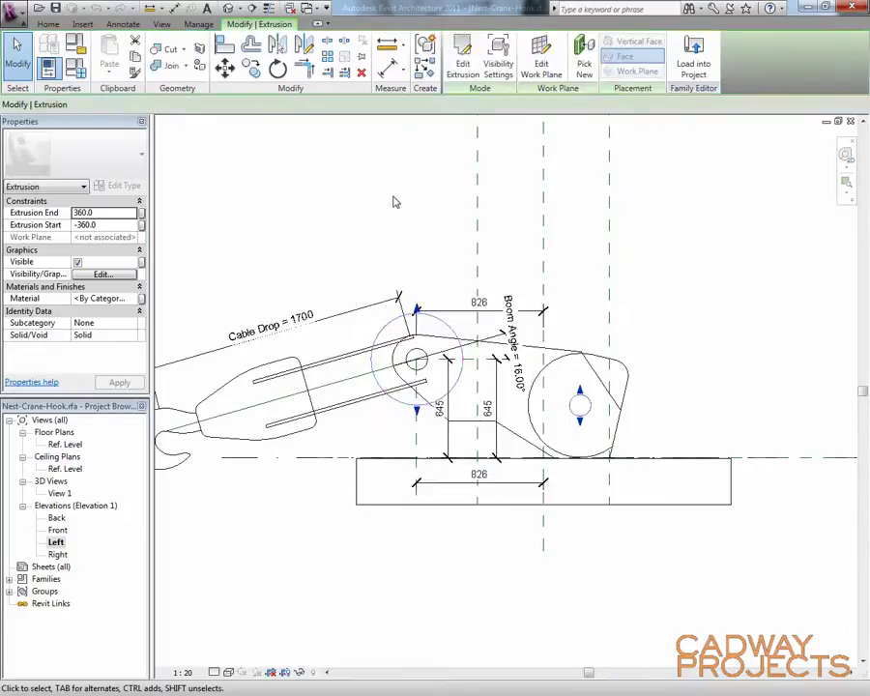
{"action": "left_click", "coordinate": [388, 195]}
{"action": "mouse_move", "coordinate": [388, 195]}
{"action": "middle_mouse_down"}
{"action": "mouse_move", "coordinate": [390, 266]}
{"action": "mouse_move", "coordinate": [443, 241]}
{"action": "middle_mouse_up"}
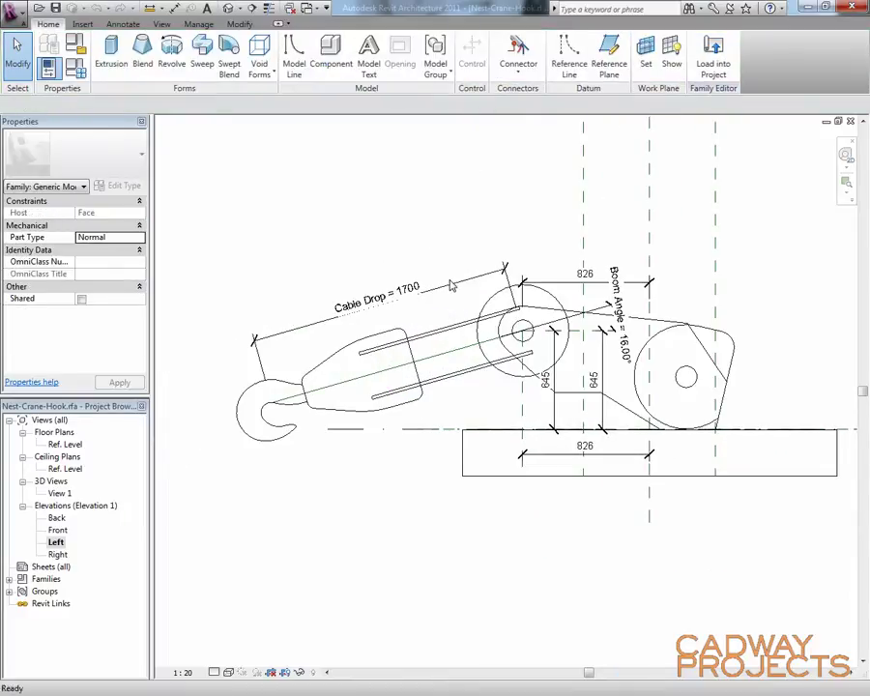
{"action": "scroll", "coordinate": [500, 402], "scroll_direction": "up", "scroll_amount": 2}
{"action": "left_click", "coordinate": [528, 411]}
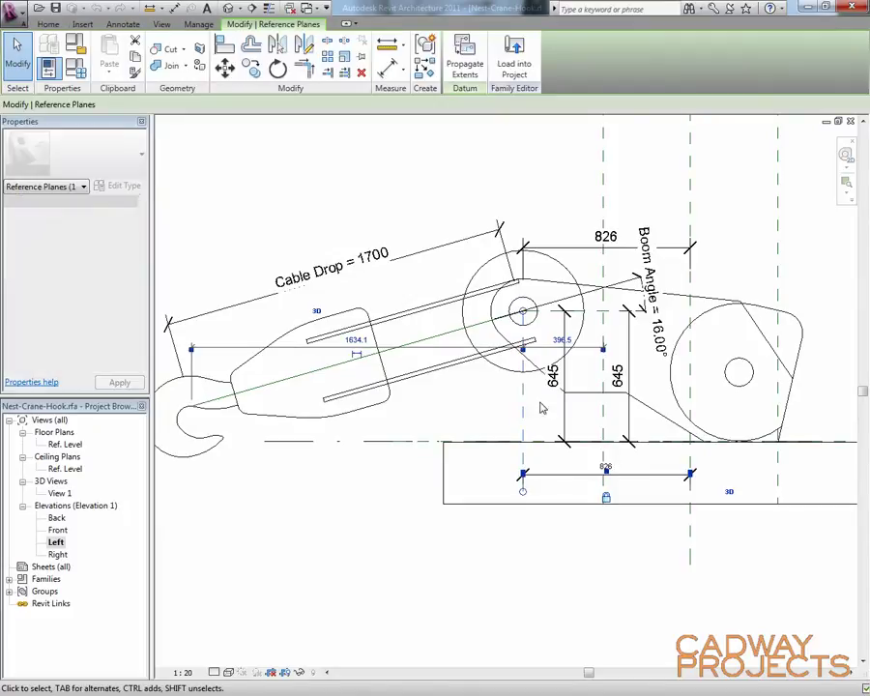
{"action": "left_click", "coordinate": [564, 386]}
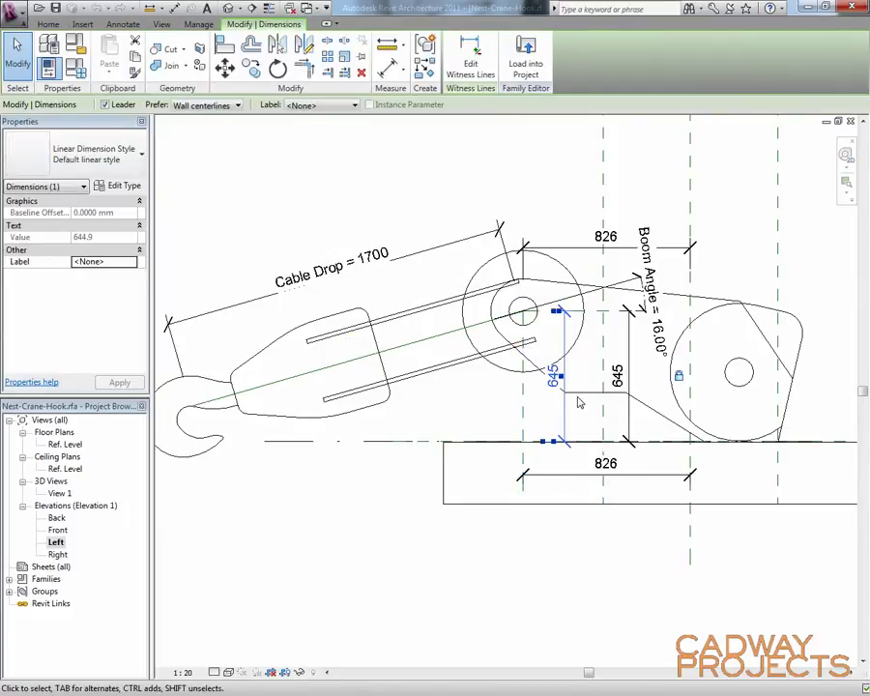
{"action": "left_click", "coordinate": [527, 426]}
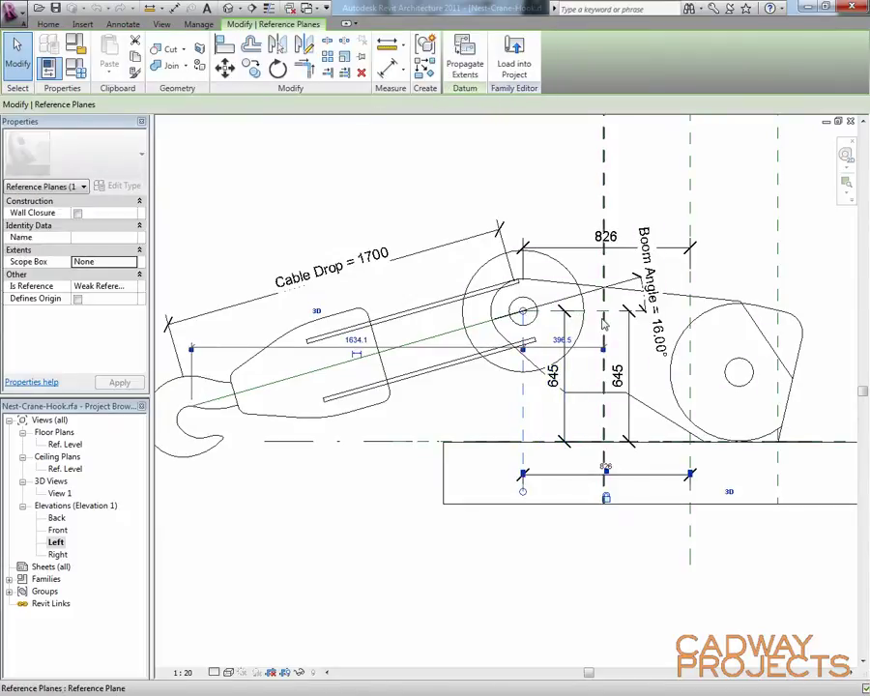
{"action": "key", "text": "Escape"}
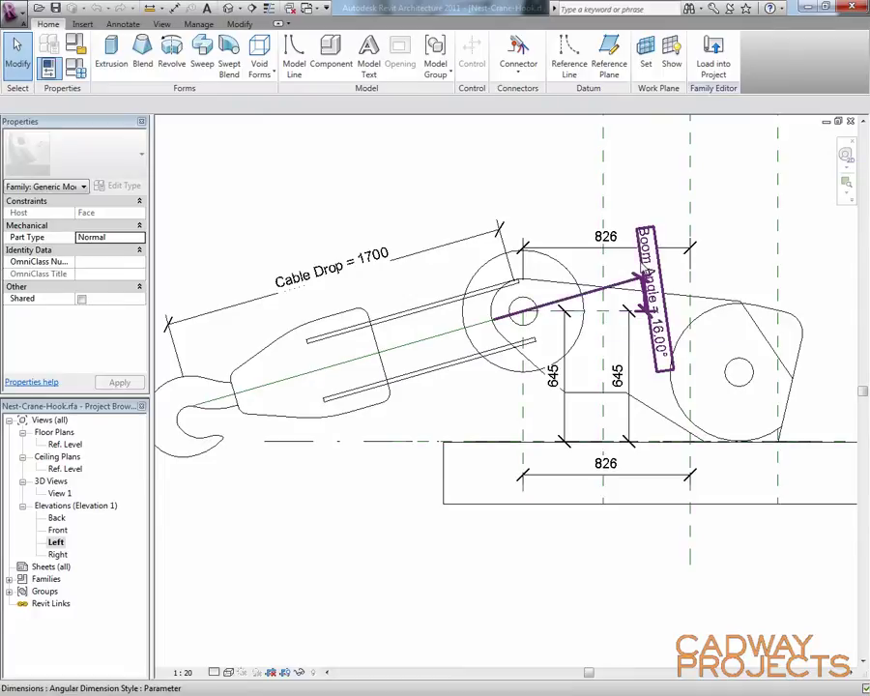
{"action": "left_click", "coordinate": [642, 278]}
{"action": "left_click", "coordinate": [631, 211]}
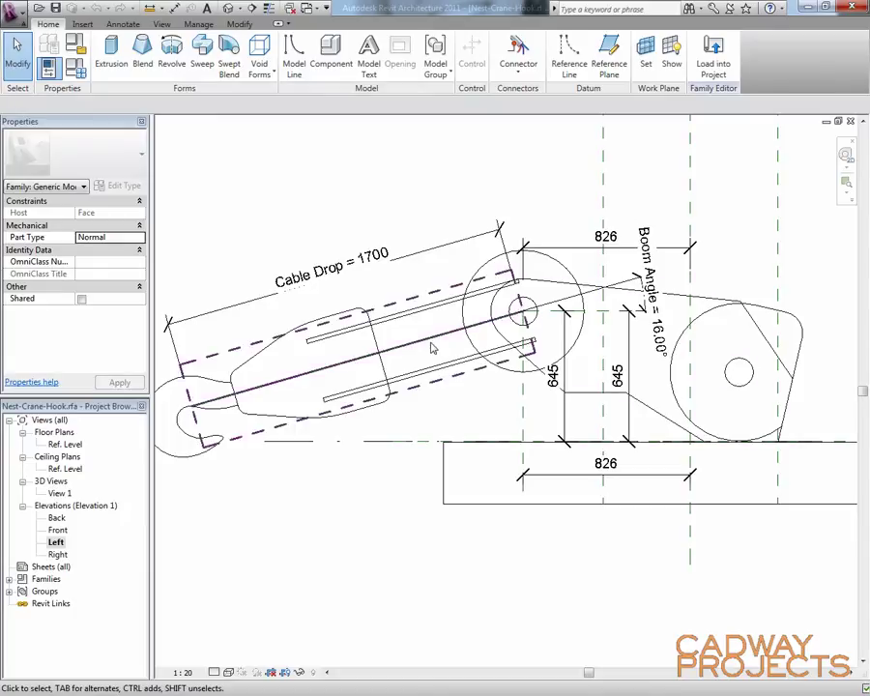
{"action": "middle_click_drag", "start_coordinate": [424, 354], "coordinate": [469, 362]}
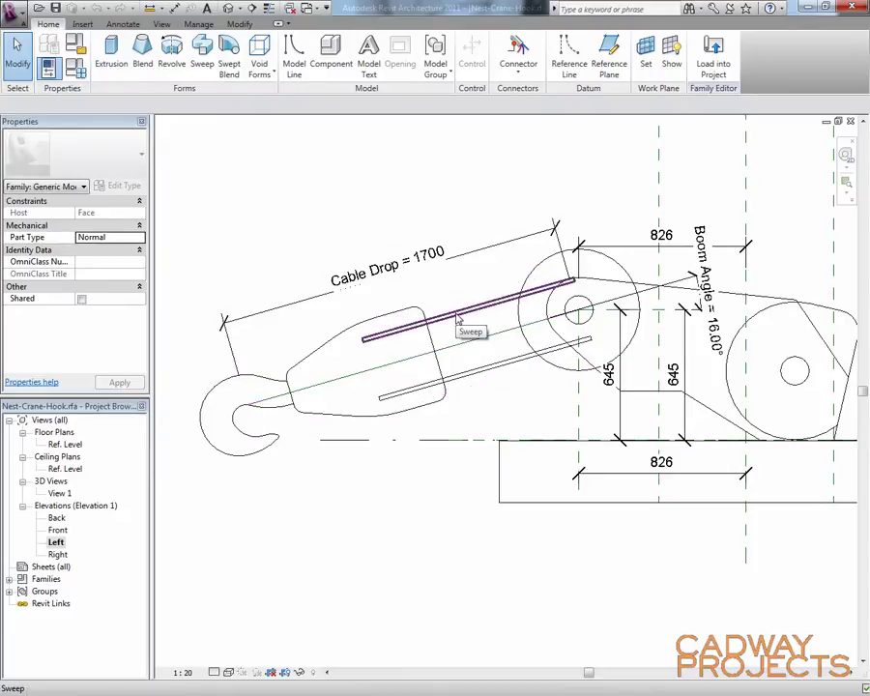
{"action": "left_click", "coordinate": [458, 319]}
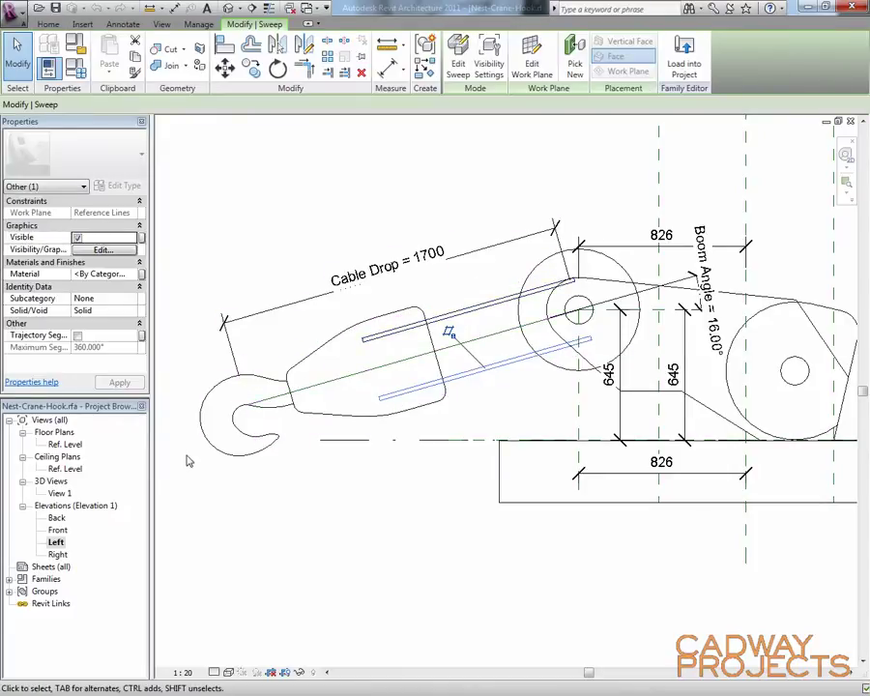
{"action": "left_click", "coordinate": [401, 384]}
{"action": "left_click", "coordinate": [458, 63]}
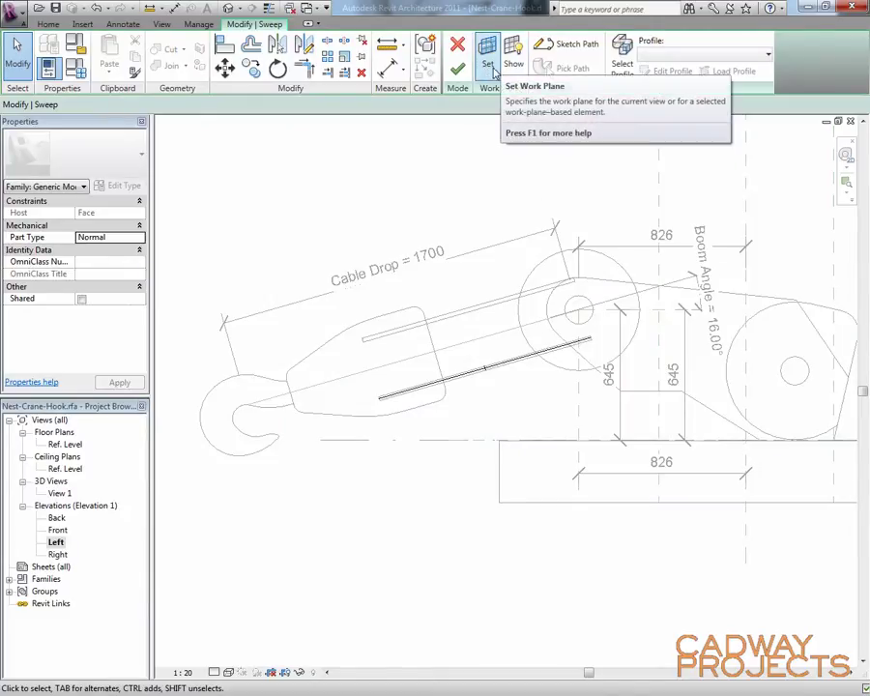
{"action": "left_click", "coordinate": [514, 71]}
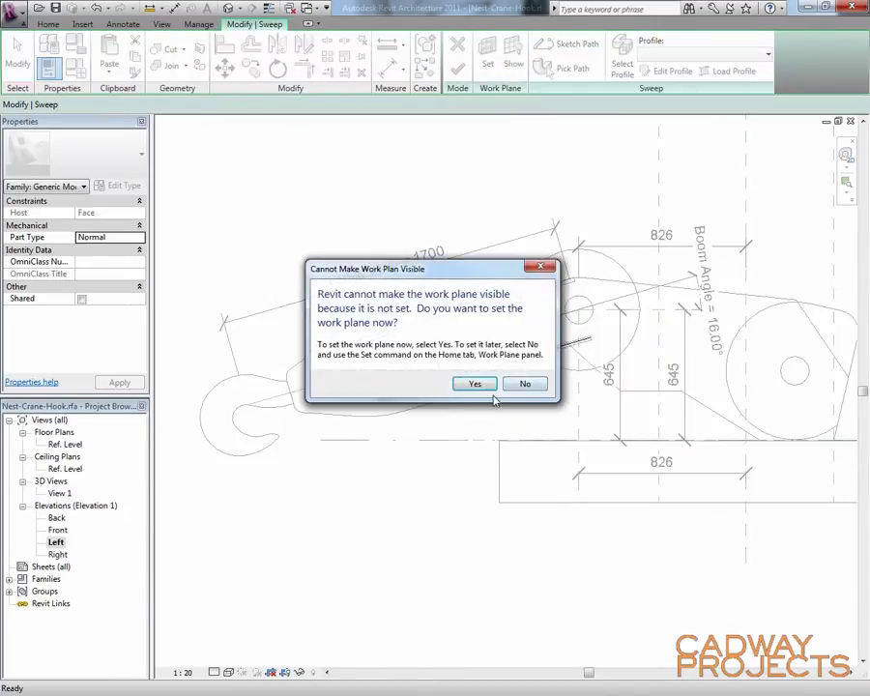
{"action": "left_click", "coordinate": [524, 382]}
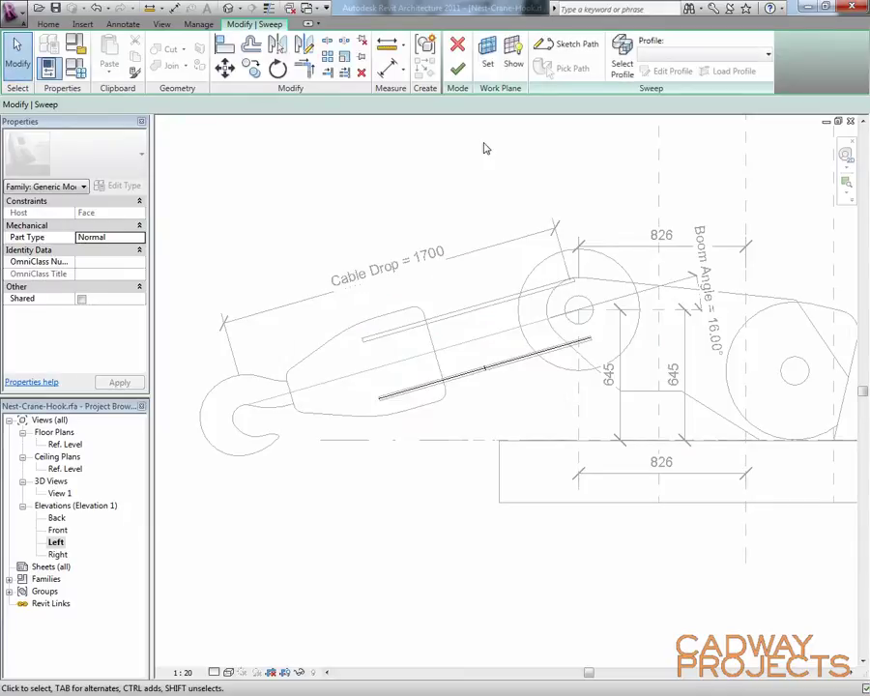
{"action": "left_click", "coordinate": [488, 60]}
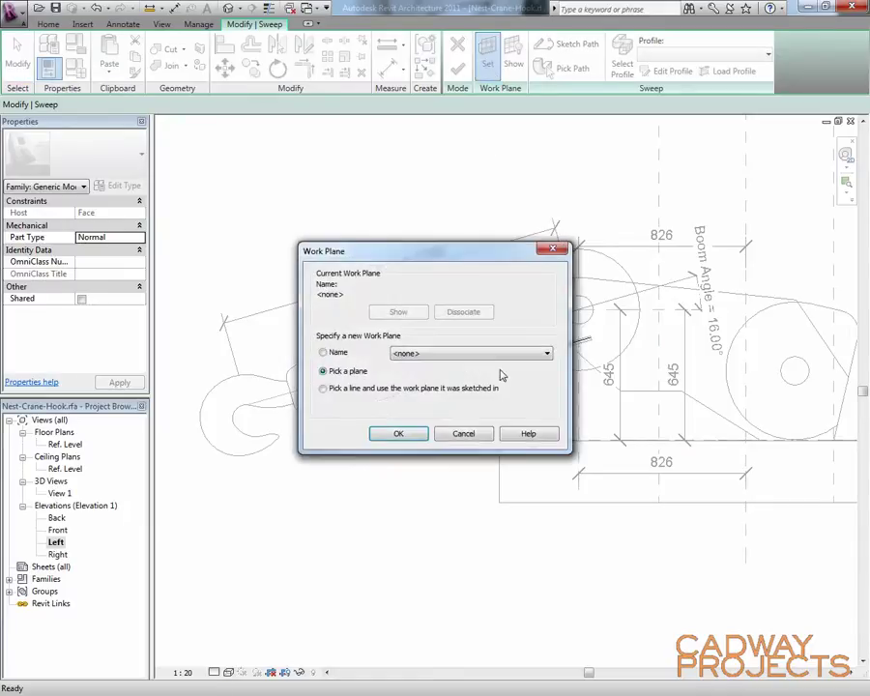
{"action": "left_click", "coordinate": [468, 433]}
{"action": "key", "text": "Escape"}
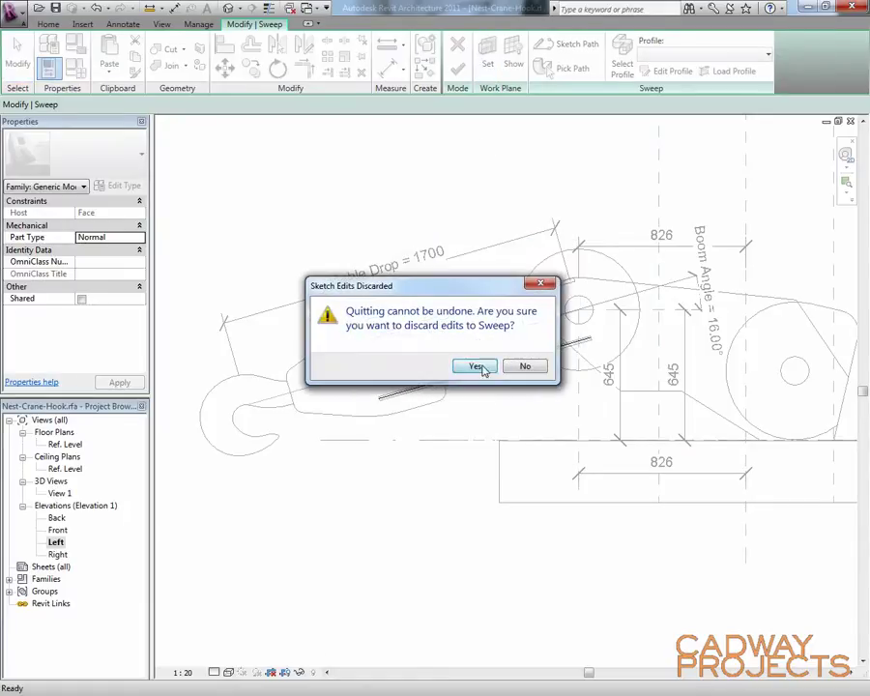
{"action": "left_click", "coordinate": [476, 366]}
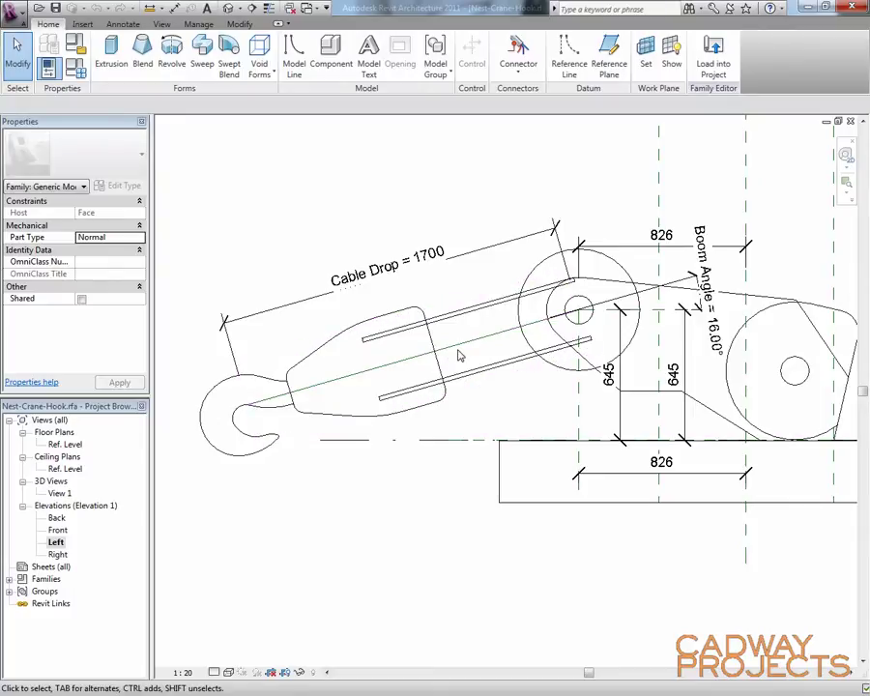
Edit the lower cable sweep's path, inspect it in 3D View 1, and finish
{"action": "left_click", "coordinate": [592, 347]}
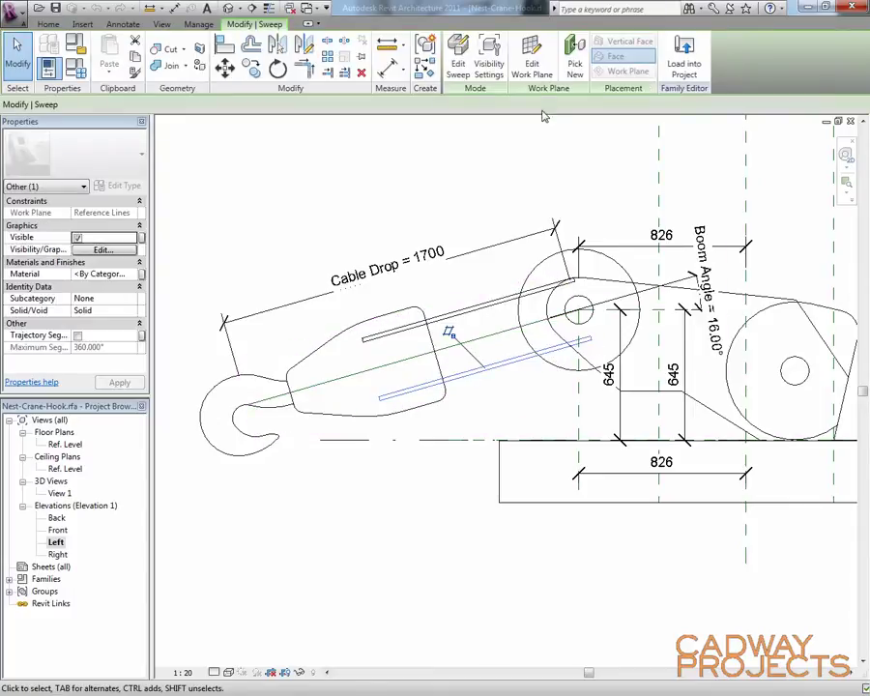
{"action": "left_click", "coordinate": [462, 60]}
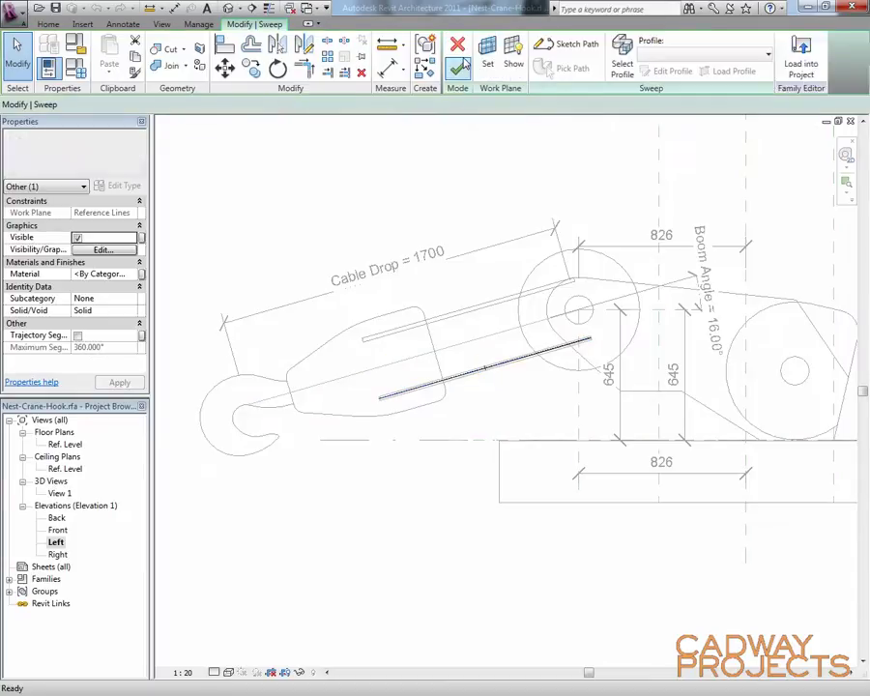
{"action": "left_click", "coordinate": [569, 44]}
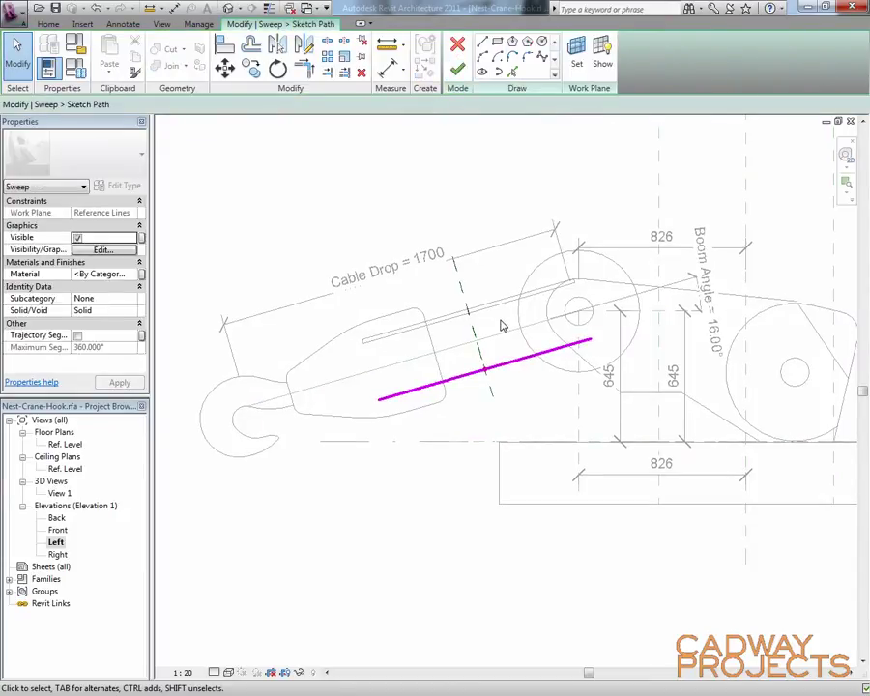
{"action": "double_click", "coordinate": [59, 493]}
{"action": "middle_click_drag", "start_coordinate": [393, 476], "coordinate": [435, 493], "text": "shift"}
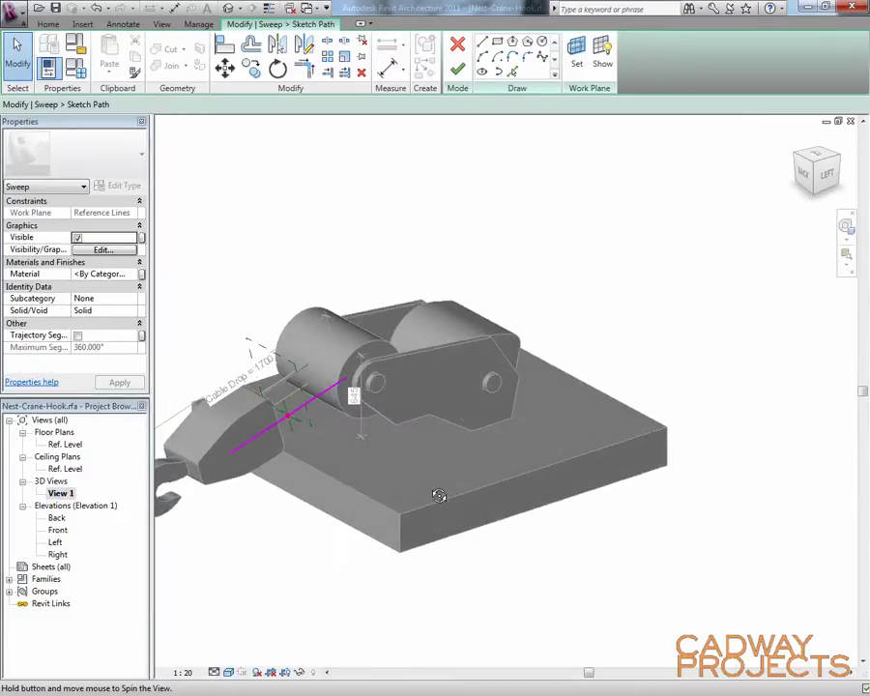
{"action": "scroll", "coordinate": [435, 489], "scroll_direction": "up", "scroll_amount": 6}
{"action": "scroll", "coordinate": [538, 470], "scroll_direction": "down", "scroll_amount": 3}
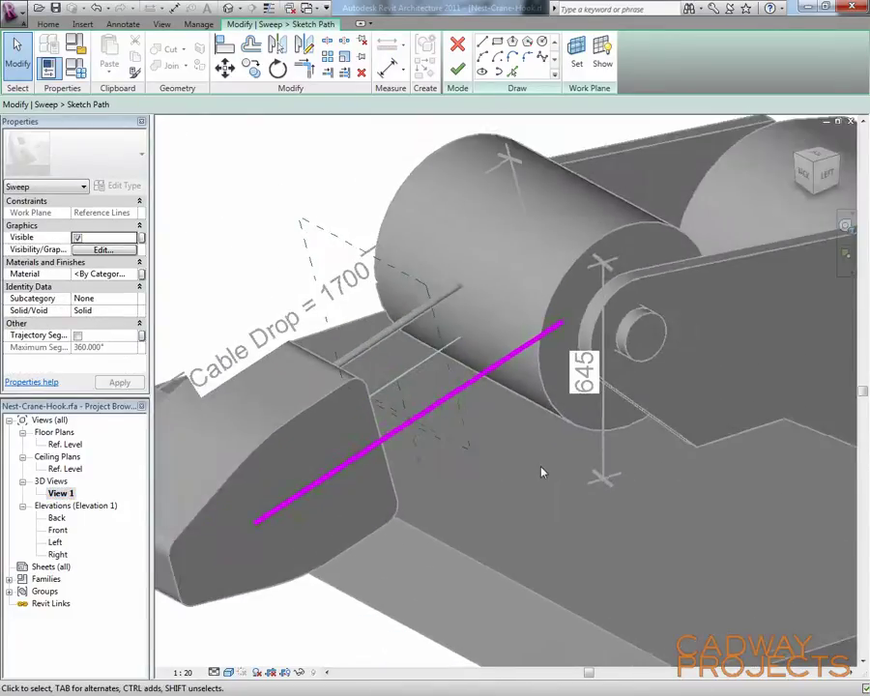
{"action": "mouse_move", "coordinate": [538, 470]}
{"action": "middle_mouse_down", "text": "shift"}
{"action": "mouse_move", "coordinate": [500, 460]}
{"action": "mouse_move", "coordinate": [445, 386]}
{"action": "mouse_move", "coordinate": [470, 428]}
{"action": "mouse_move", "coordinate": [524, 463]}
{"action": "middle_mouse_up", "text": "shift"}
{"action": "left_click", "coordinate": [458, 69]}
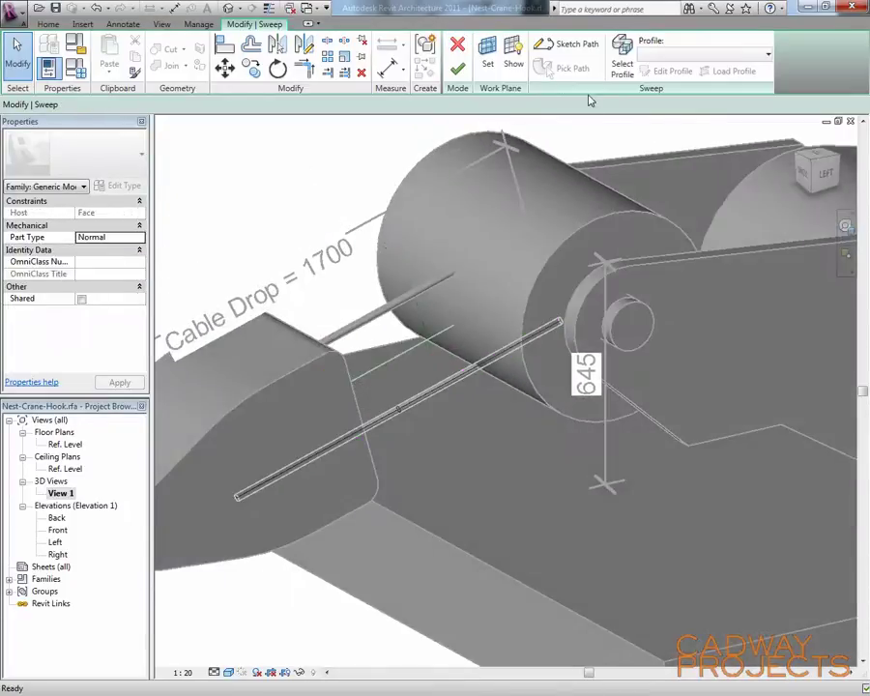
Open the sweep profile, leave it unchanged, and finish the sweep
{"action": "left_click", "coordinate": [623, 60]}
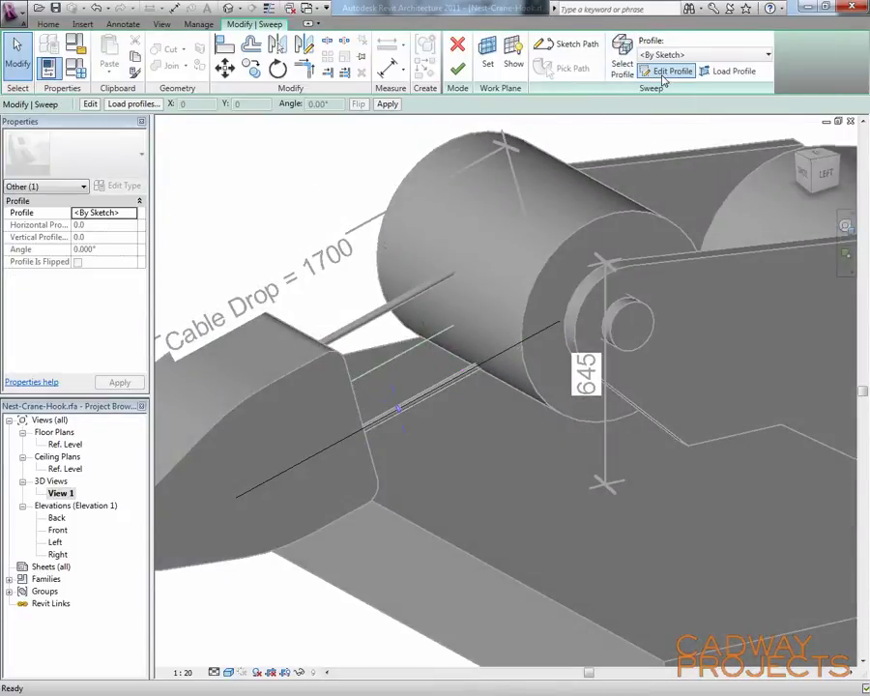
{"action": "left_click", "coordinate": [669, 71]}
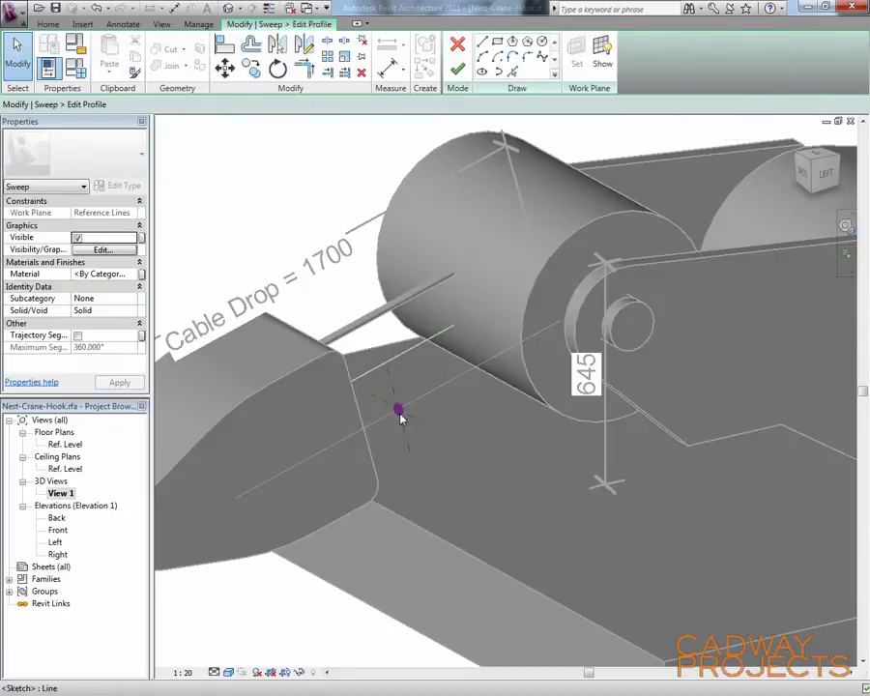
{"action": "left_click", "coordinate": [458, 45]}
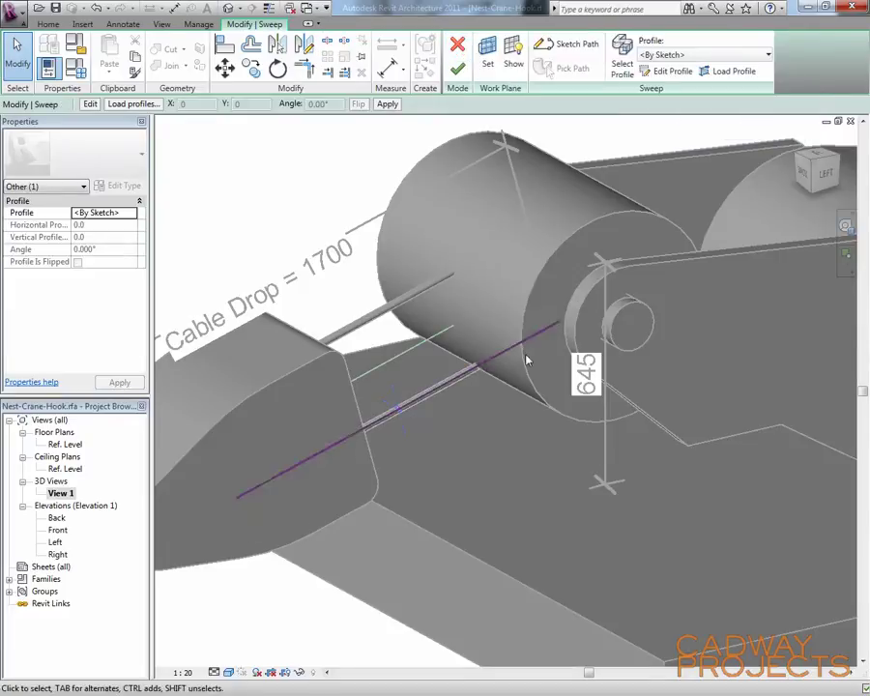
{"action": "left_click", "coordinate": [457, 68]}
{"action": "scroll", "coordinate": [425, 230], "scroll_direction": "down", "scroll_amount": 2}
{"action": "left_click", "coordinate": [425, 229]}
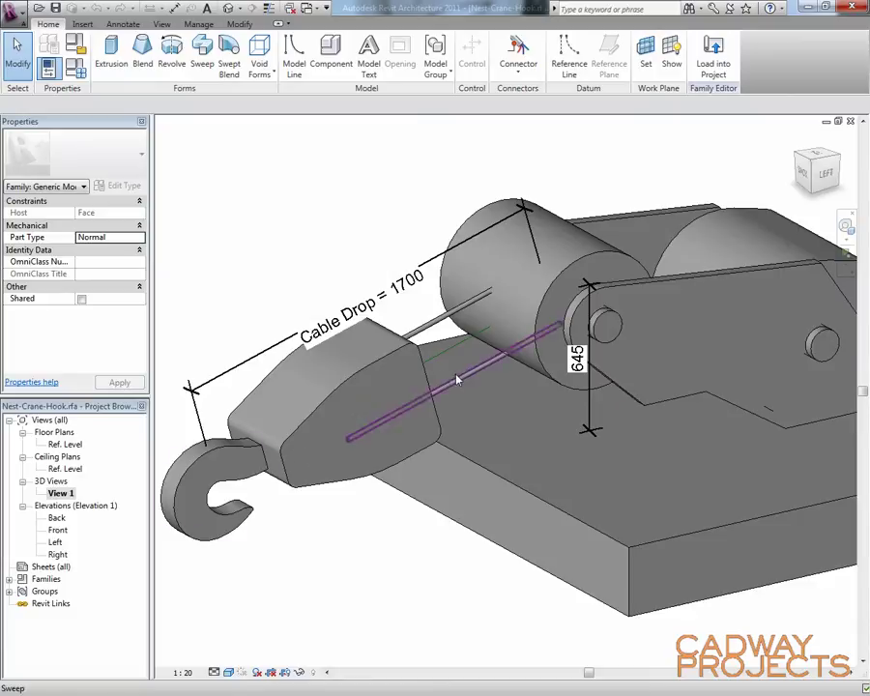
Reopen the lower cable sweep and view its work plane without changing it
{"action": "left_click", "coordinate": [443, 320]}
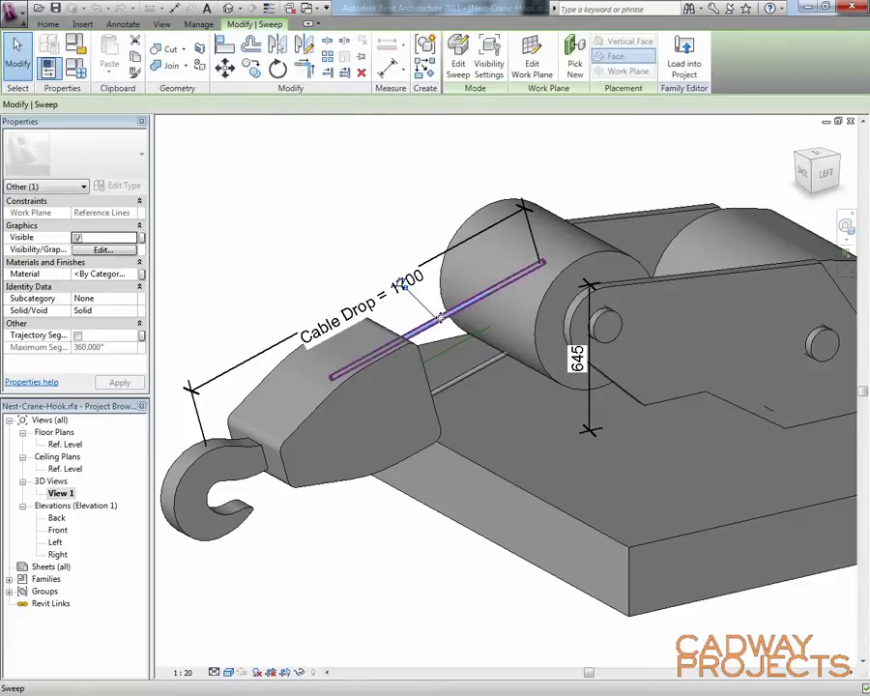
{"action": "left_click", "coordinate": [456, 62]}
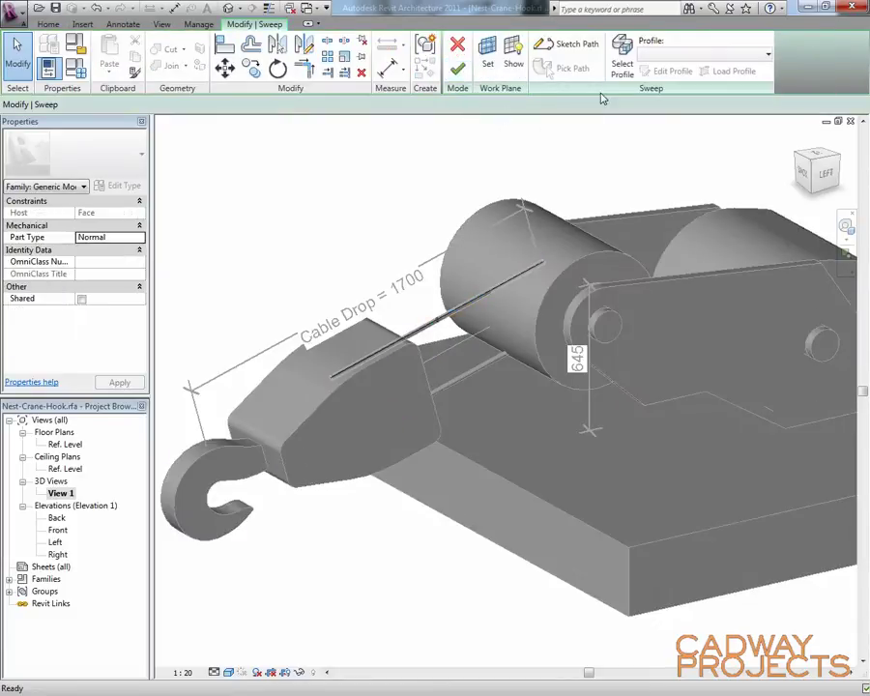
{"action": "left_click", "coordinate": [517, 60]}
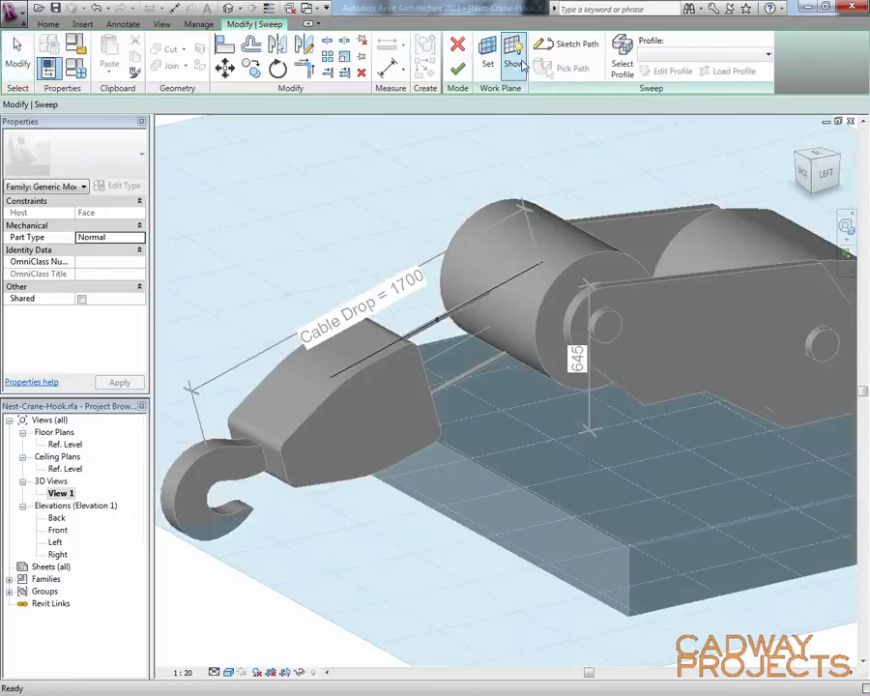
{"action": "scroll", "coordinate": [440, 309], "scroll_direction": "down", "scroll_amount": 3}
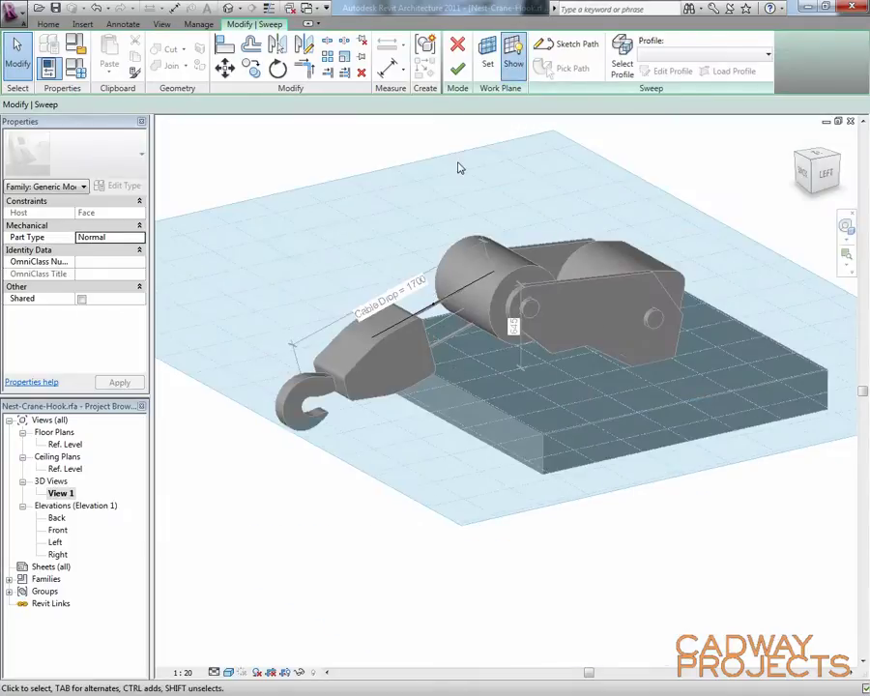
{"action": "left_click", "coordinate": [487, 53]}
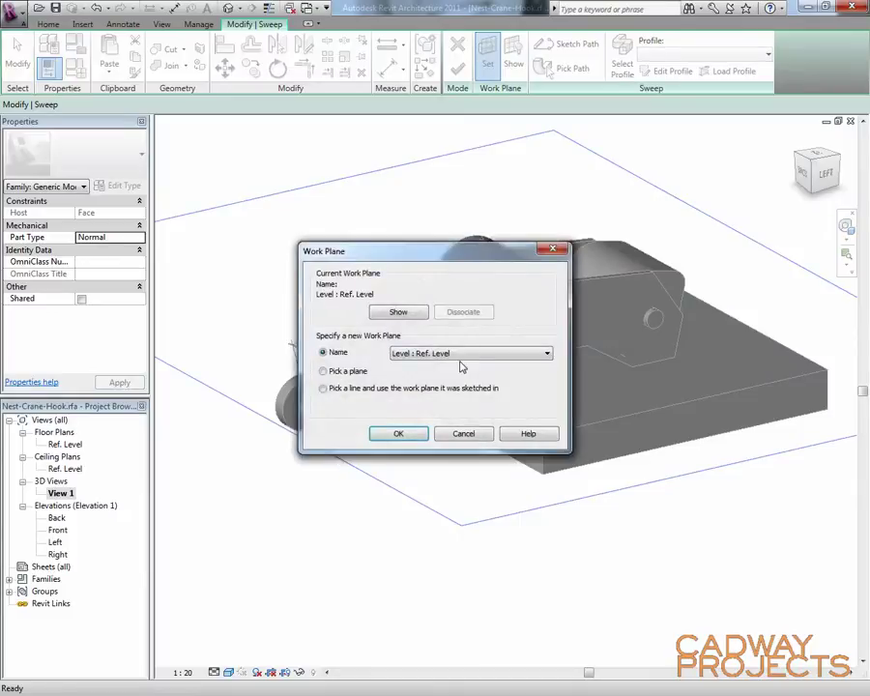
{"action": "left_click", "coordinate": [463, 433]}
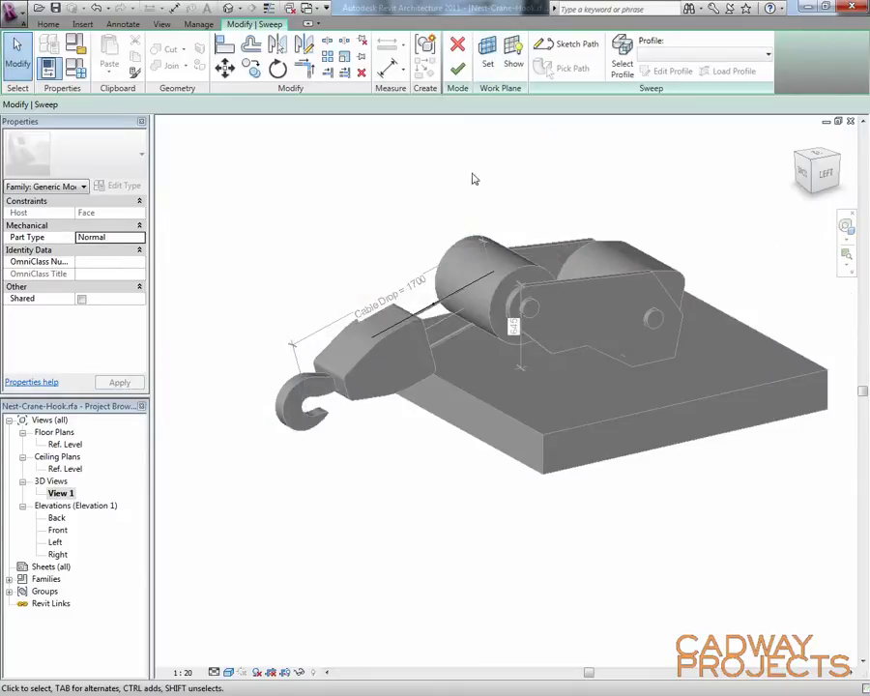
Inspect the sweep profile in thin lines (TL), then leave it unchanged
{"action": "left_click", "coordinate": [624, 67]}
{"action": "left_click", "coordinate": [667, 71]}
{"action": "mouse_move", "coordinate": [464, 343]}
{"action": "middle_mouse_down", "text": "shift"}
{"action": "mouse_move", "coordinate": [470, 348]}
{"action": "mouse_move", "coordinate": [454, 350]}
{"action": "mouse_move", "coordinate": [473, 359]}
{"action": "middle_mouse_up", "text": "shift"}
{"action": "scroll", "coordinate": [426, 301], "scroll_direction": "up", "scroll_amount": 6}
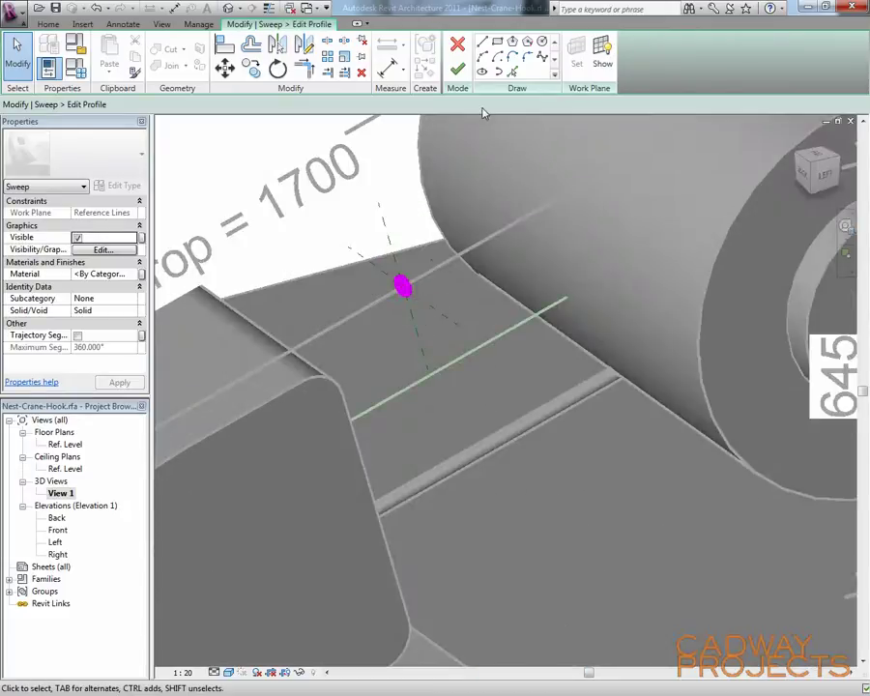
{"action": "key", "text": "t"}
{"action": "key", "text": "l"}
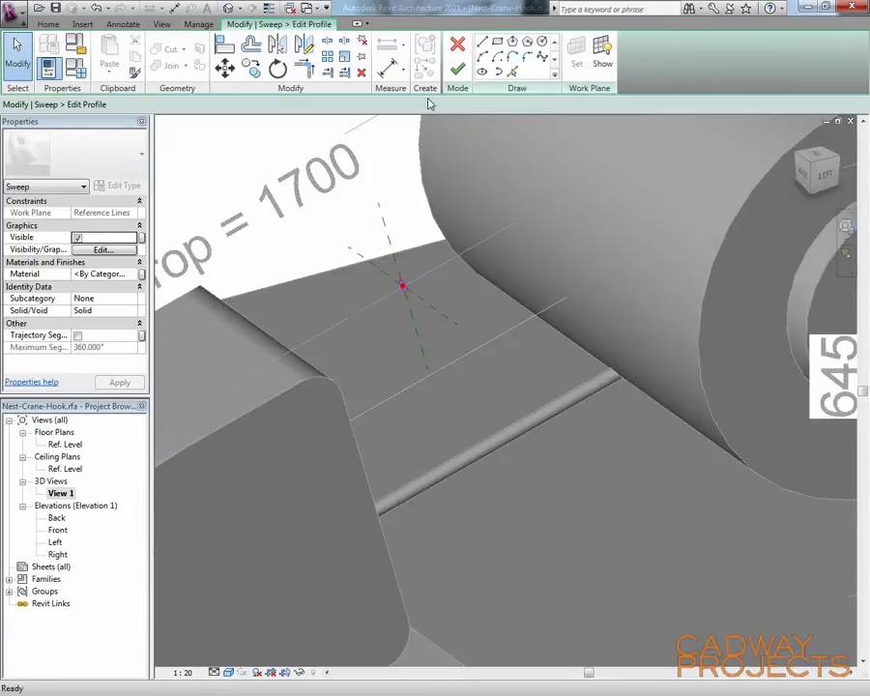
{"action": "middle_click_drag", "start_coordinate": [448, 271], "coordinate": [483, 257], "text": "shift"}
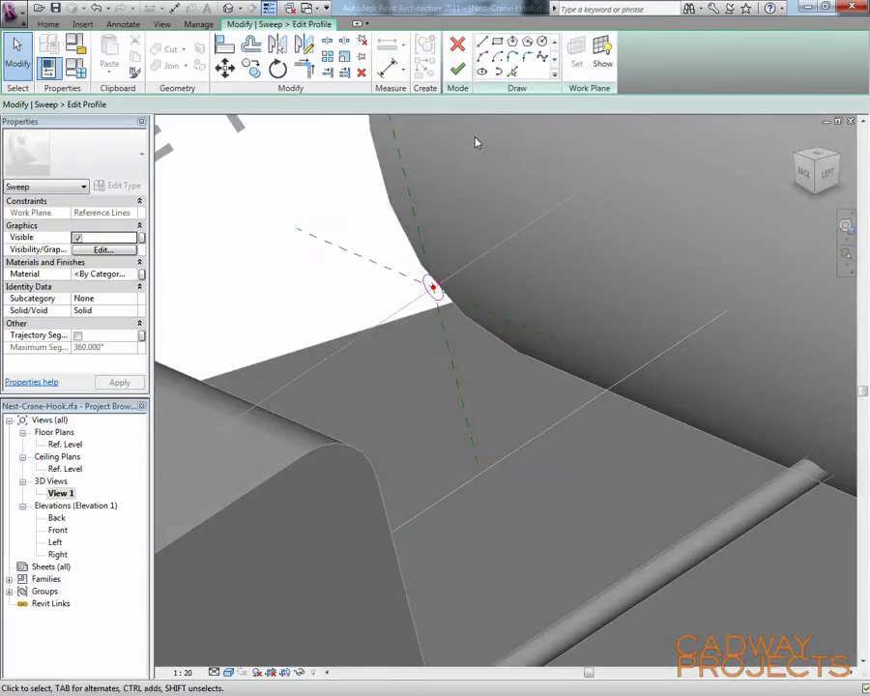
{"action": "left_click", "coordinate": [458, 46]}
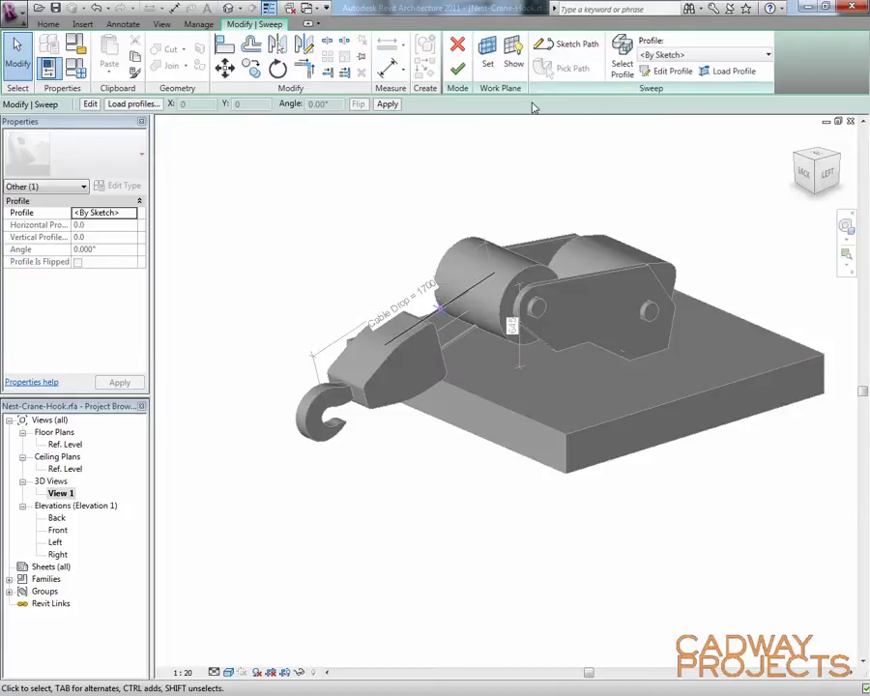
{"action": "left_click", "coordinate": [633, 165]}
Open the sweep's path sketch and review its work plane settings without changes
{"action": "left_click", "coordinate": [577, 44]}
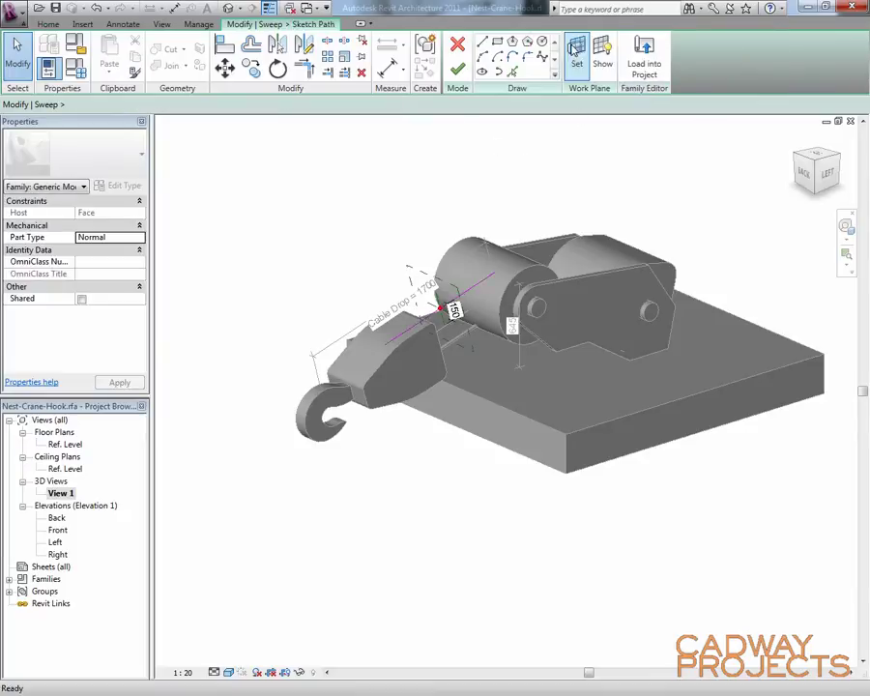
{"action": "left_click", "coordinate": [577, 58]}
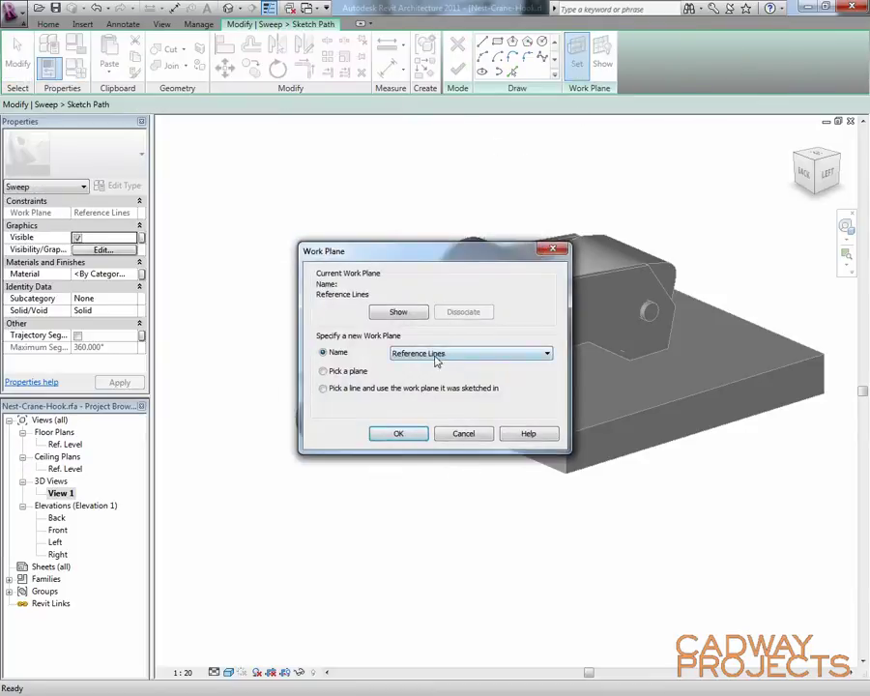
{"action": "left_click", "coordinate": [464, 434]}
{"action": "middle_click_drag", "start_coordinate": [429, 439], "coordinate": [422, 400], "text": "shift"}
{"action": "scroll", "coordinate": [421, 300], "scroll_direction": "up", "scroll_amount": 4}
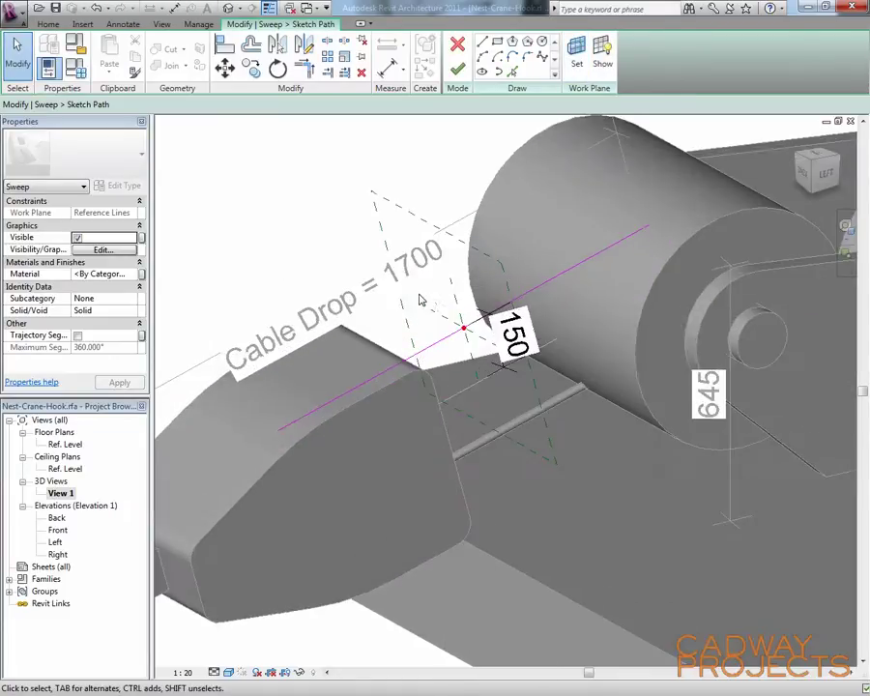
Check the path's 150 offset dimension in the Left elevation
{"action": "double_click", "coordinate": [56, 543]}
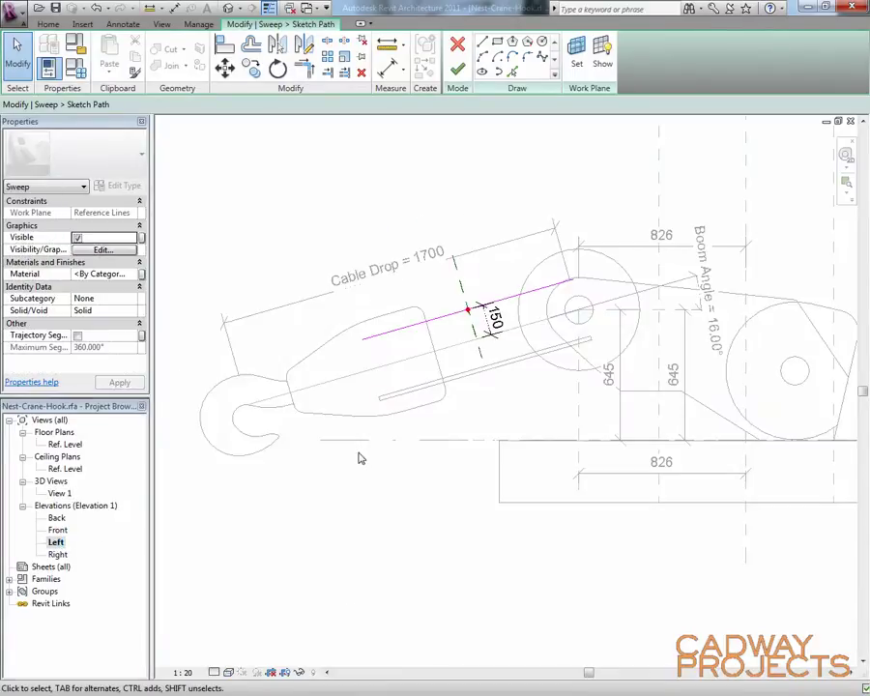
{"action": "left_click", "coordinate": [493, 319]}
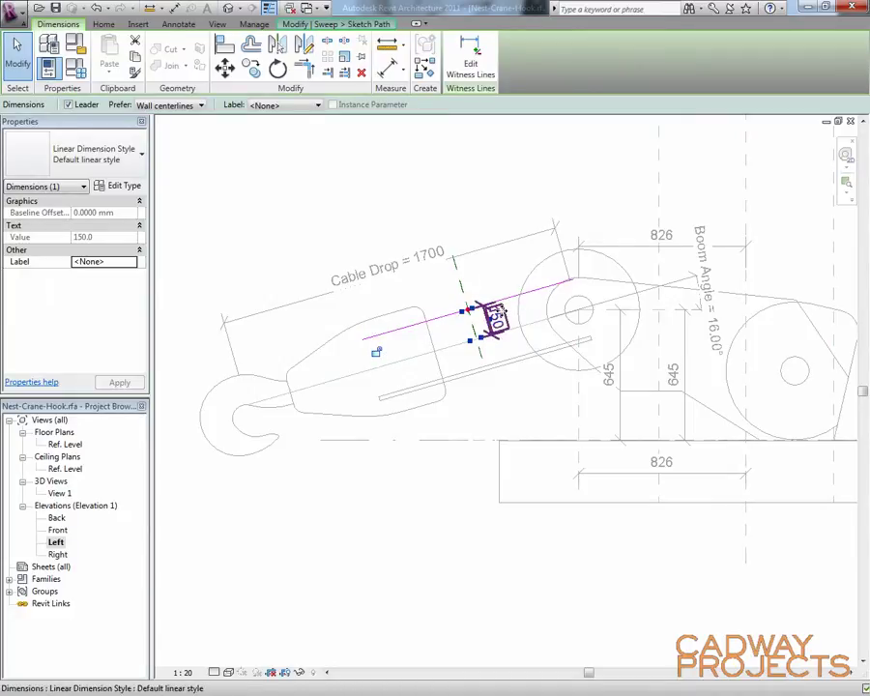
{"action": "left_click", "coordinate": [322, 226]}
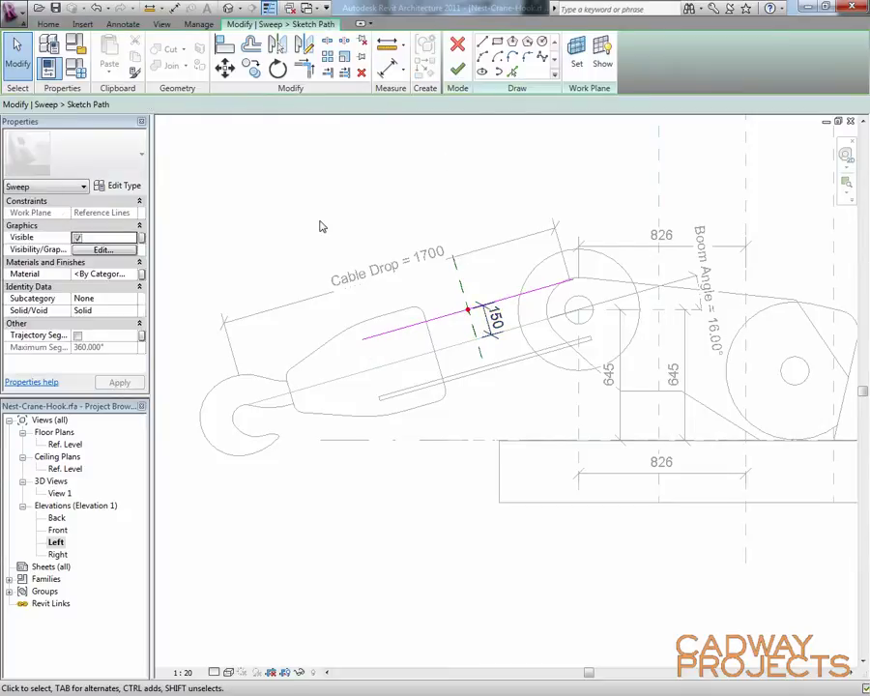
Finish the path, then cancel the sweep edit and discard its changes
{"action": "left_click", "coordinate": [457, 69]}
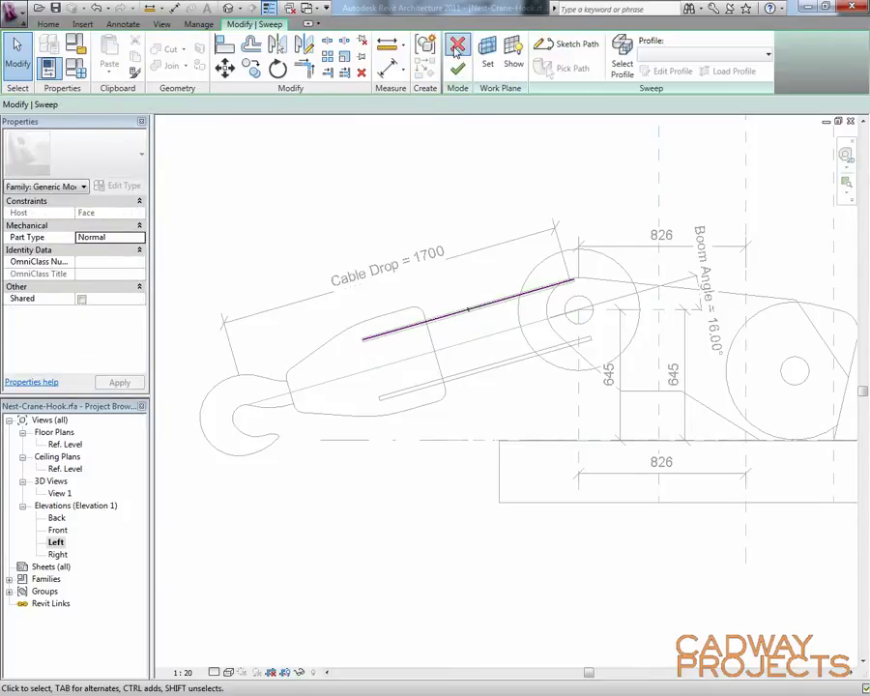
{"action": "left_click", "coordinate": [457, 44]}
{"action": "left_click", "coordinate": [474, 366]}
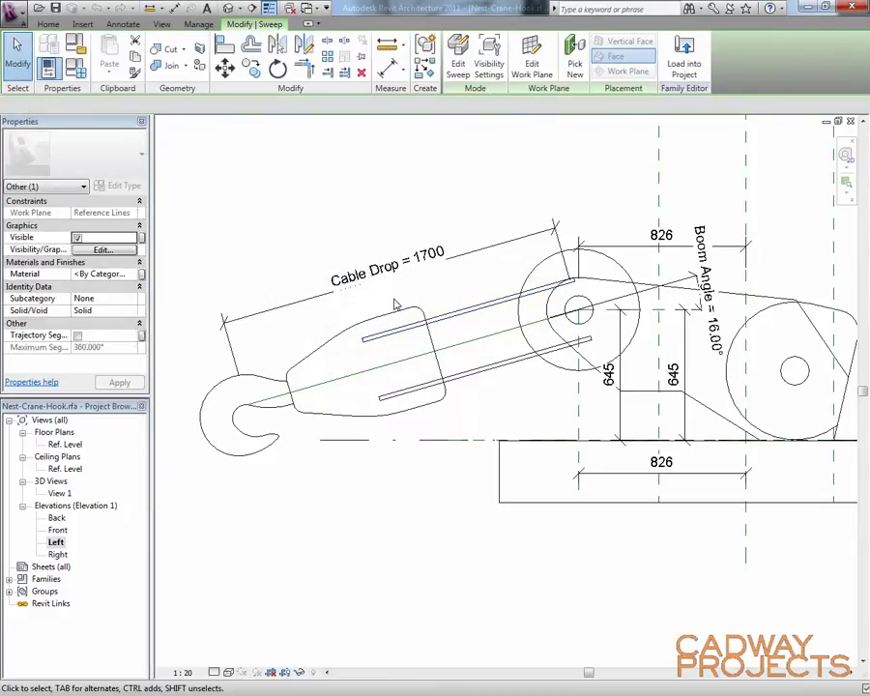
Reopen and finish the hook body extrusion's sketch unchanged
{"action": "left_click", "coordinate": [405, 305]}
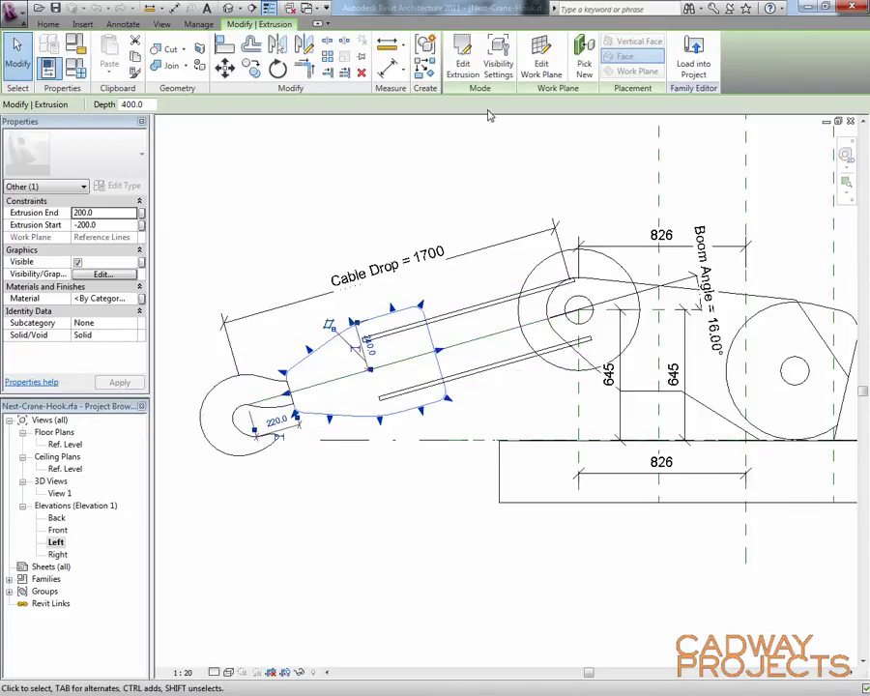
{"action": "left_click", "coordinate": [464, 75]}
{"action": "middle_click_drag", "start_coordinate": [305, 344], "coordinate": [309, 363]}
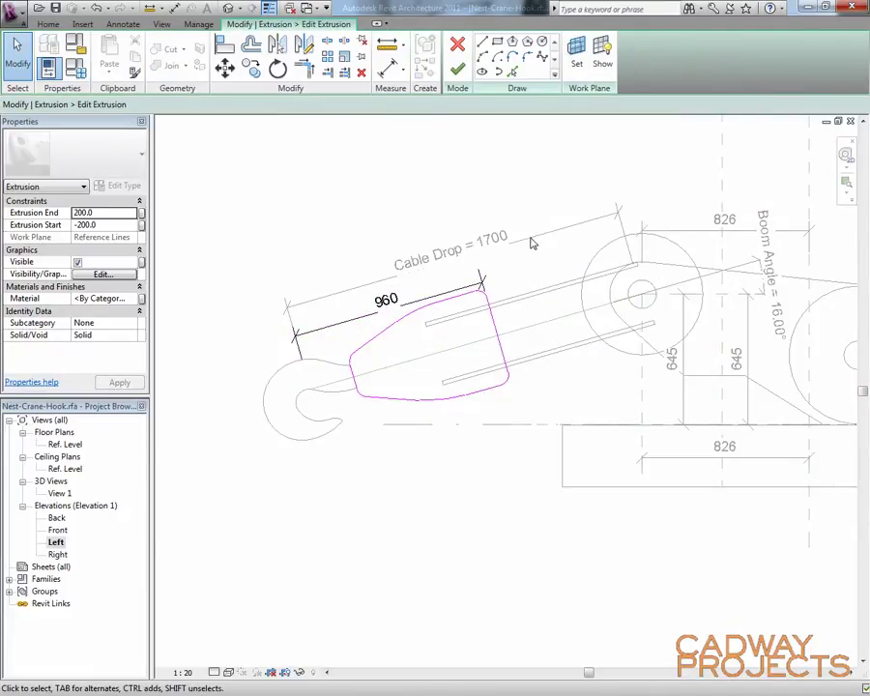
{"action": "left_click", "coordinate": [457, 70]}
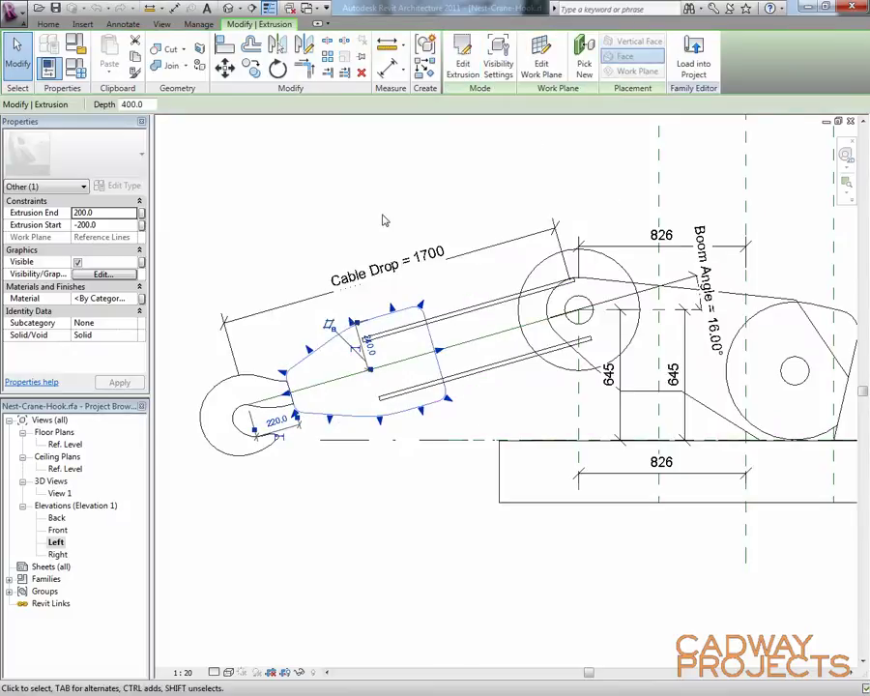
{"action": "left_click", "coordinate": [383, 218]}
Review the hook extrusion sketch, cancel it, and frame the whole assembly
{"action": "left_click", "coordinate": [256, 388]}
{"action": "left_click", "coordinate": [466, 60]}
{"action": "mouse_move", "coordinate": [290, 238]}
{"action": "middle_mouse_down"}
{"action": "mouse_move", "coordinate": [363, 233]}
{"action": "mouse_move", "coordinate": [394, 219]}
{"action": "middle_mouse_up"}
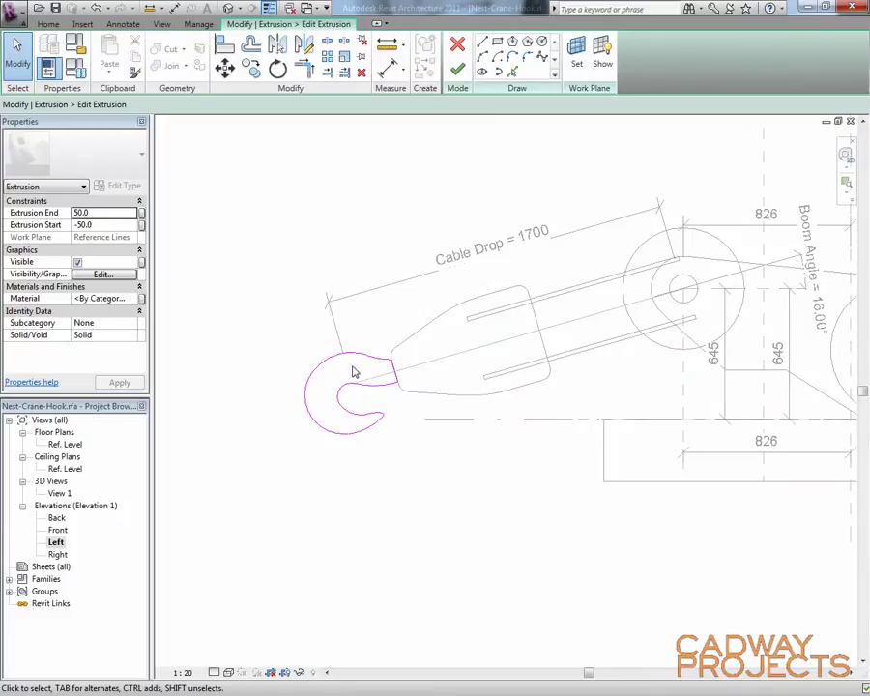
{"action": "left_click", "coordinate": [458, 48]}
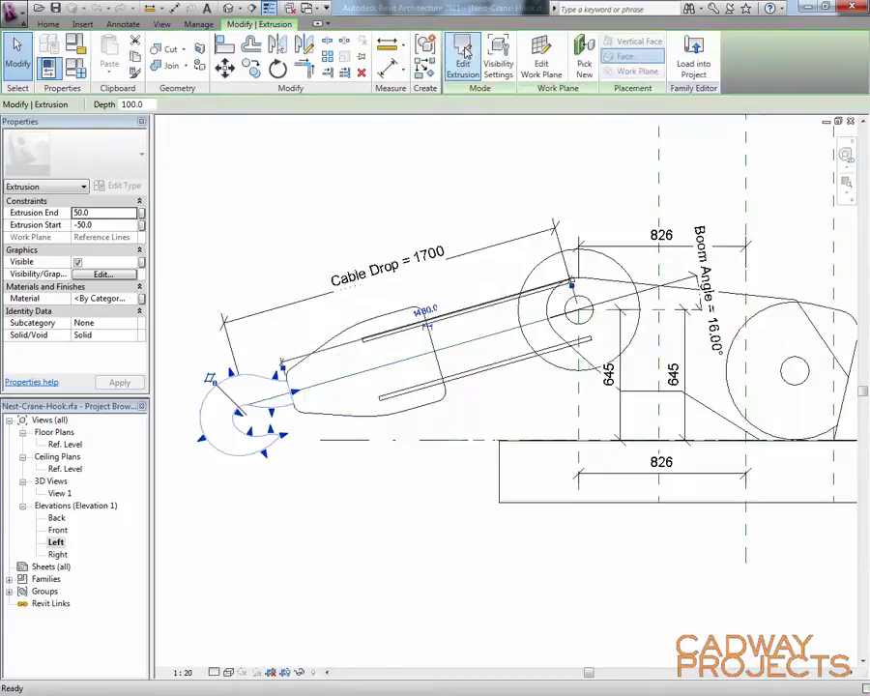
{"action": "left_click", "coordinate": [404, 217]}
{"action": "middle_click_drag", "start_coordinate": [330, 391], "coordinate": [465, 364]}
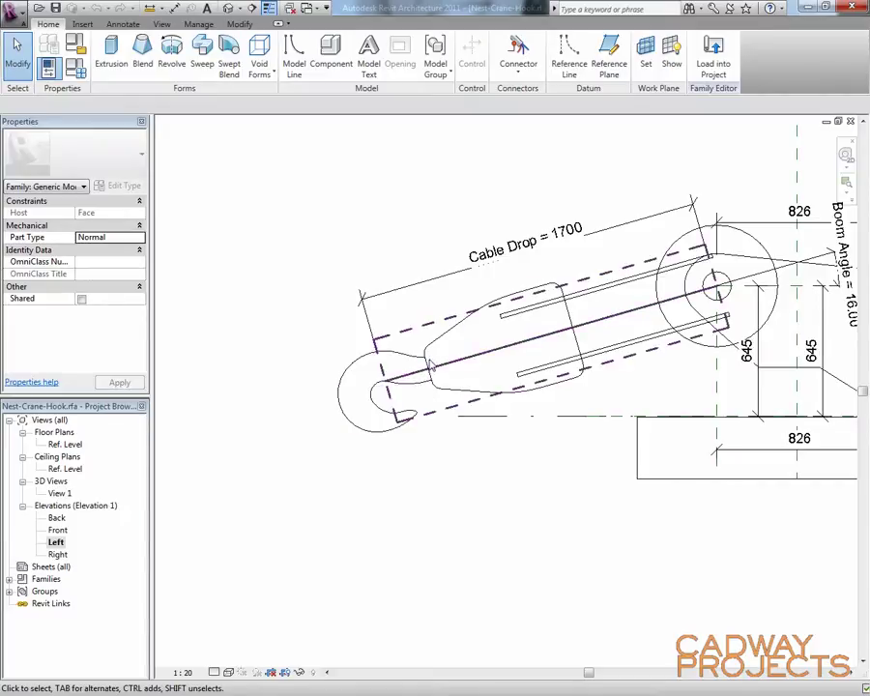
{"action": "middle_click_drag", "start_coordinate": [423, 366], "coordinate": [369, 402]}
{"action": "scroll", "coordinate": [334, 410], "scroll_direction": "down", "scroll_amount": 3}
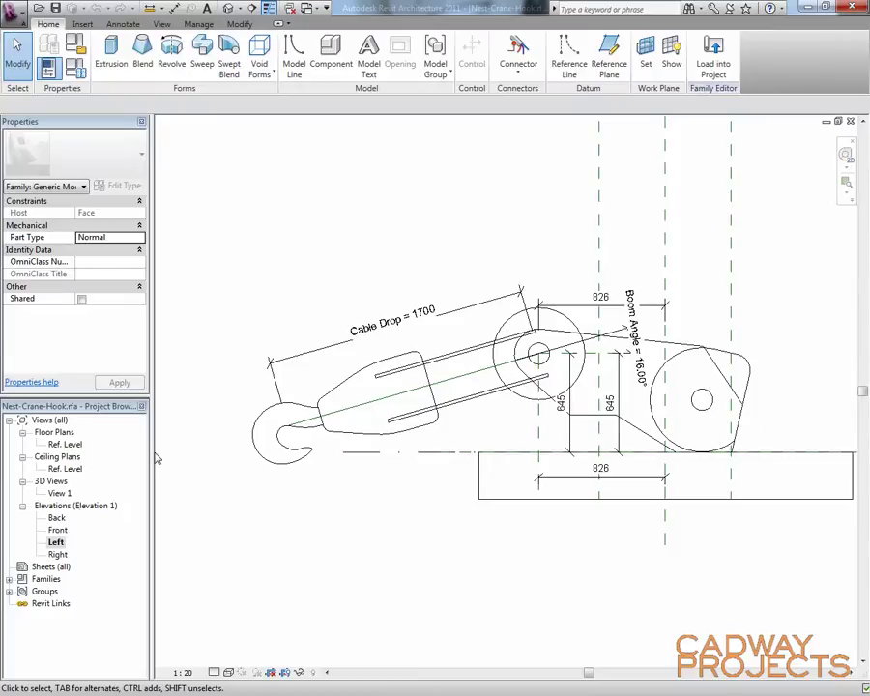
Open 3D View 1 and orbit around the crane hook
{"action": "double_click", "coordinate": [60, 495]}
{"action": "scroll", "coordinate": [435, 440], "scroll_direction": "down", "scroll_amount": 5}
{"action": "middle_click_drag", "start_coordinate": [546, 465], "coordinate": [510, 489], "text": "shift"}
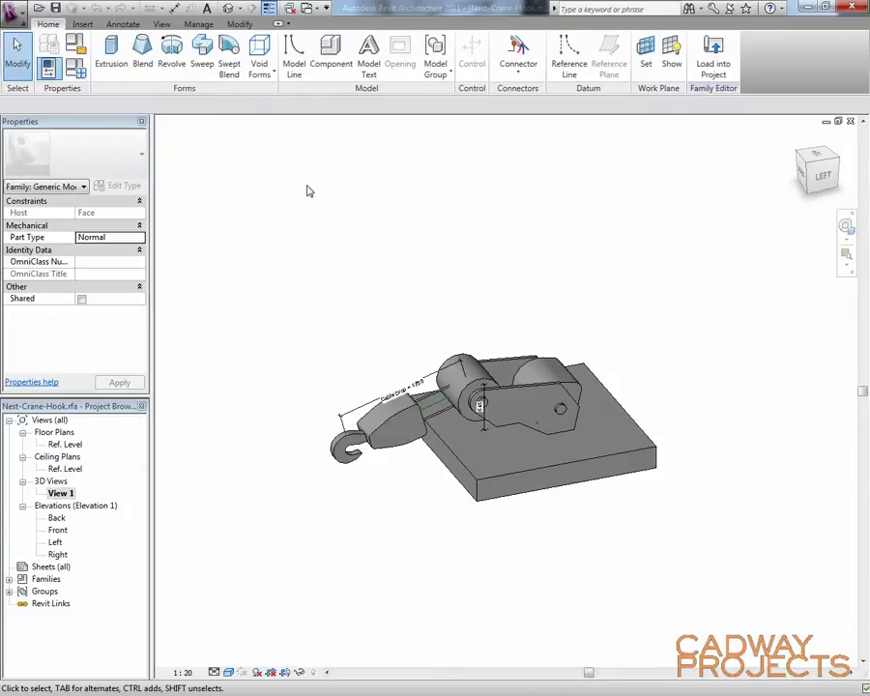
Confirm in Family Types that Cable Drop is 1700.0 and Boom Angle 16.000°
{"action": "left_click", "coordinate": [75, 68]}
{"action": "left_click_drag", "start_coordinate": [270, 196], "coordinate": [439, 137]}
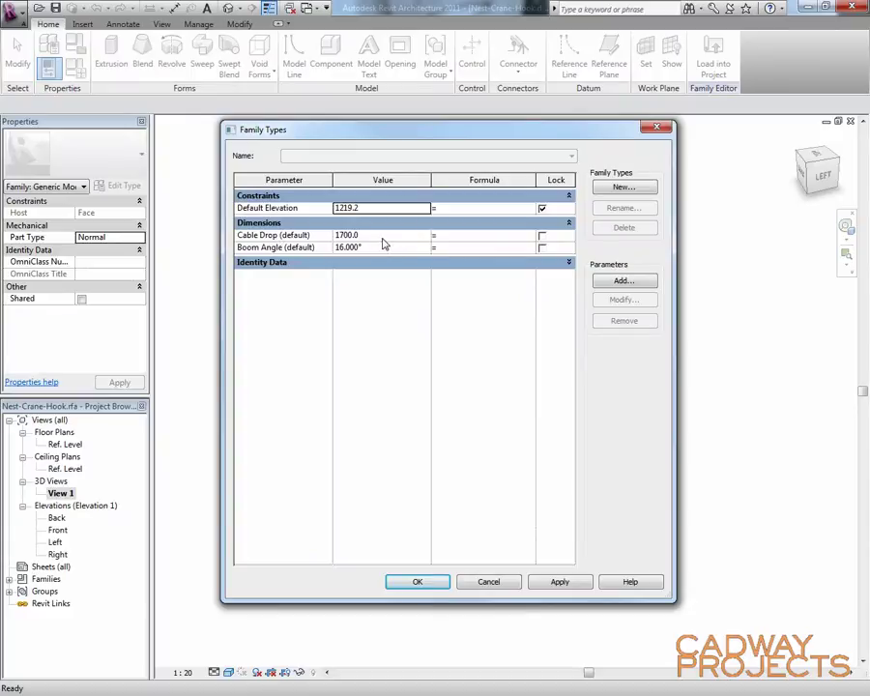
{"action": "left_click", "coordinate": [263, 237]}
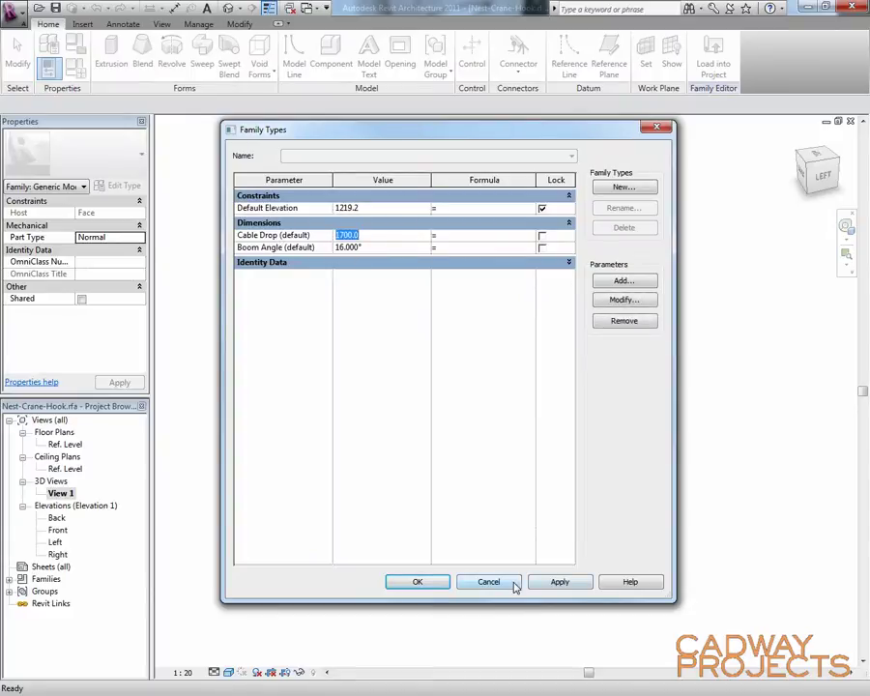
{"action": "left_click", "coordinate": [360, 248]}
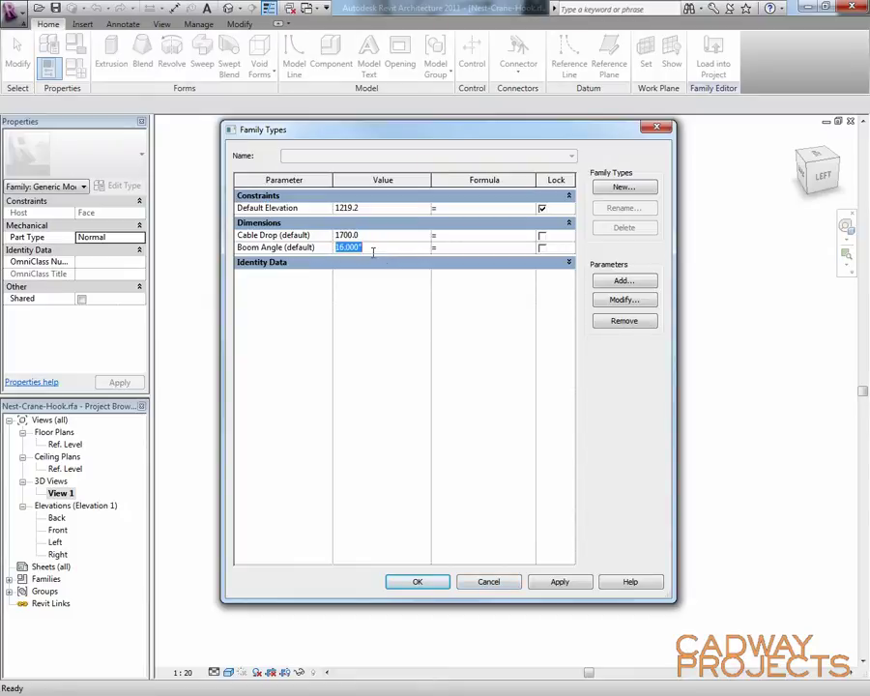
{"action": "key", "text": "Return"}
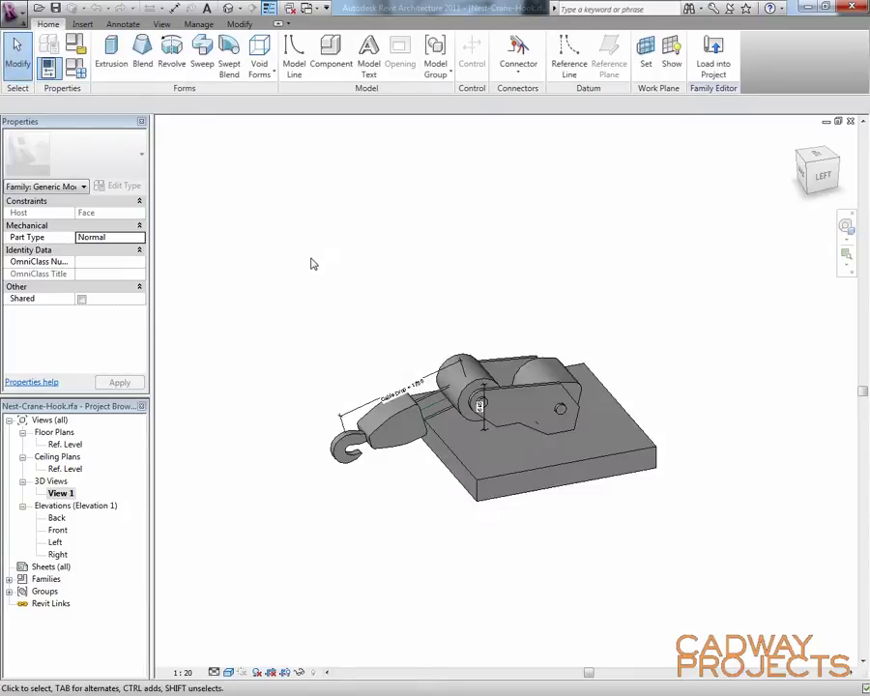
Close the Nest-Crane-Hook family and remove the nested hook and cable from the boom
{"action": "left_click", "coordinate": [18, 13]}
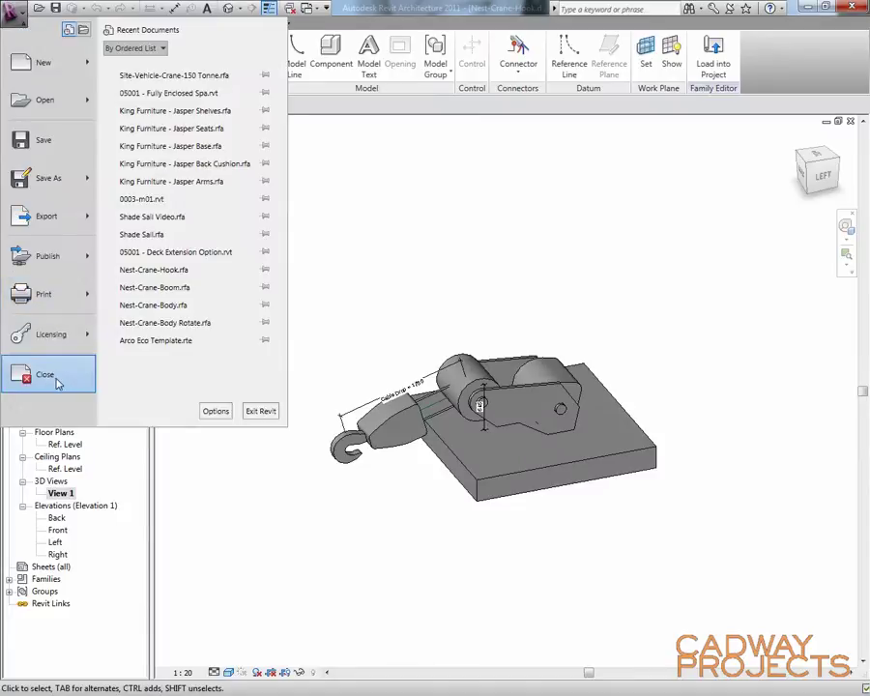
{"action": "left_click", "coordinate": [56, 370]}
{"action": "scroll", "coordinate": [560, 370], "scroll_direction": "down", "scroll_amount": 3}
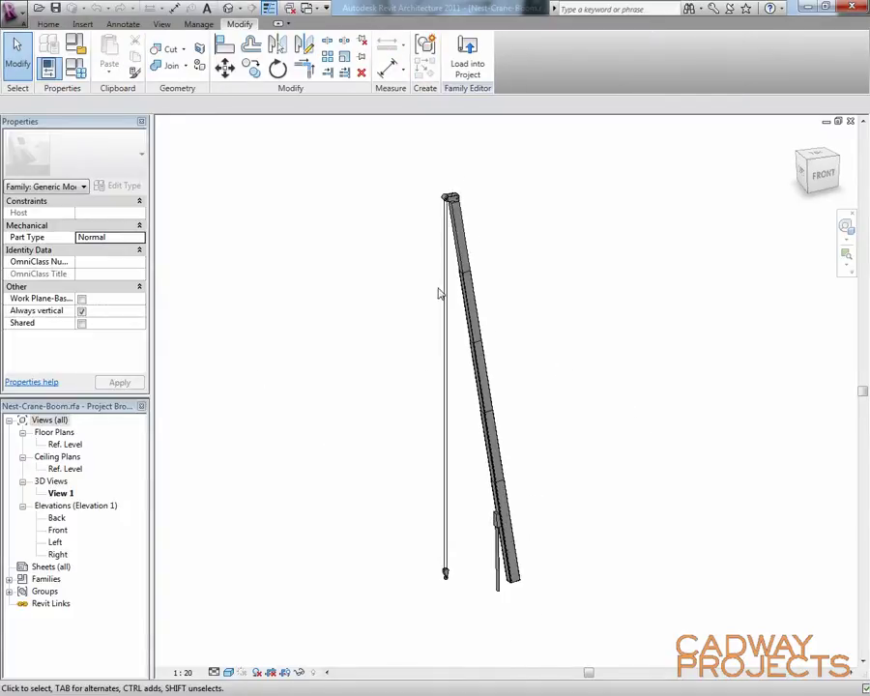
{"action": "middle_click_drag", "start_coordinate": [560, 370], "coordinate": [541, 376], "text": "shift"}
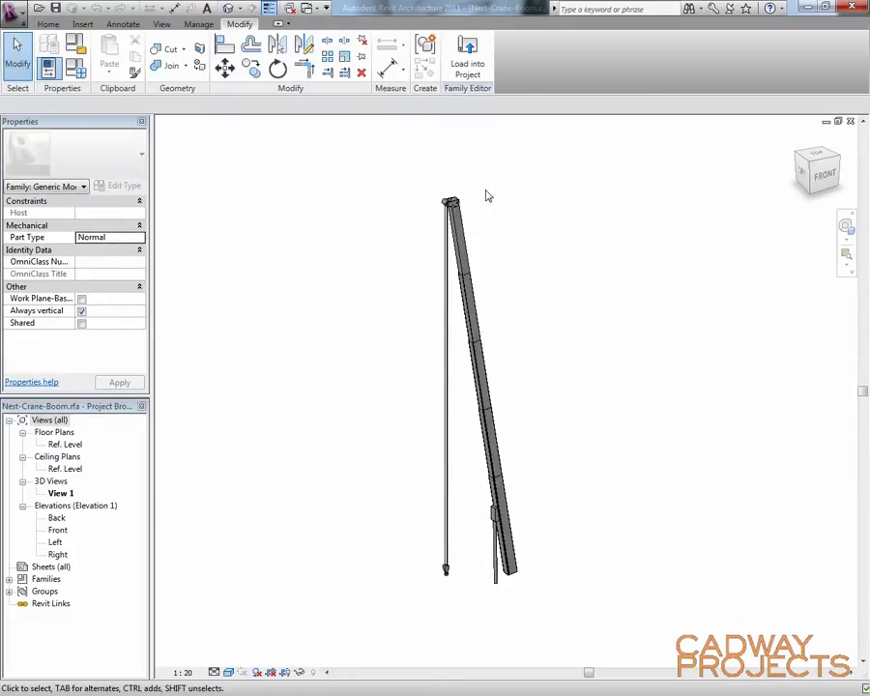
{"action": "left_click", "coordinate": [450, 202]}
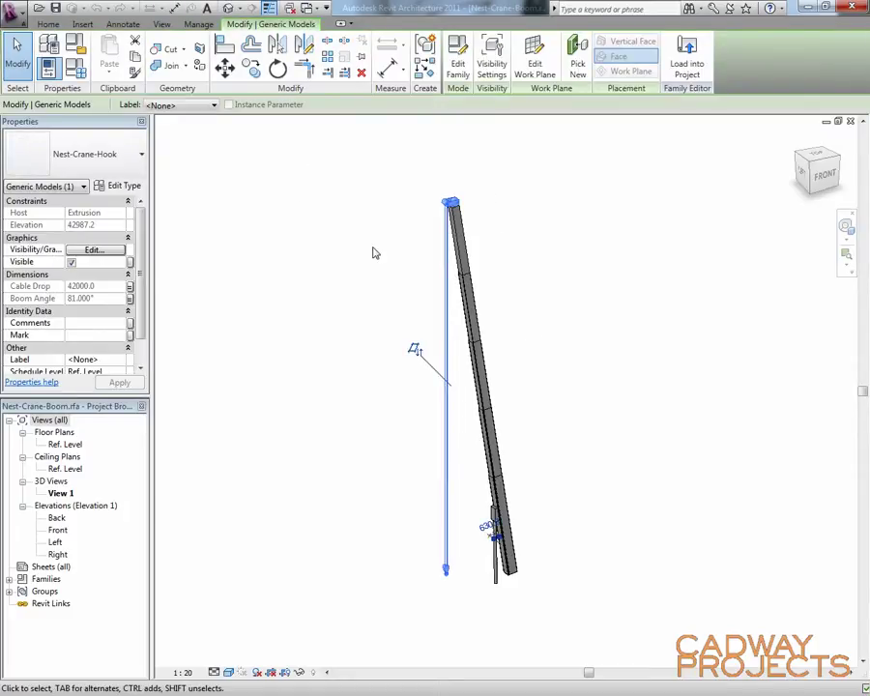
{"action": "key", "text": "Escape"}
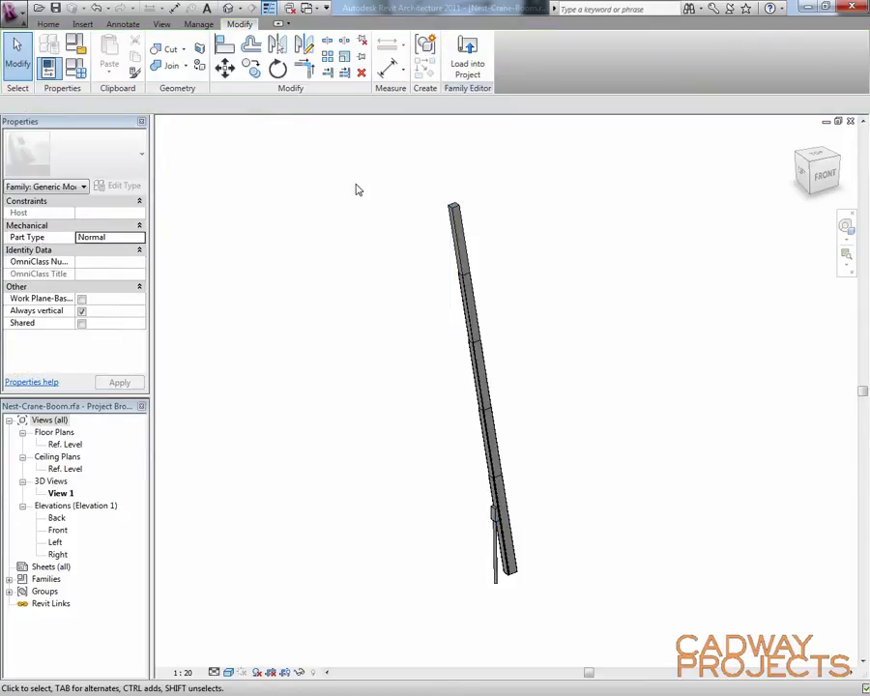
{"action": "left_click", "coordinate": [48, 24]}
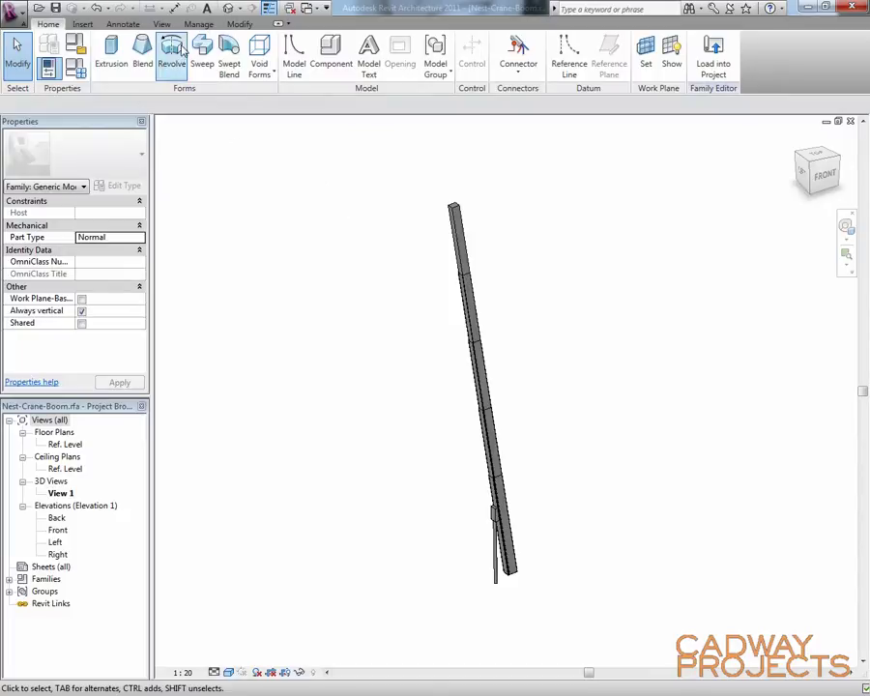
Place a Nest-Crane-Hook on the boom's top face, rotated 90° to hang sideways
{"action": "left_click", "coordinate": [331, 51]}
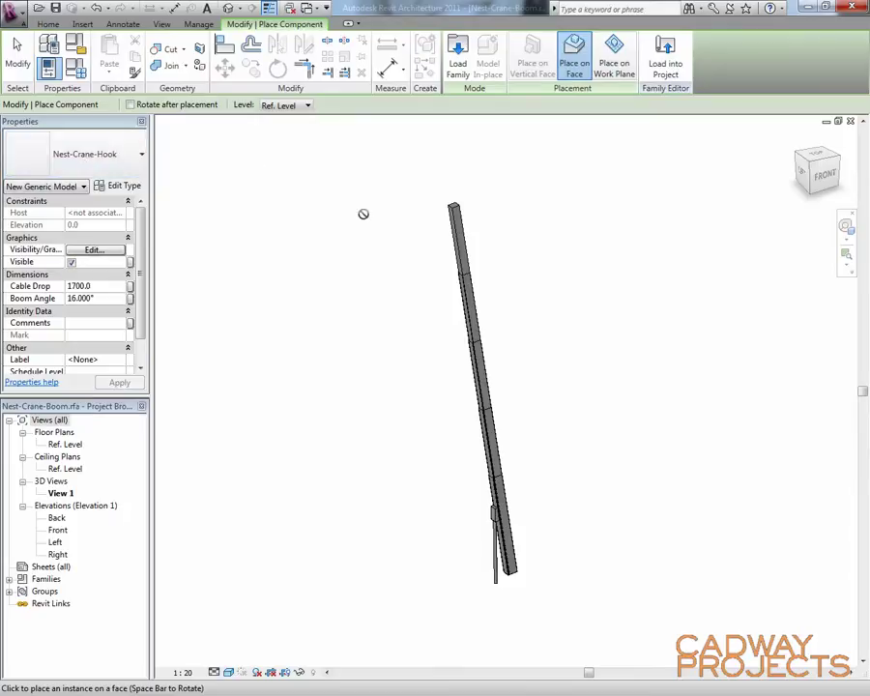
{"action": "middle_click_drag", "start_coordinate": [342, 209], "coordinate": [374, 262], "text": "shift"}
{"action": "scroll", "coordinate": [426, 229], "scroll_direction": "up", "scroll_amount": 6}
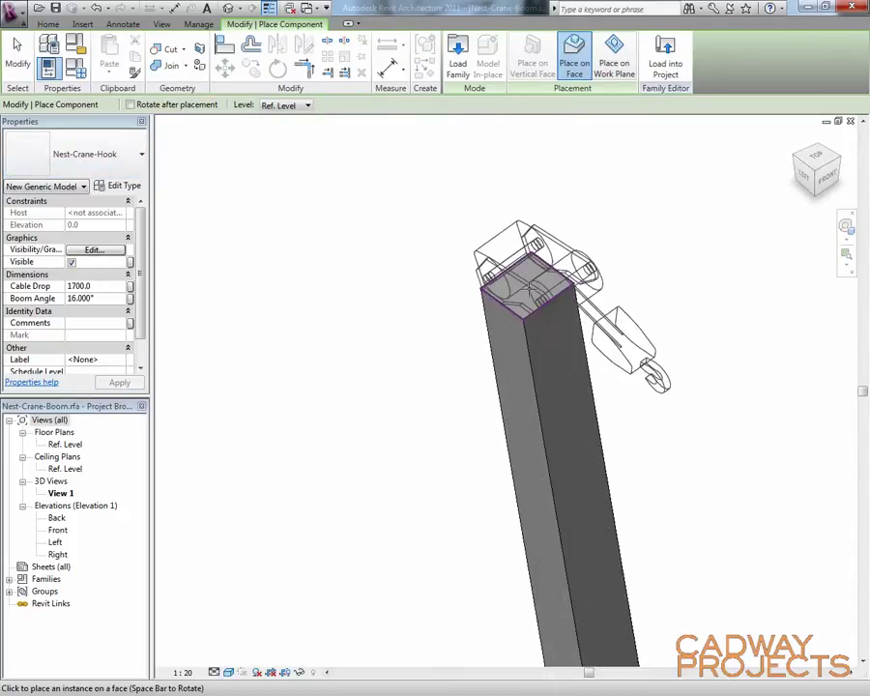
{"action": "key", "text": "space"}
{"action": "key", "text": "space"}
{"action": "key", "text": "space"}
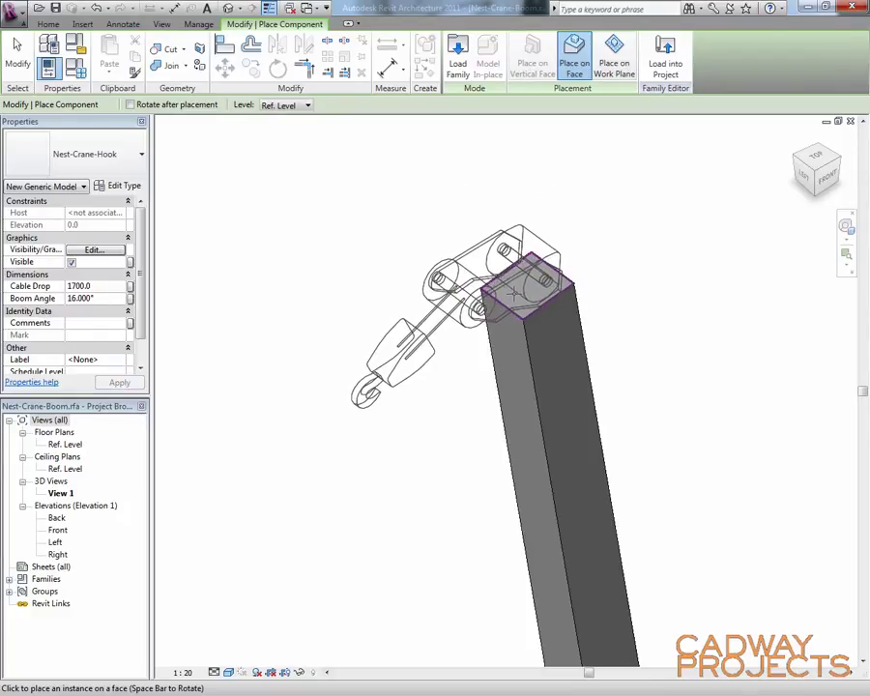
{"action": "scroll", "coordinate": [514, 288], "scroll_direction": "up", "scroll_amount": 4}
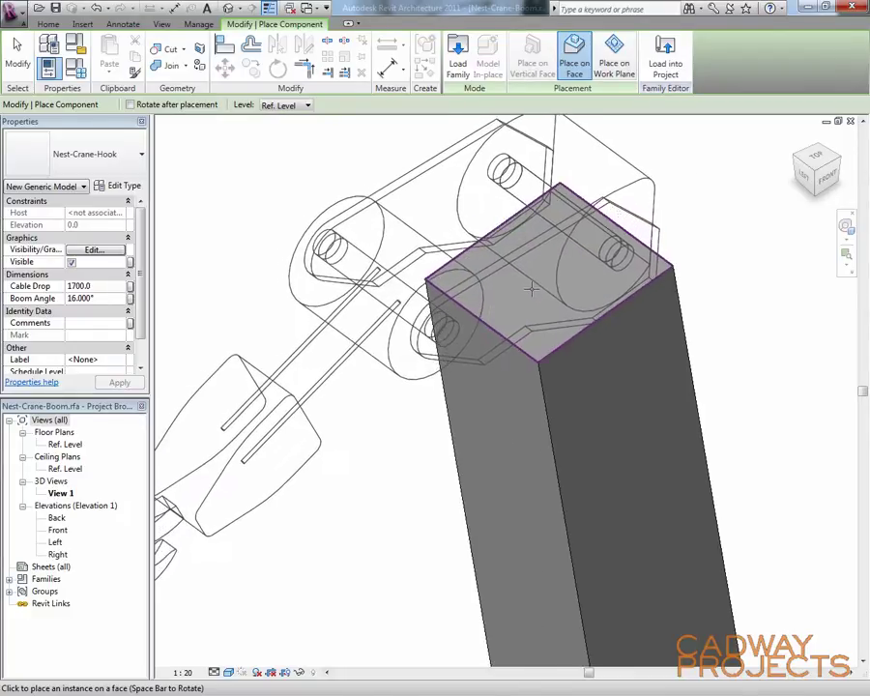
{"action": "left_click", "coordinate": [525, 289]}
{"action": "scroll", "coordinate": [525, 288], "scroll_direction": "down", "scroll_amount": 5}
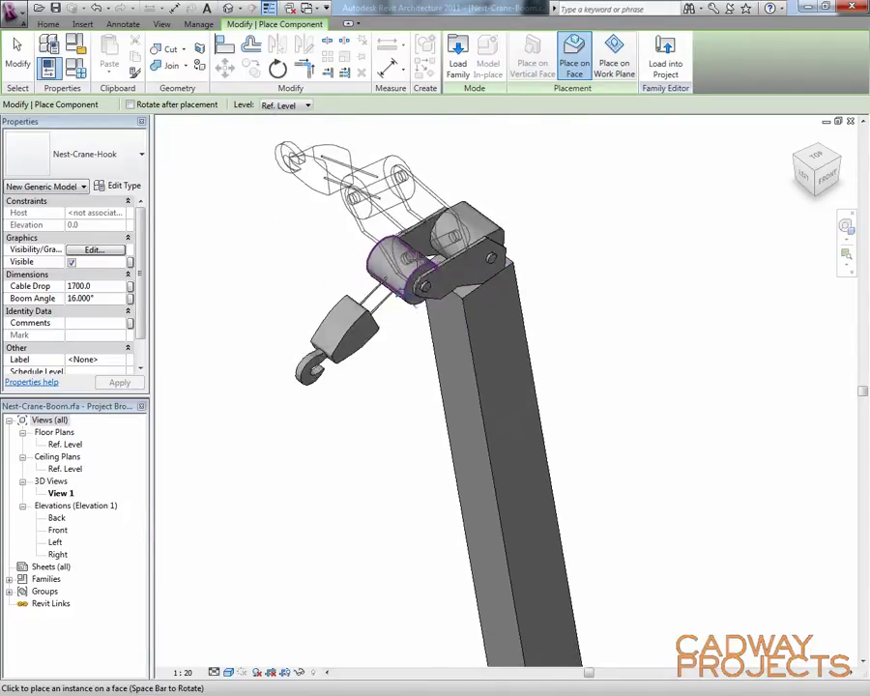
{"action": "key", "text": "Escape"}
{"action": "scroll", "coordinate": [423, 263], "scroll_direction": "down", "scroll_amount": 3}
{"action": "middle_click_drag", "start_coordinate": [416, 256], "coordinate": [487, 259], "text": "shift"}
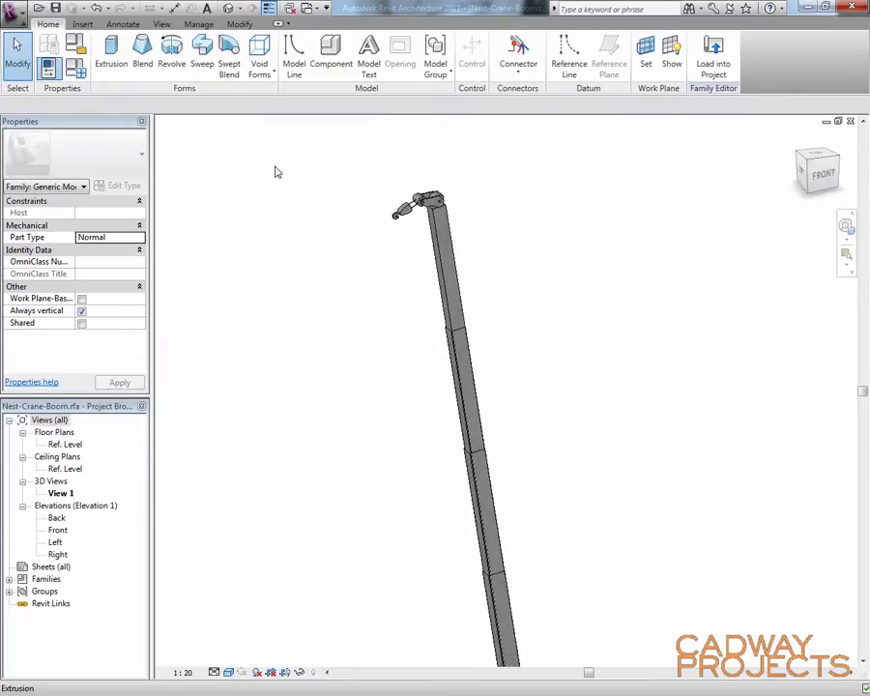
Set the boom's Extension 4 parameter to 40 in Family Types
{"action": "left_click", "coordinate": [51, 46]}
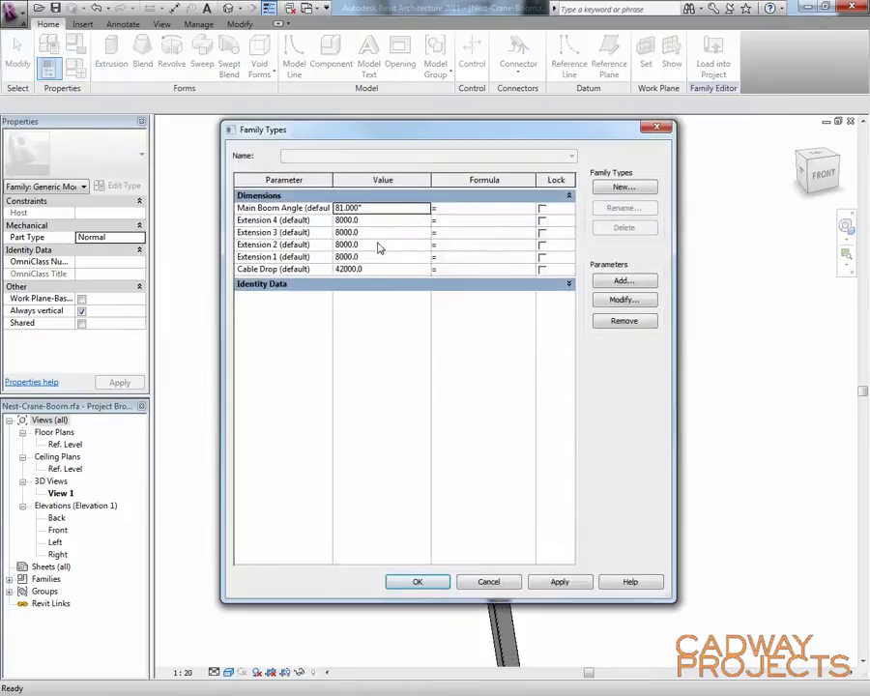
{"action": "left_click", "coordinate": [381, 220]}
{"action": "double_click", "coordinate": [381, 220]}
{"action": "type", "text": "40"}
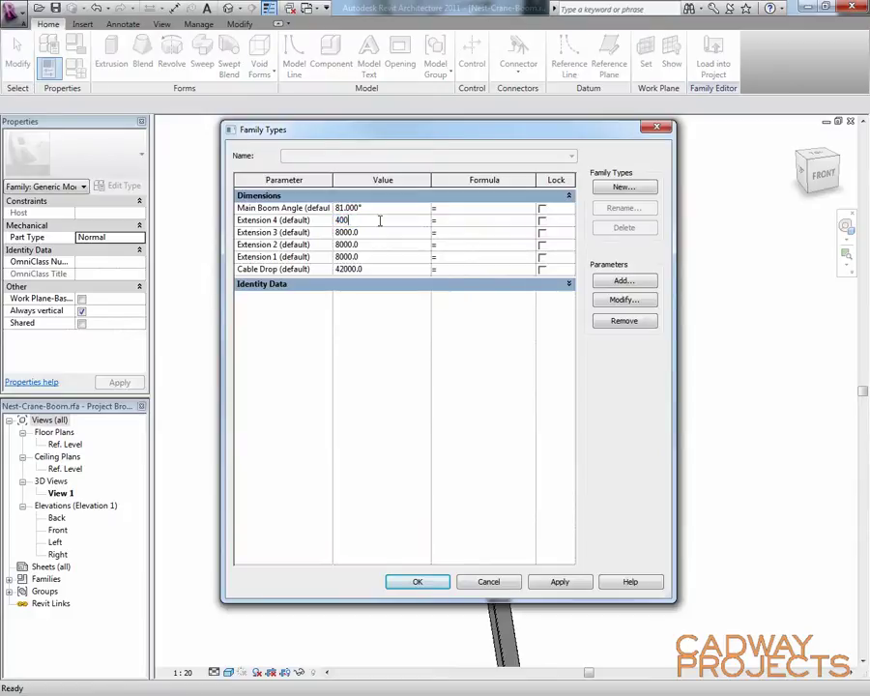
{"action": "left_click", "coordinate": [422, 583]}
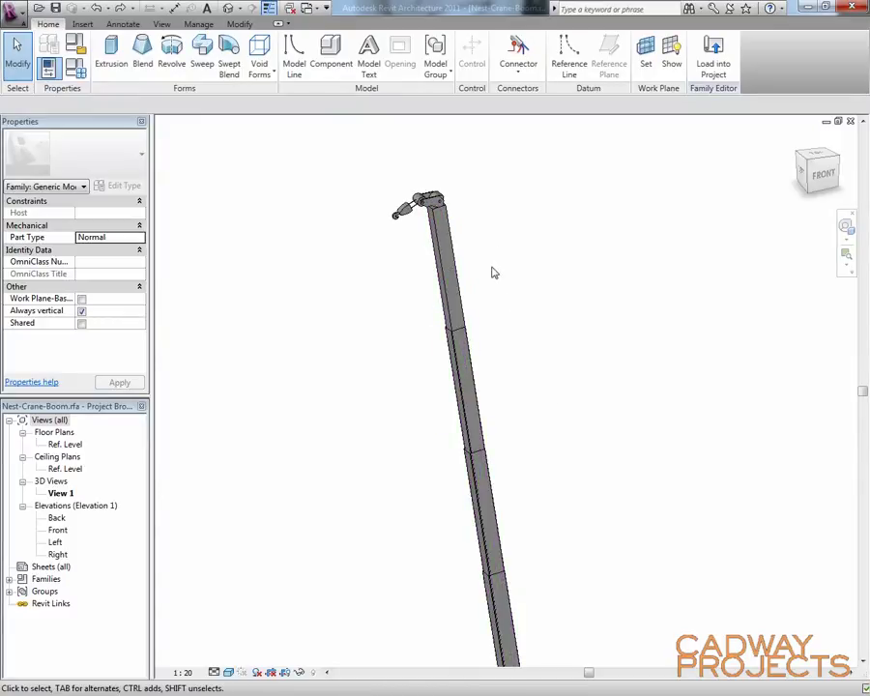
Associate the placed hook's Cable Drop with the boom's Cable Drop parameter
{"action": "left_click", "coordinate": [438, 201]}
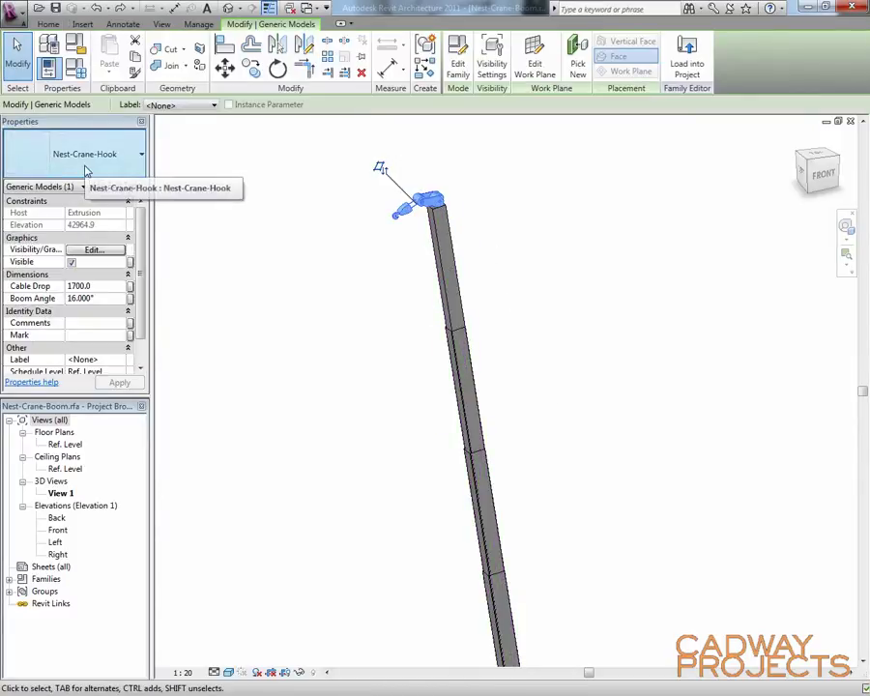
{"action": "left_click", "coordinate": [87, 169]}
{"action": "left_click", "coordinate": [89, 154]}
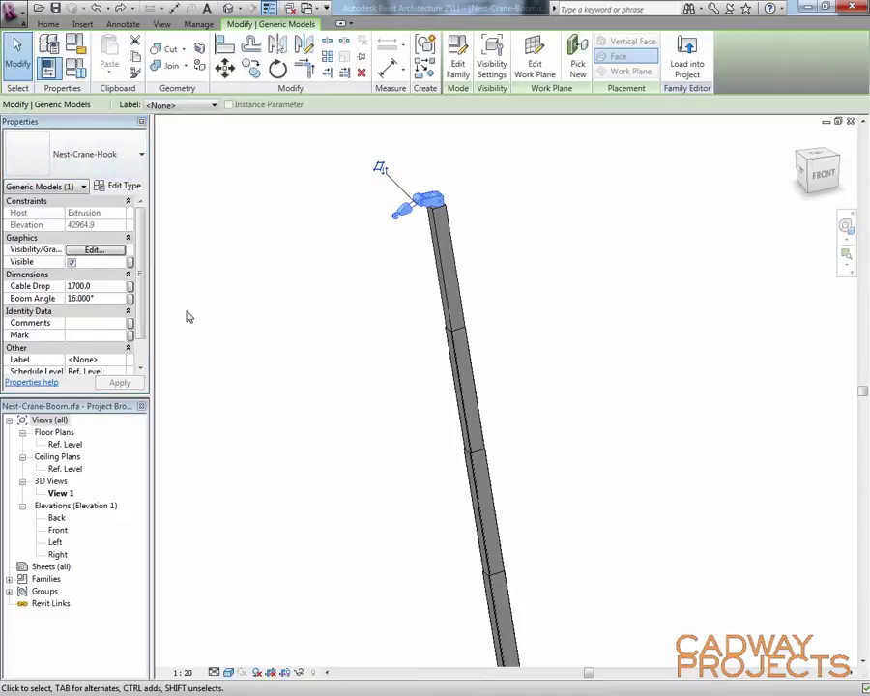
{"action": "left_click", "coordinate": [131, 287]}
{"action": "left_click", "coordinate": [273, 238]}
{"action": "left_click", "coordinate": [373, 382]}
{"action": "middle_click_drag", "start_coordinate": [344, 396], "coordinate": [514, 342]}
{"action": "scroll", "coordinate": [506, 332], "scroll_direction": "down", "scroll_amount": 2}
{"action": "scroll", "coordinate": [509, 334], "scroll_direction": "up", "scroll_amount": 2}
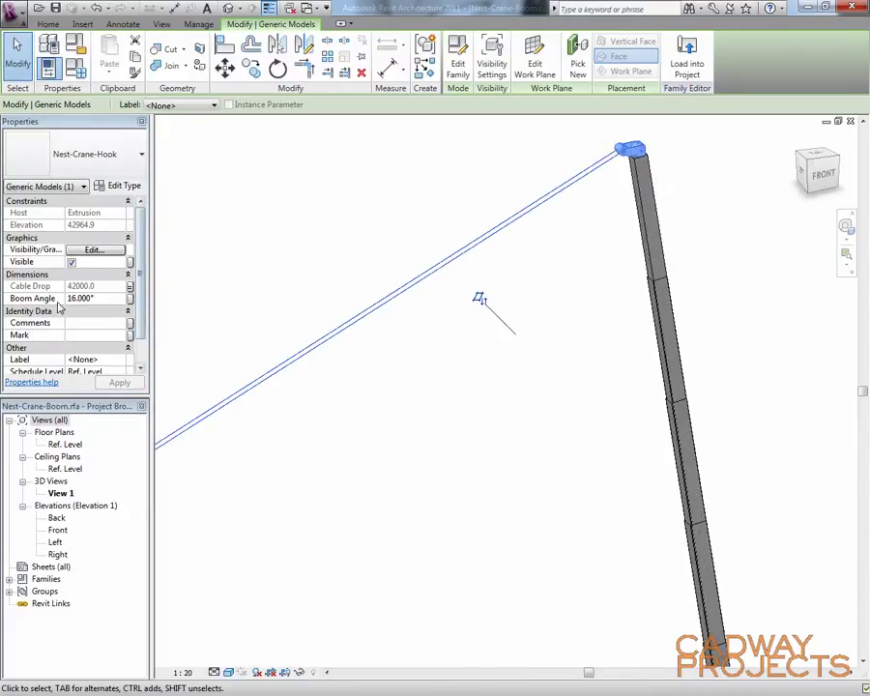
Associate the hook's Boom Angle with the boom's Main Boom Angle parameter
{"action": "left_click", "coordinate": [131, 299]}
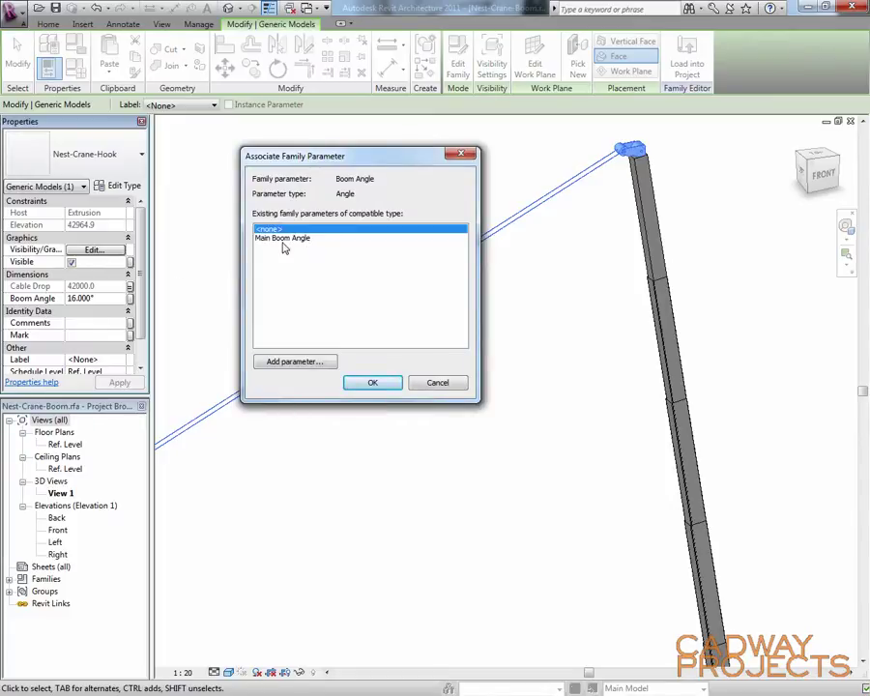
{"action": "left_click", "coordinate": [284, 238]}
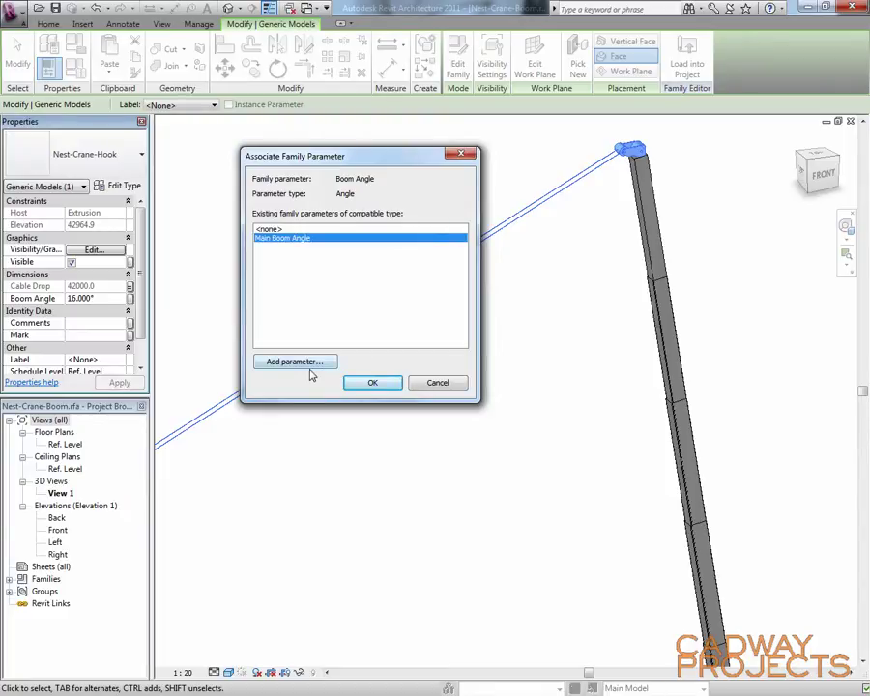
{"action": "left_click", "coordinate": [372, 382]}
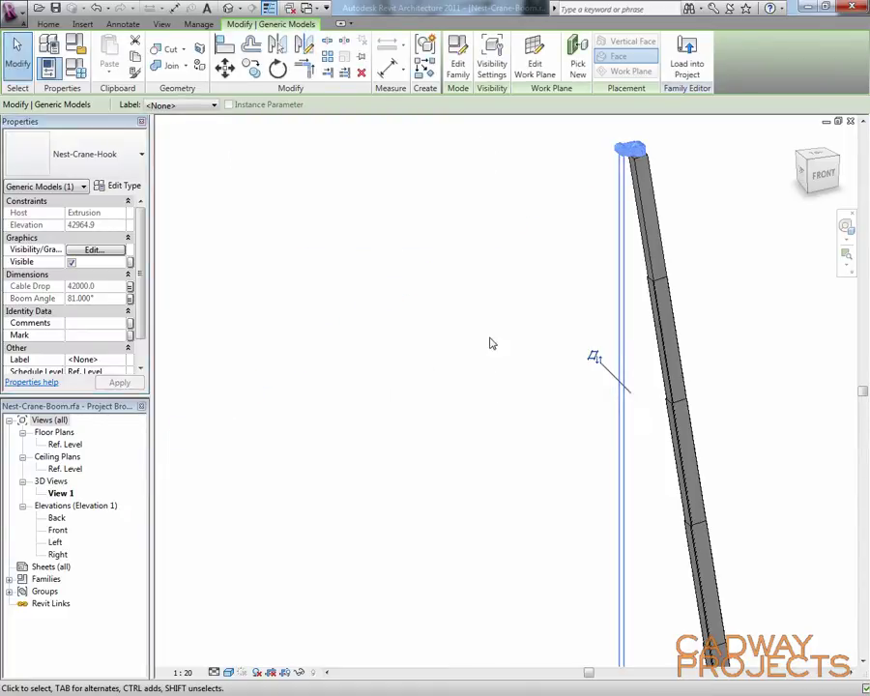
{"action": "left_click", "coordinate": [472, 295]}
{"action": "scroll", "coordinate": [418, 262], "scroll_direction": "down", "scroll_amount": 2}
{"action": "middle_click_drag", "start_coordinate": [419, 262], "coordinate": [400, 293]}
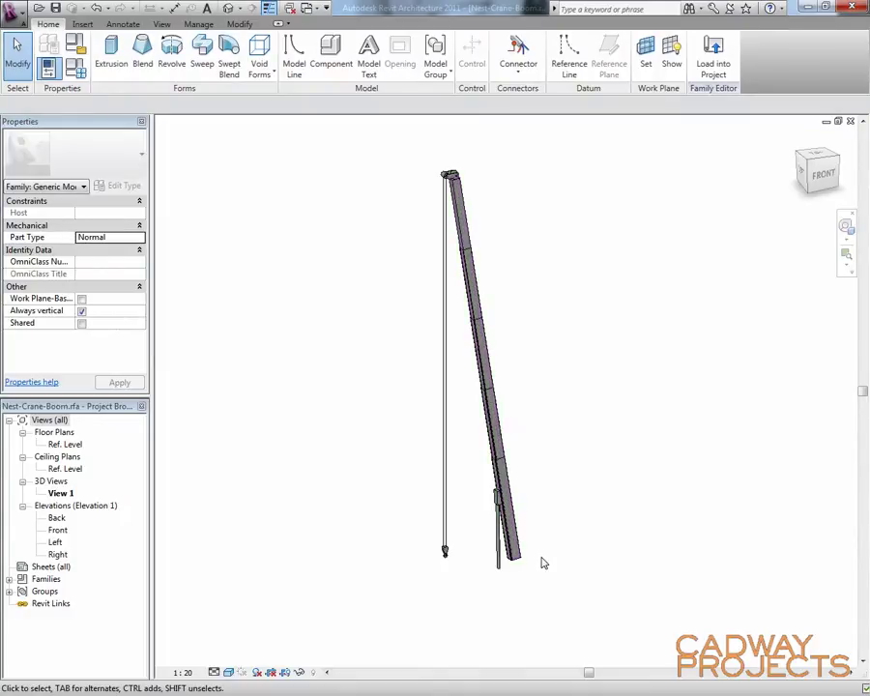
{"action": "middle_click_drag", "start_coordinate": [567, 547], "coordinate": [512, 530], "text": "shift"}
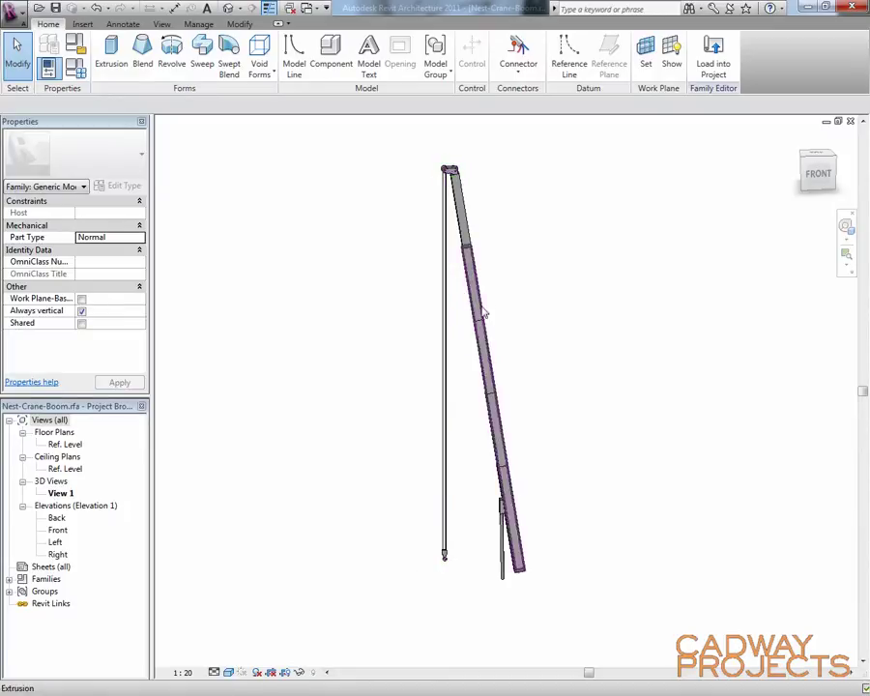
{"action": "middle_click_drag", "start_coordinate": [463, 581], "coordinate": [626, 555], "text": "shift"}
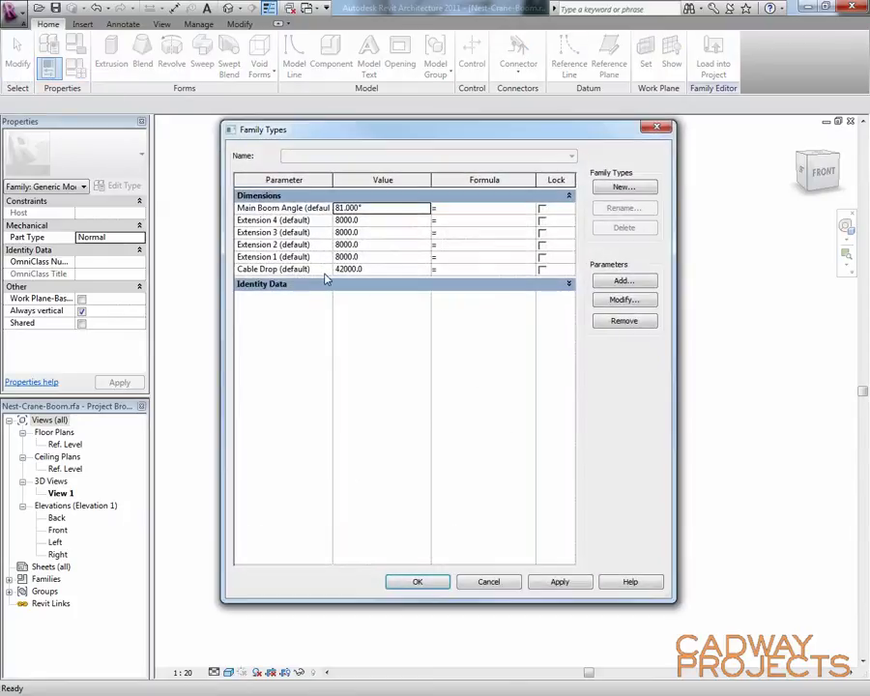
{"action": "left_click", "coordinate": [373, 208]}
{"action": "left_click", "coordinate": [377, 221]}
{"action": "left_click", "coordinate": [375, 232]}
{"action": "left_click", "coordinate": [376, 244]}
{"action": "left_click", "coordinate": [376, 259]}
{"action": "left_click", "coordinate": [377, 269]}
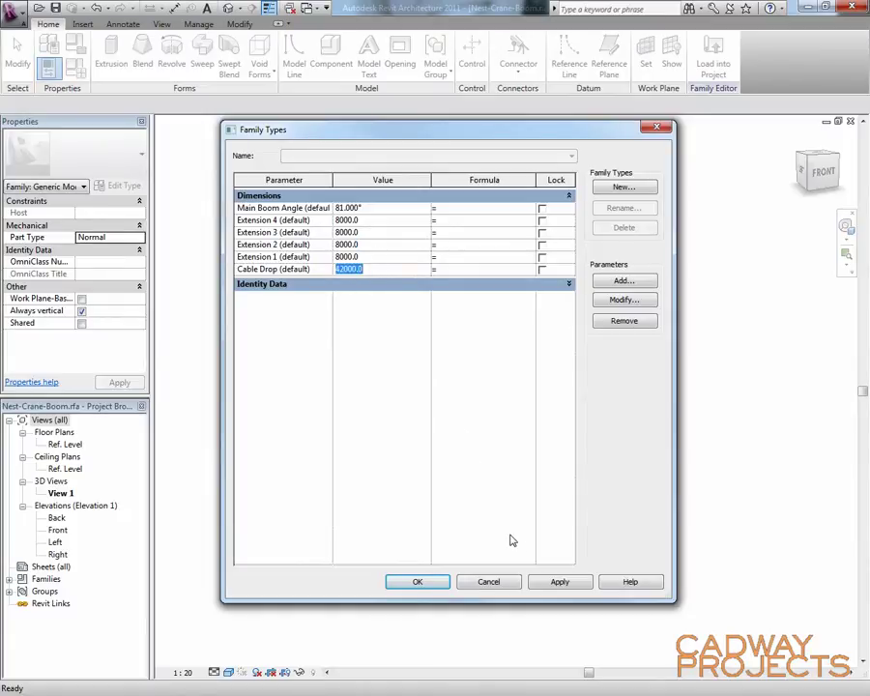
{"action": "left_click", "coordinate": [502, 583]}
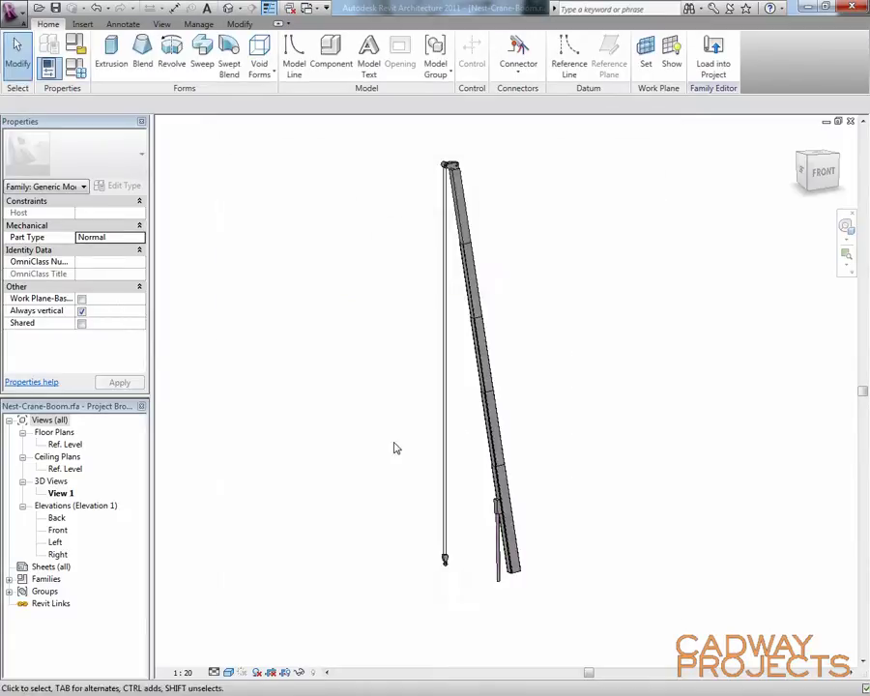
{"action": "middle_click_drag", "start_coordinate": [554, 396], "coordinate": [569, 461], "text": "shift"}
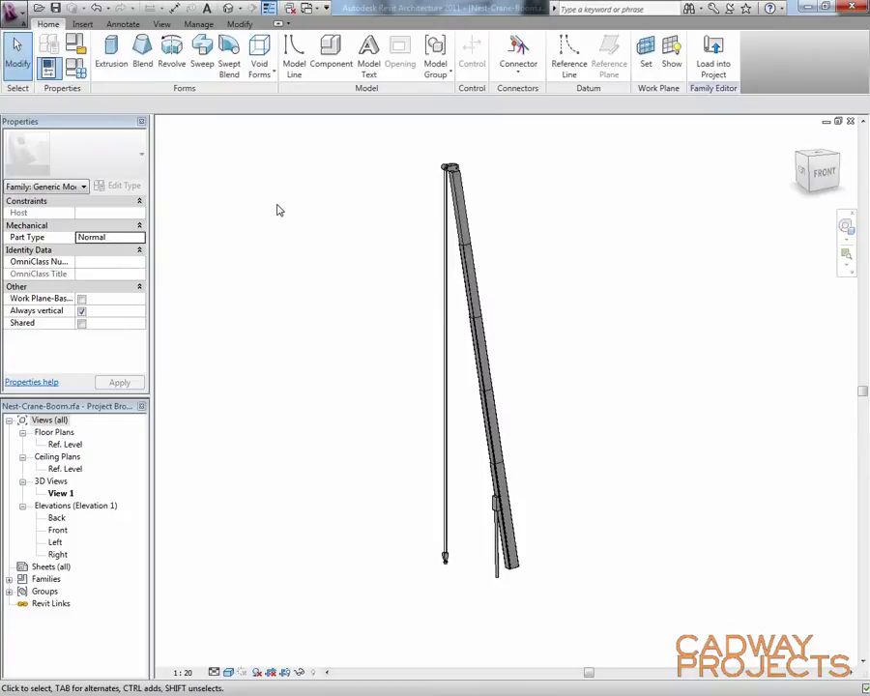